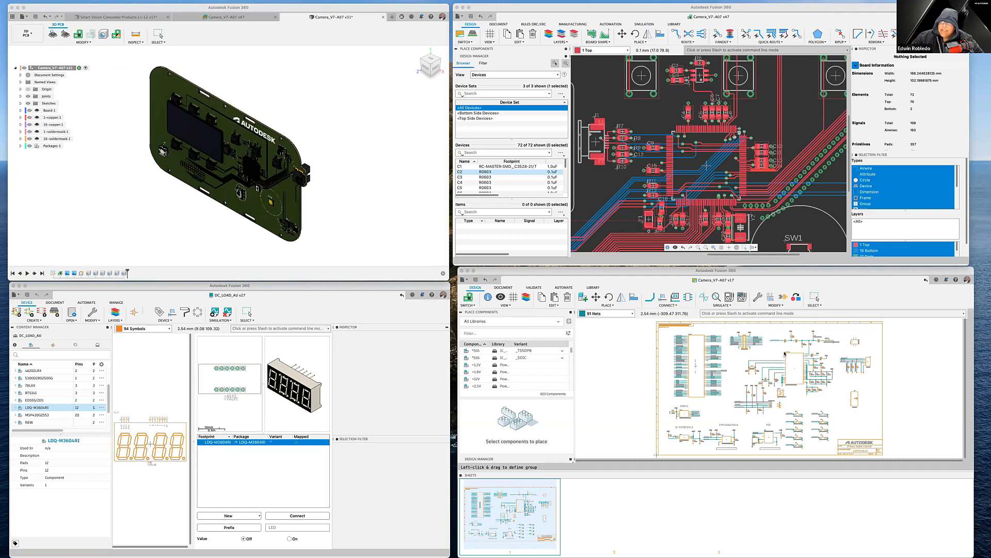
Step: Create a new 3D package from the DC_LOAD_AU library and generate a SOTFL package with the generator's default parameters
left_click_drag(800, 272, 797, 273)
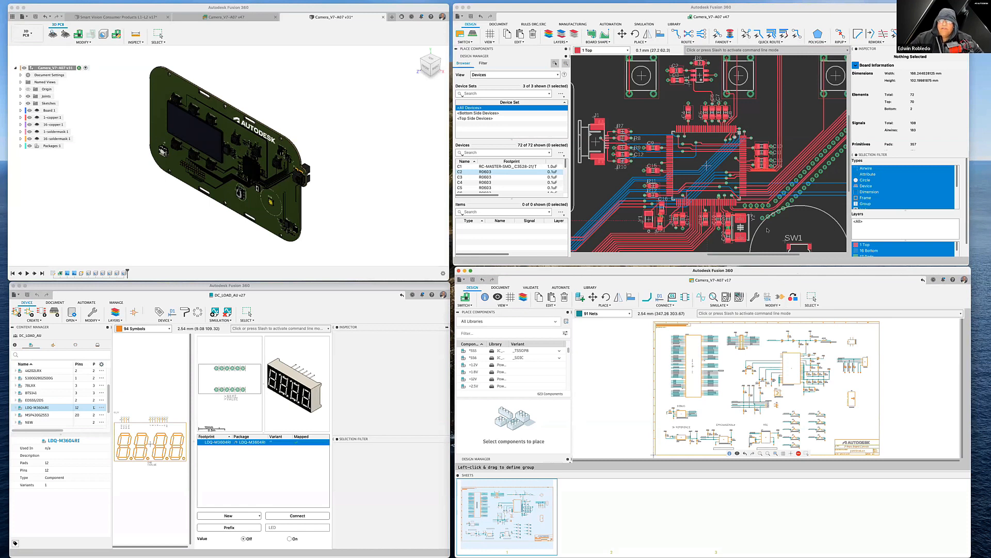
left_click(375, 288)
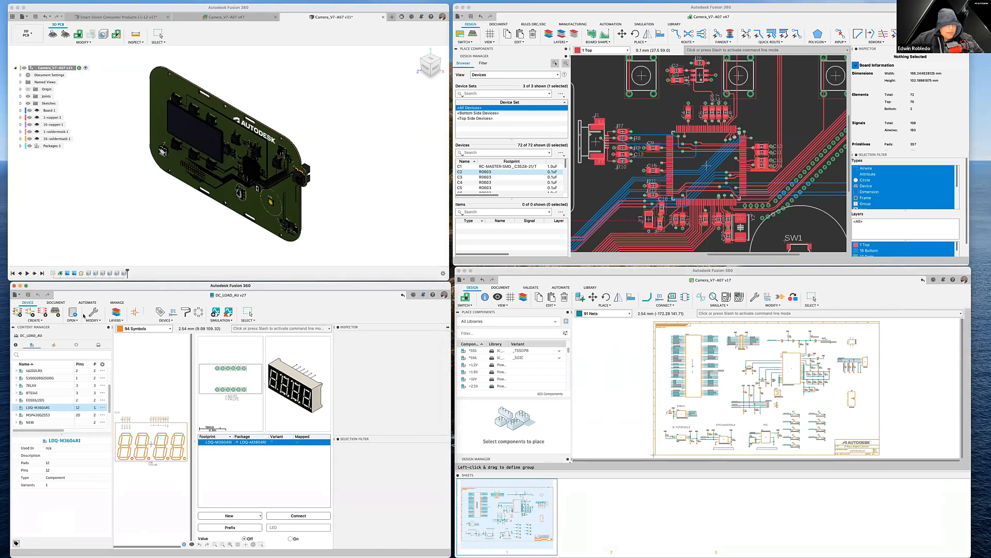
left_click(56, 313)
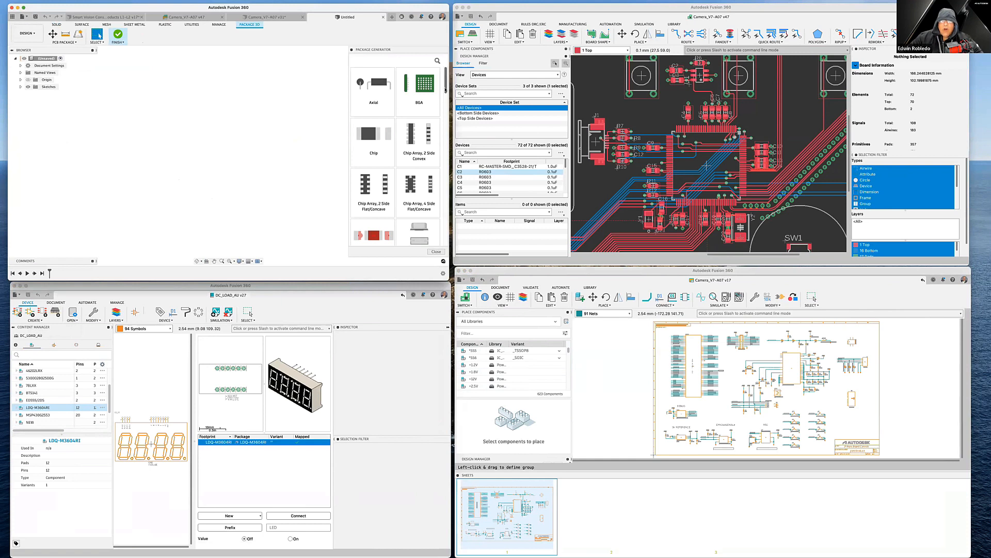
left_click_drag(446, 89, 442, 177)
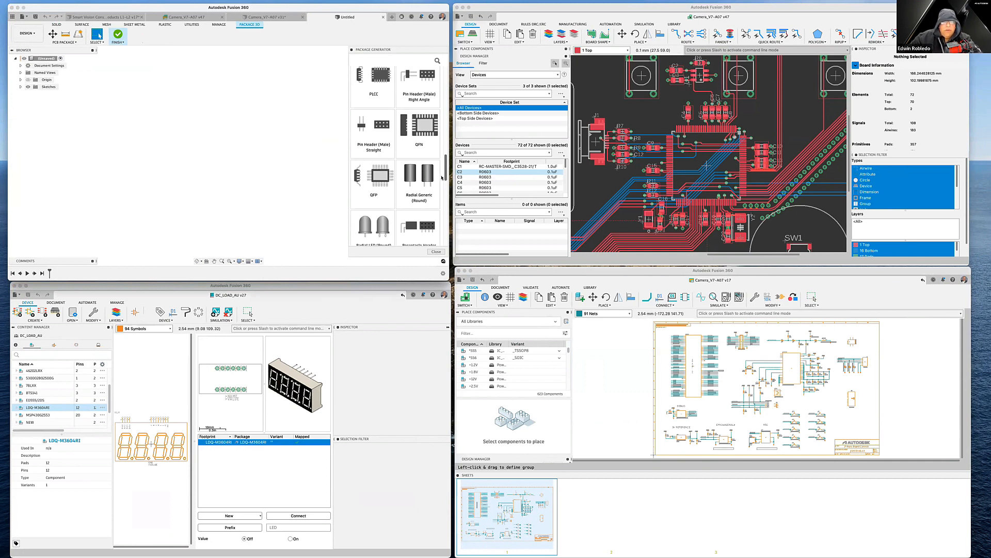
left_click_drag(442, 177, 438, 219)
left_click(419, 219)
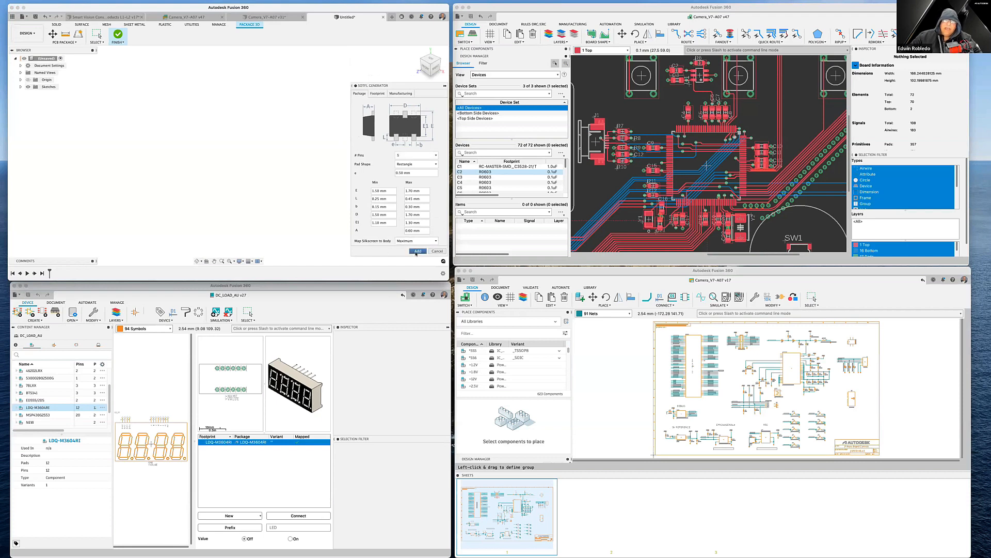
left_click(417, 251)
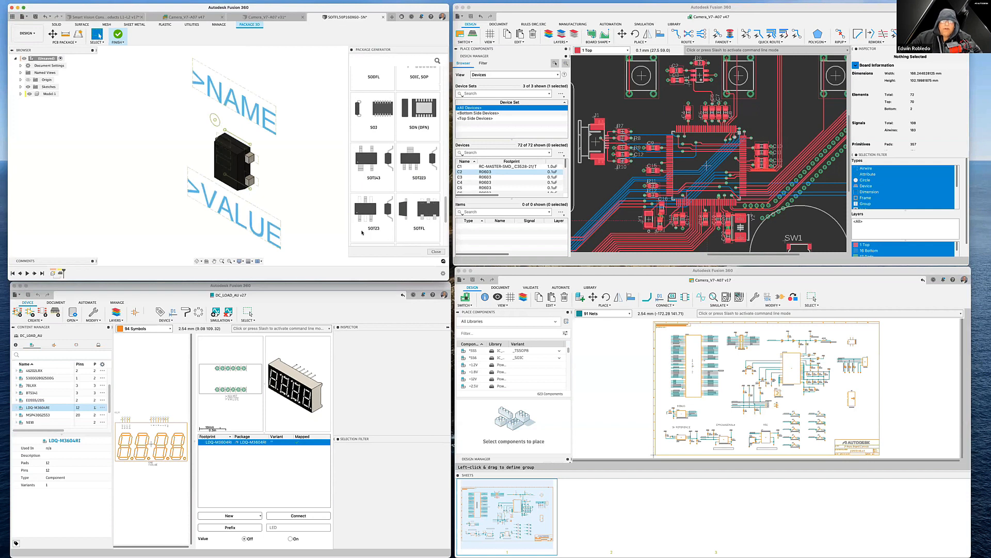
Step: Examine the generated SOTFL package's 3D body and terminals from several sides
scroll(247, 172, "up", 5)
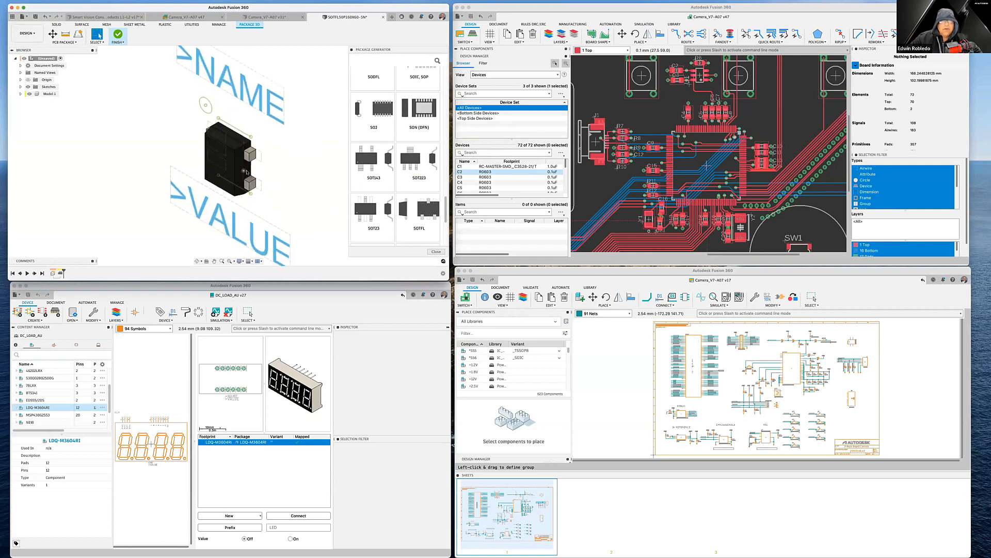
scroll(247, 172, "right", 10, "shift")
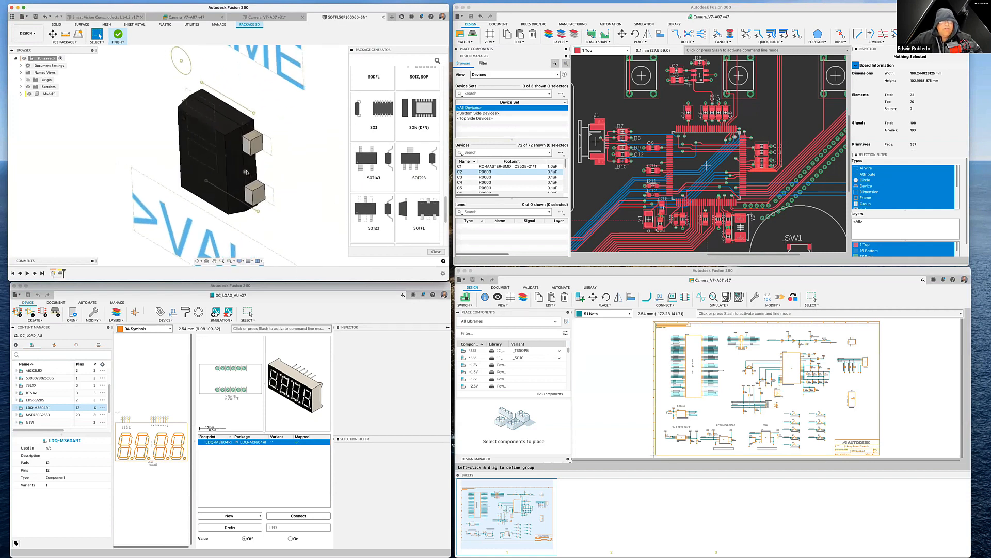
scroll(247, 173, "right", 5, "shift")
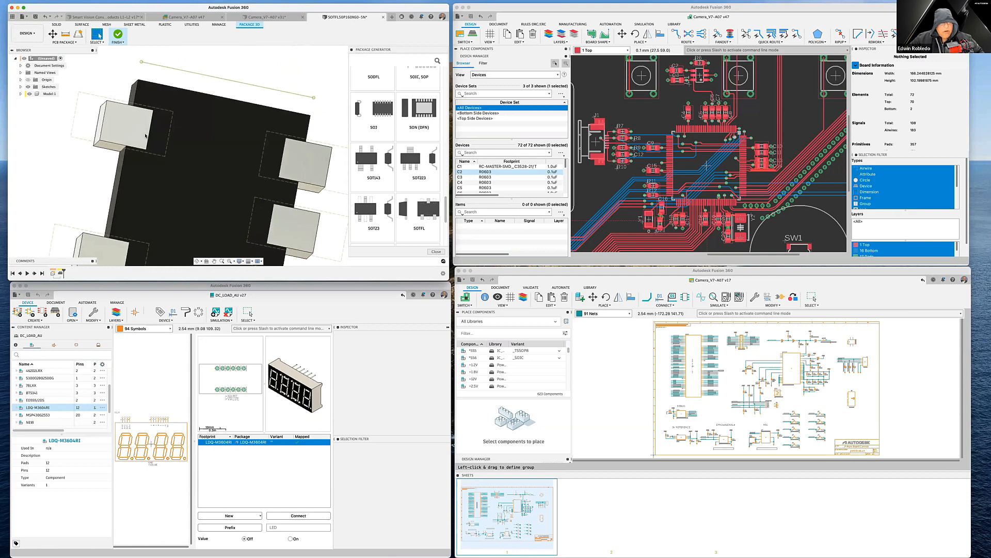
scroll(145, 135, "right", 10, "shift")
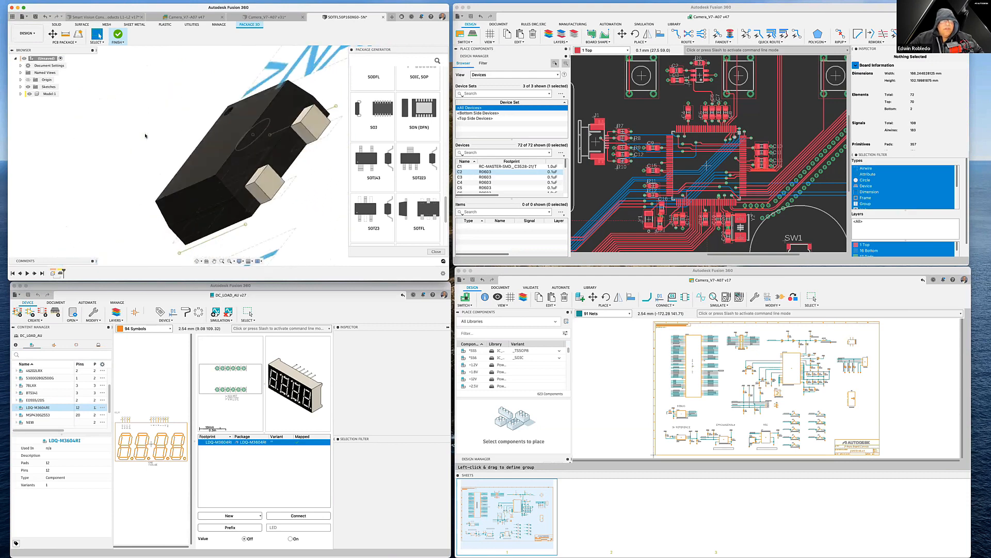
scroll(145, 135, "right", 8, "shift")
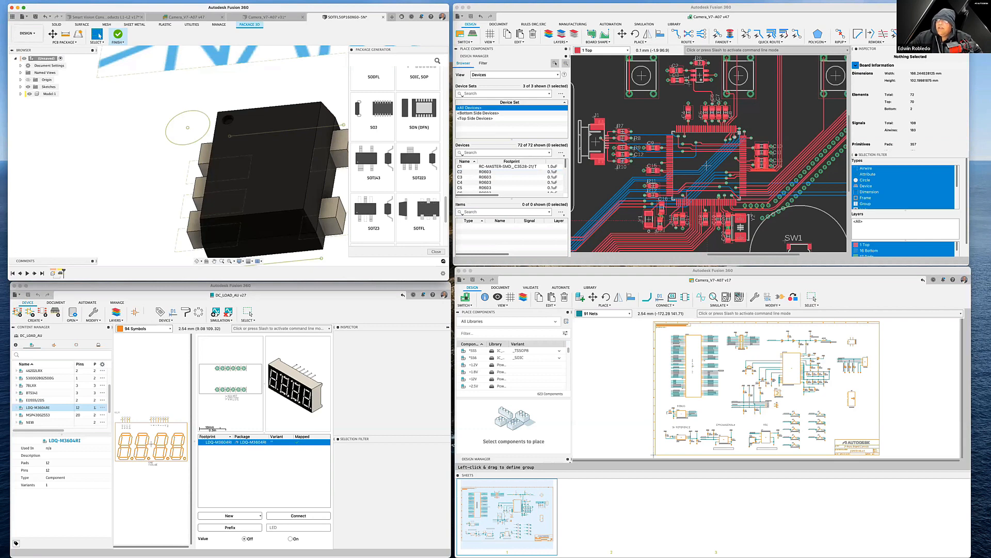
Step: Dock the separate board, schematic and library windows back into the main window and enlarge it to fill the screen
left_click(707, 165)
left_click(921, 17)
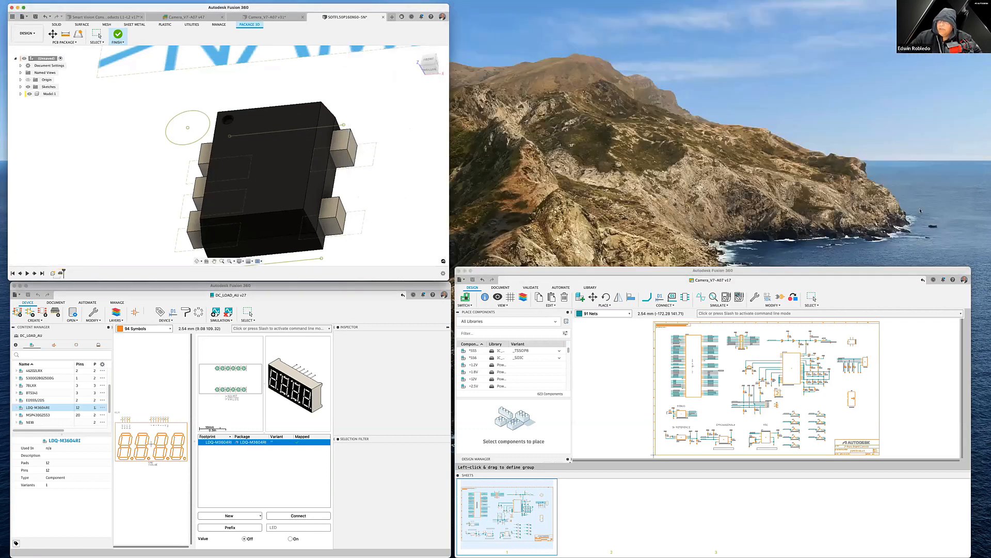
left_click(925, 279)
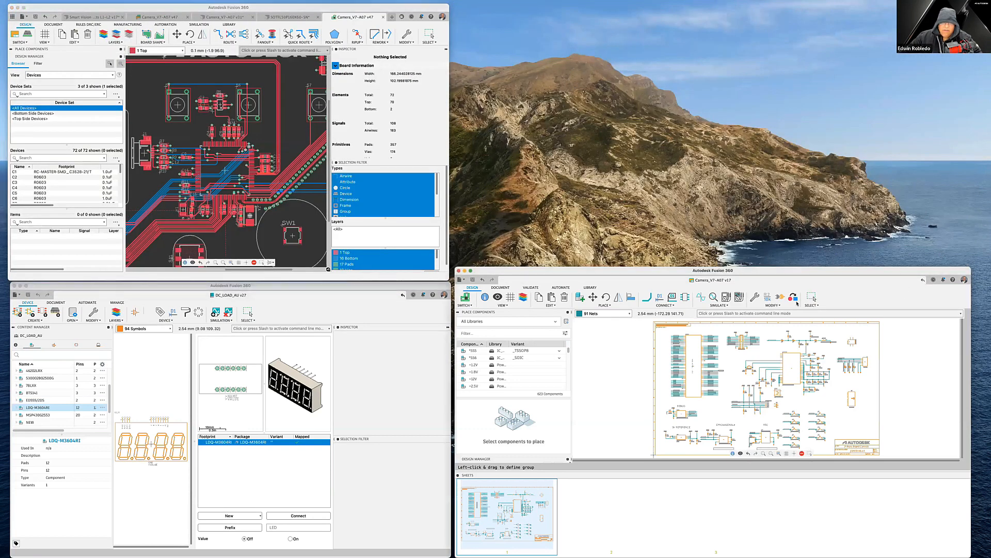
left_click(403, 294)
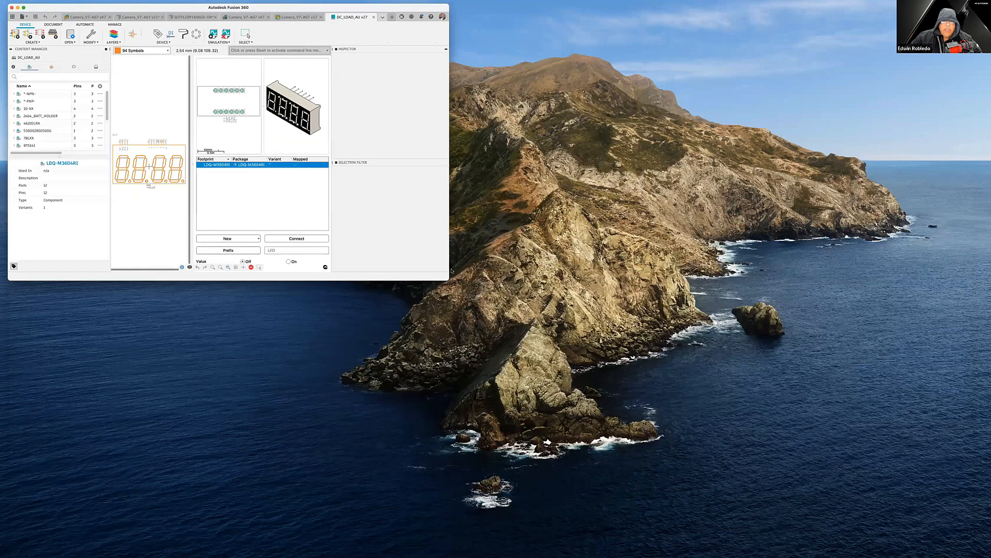
left_click_drag(449, 280, 989, 536)
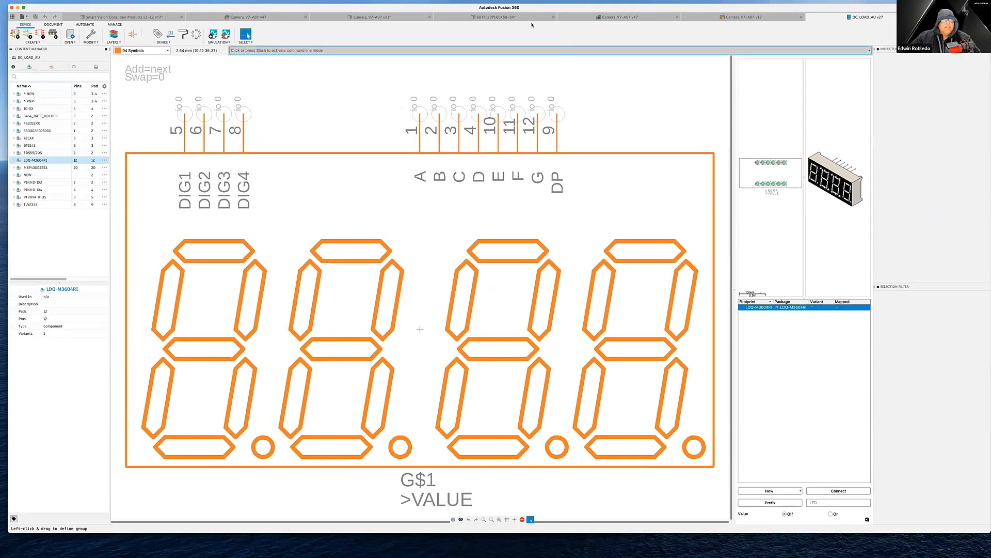
Step: Show the Camera_V7-A07 electronics design overview, then examine the whole Camera_V7-A07 board layout in its 2D PCB document
left_click(273, 19)
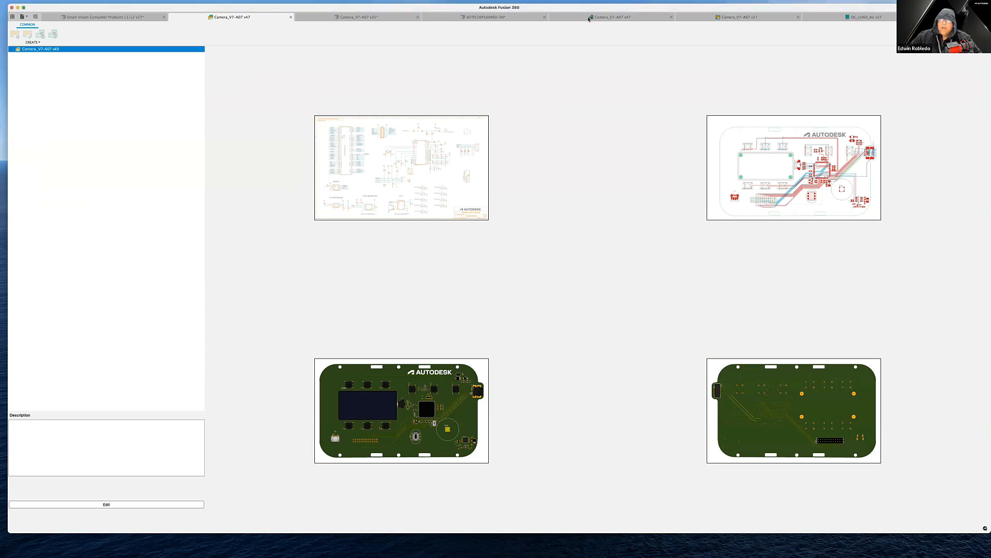
left_click(613, 17)
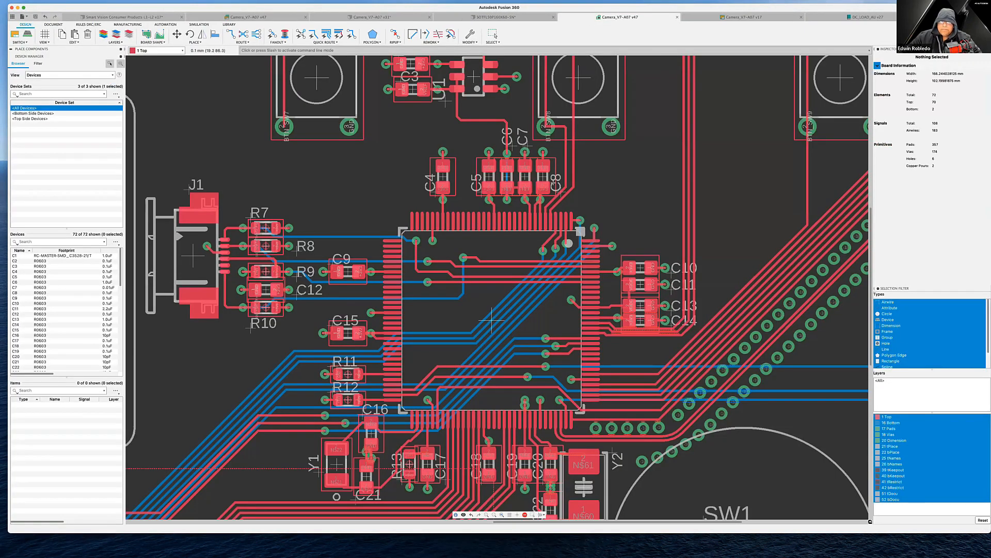
scroll(492, 320, "down", 5)
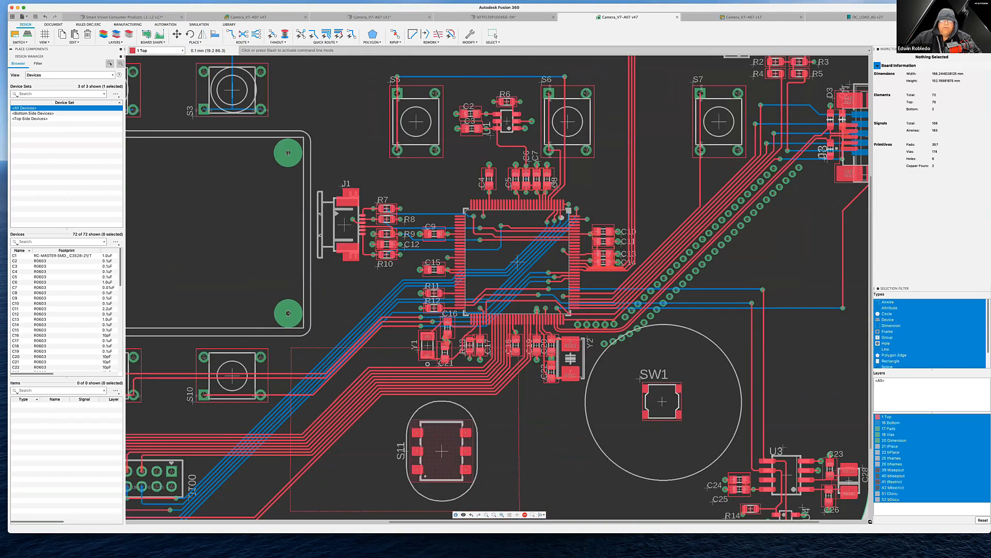
scroll(551, 179, "down", 3)
scroll(551, 179, "up", 1)
middle_click_drag(565, 190, 707, 233)
scroll(707, 234, "up", 1)
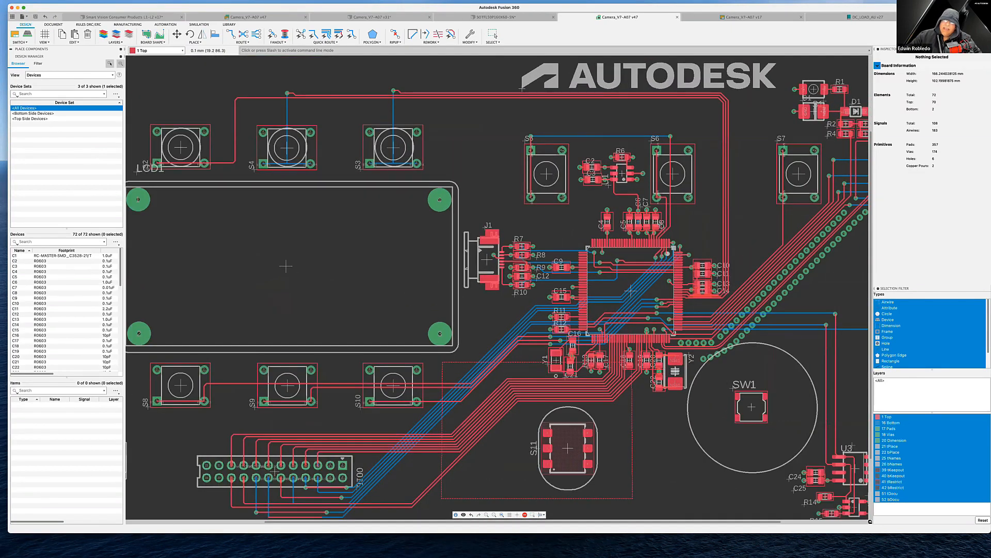
scroll(657, 226, "down", 2)
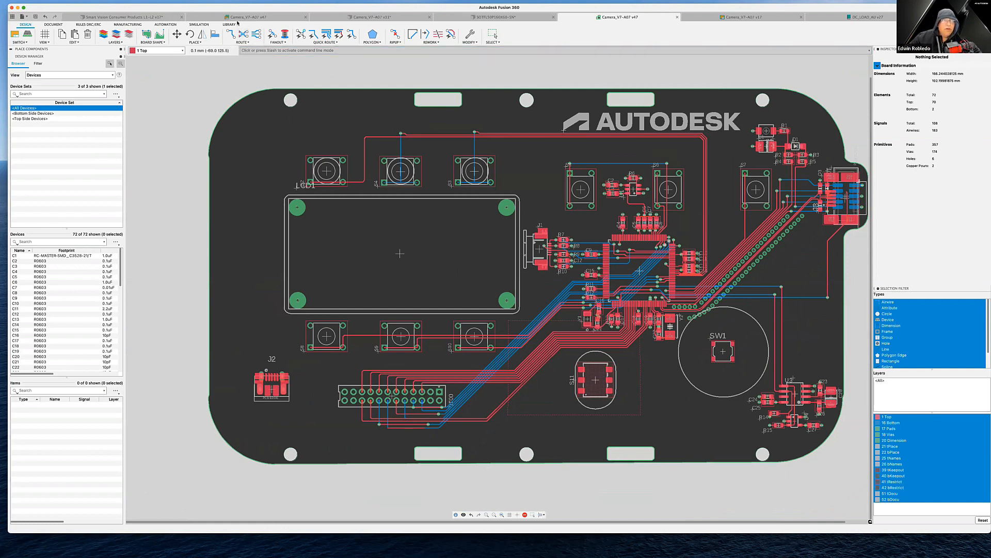
Step: Browse the project data to the Consumer Vision L1 folder in the TechMarketing project and view the project's members
left_click(12, 18)
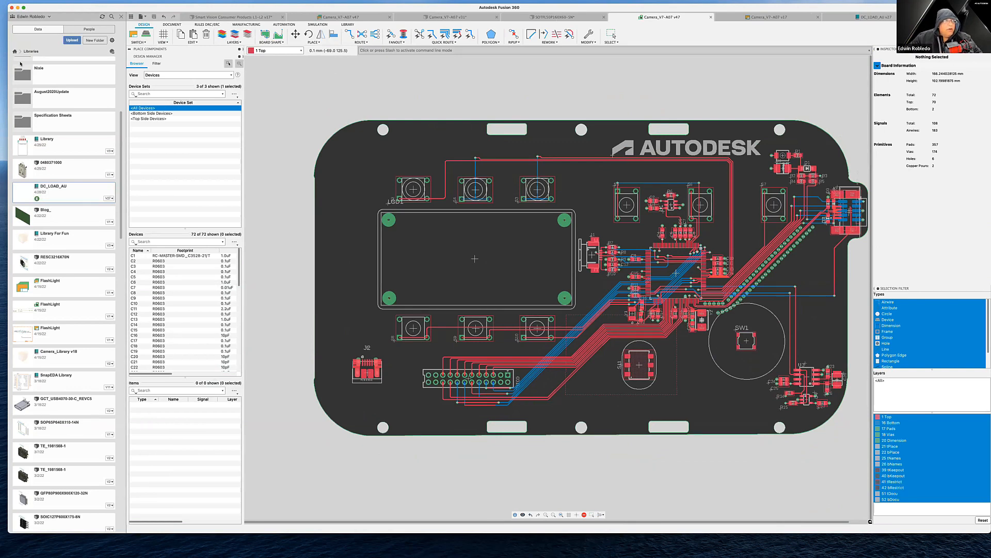
left_click(16, 52)
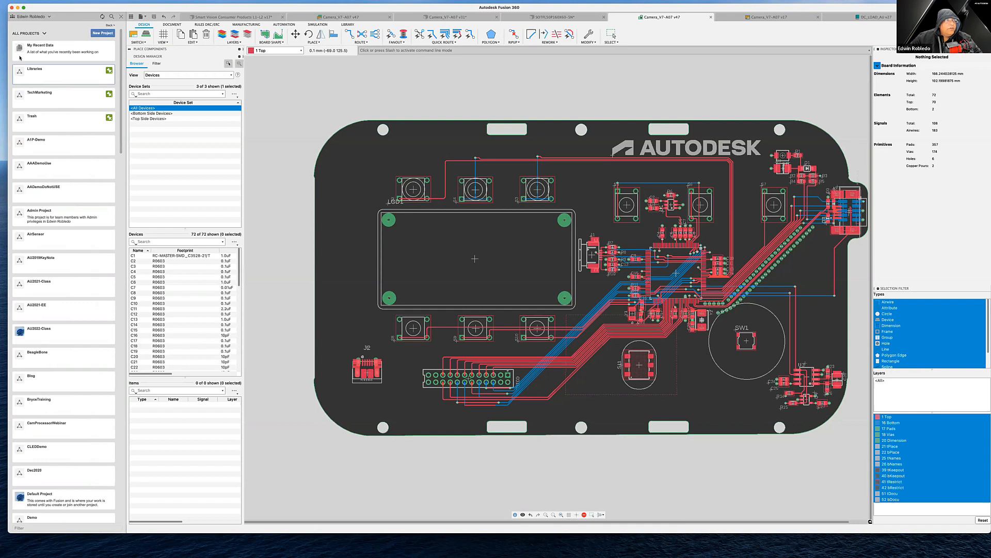
left_click(58, 98)
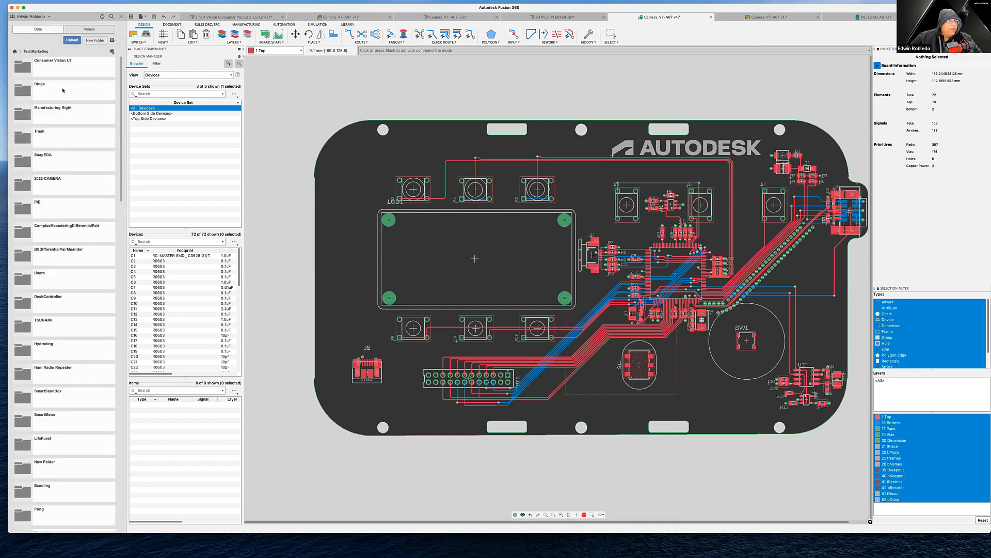
left_click(67, 71)
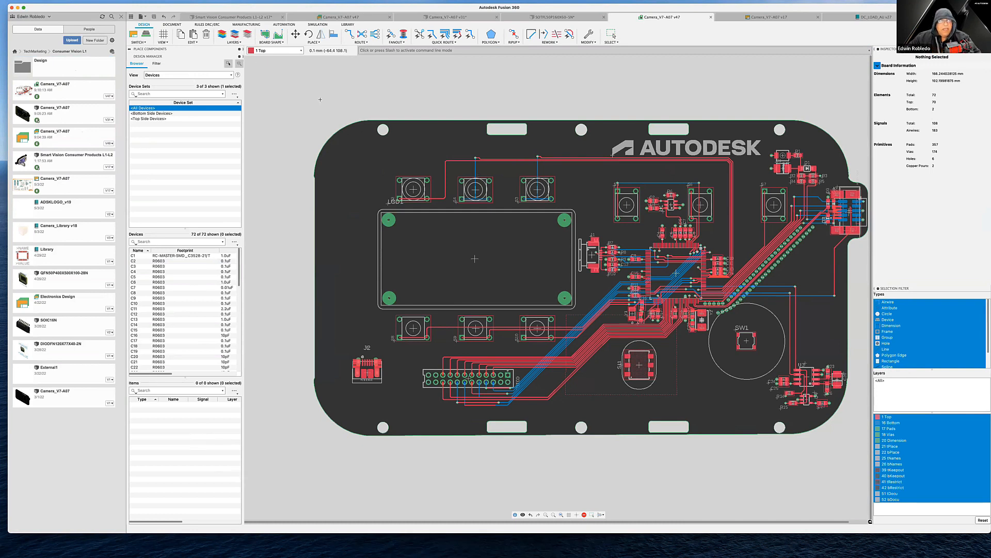
left_click(97, 29)
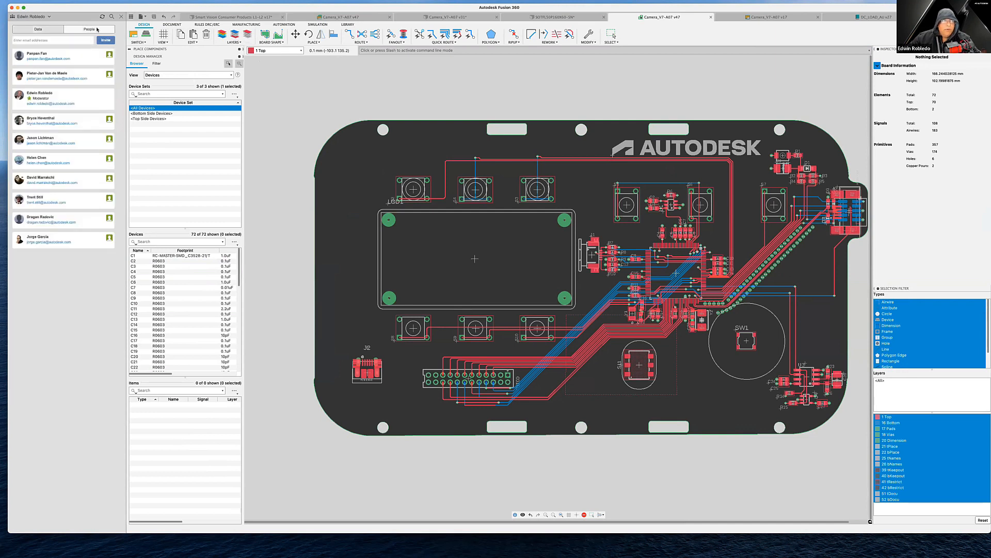
left_click(44, 40)
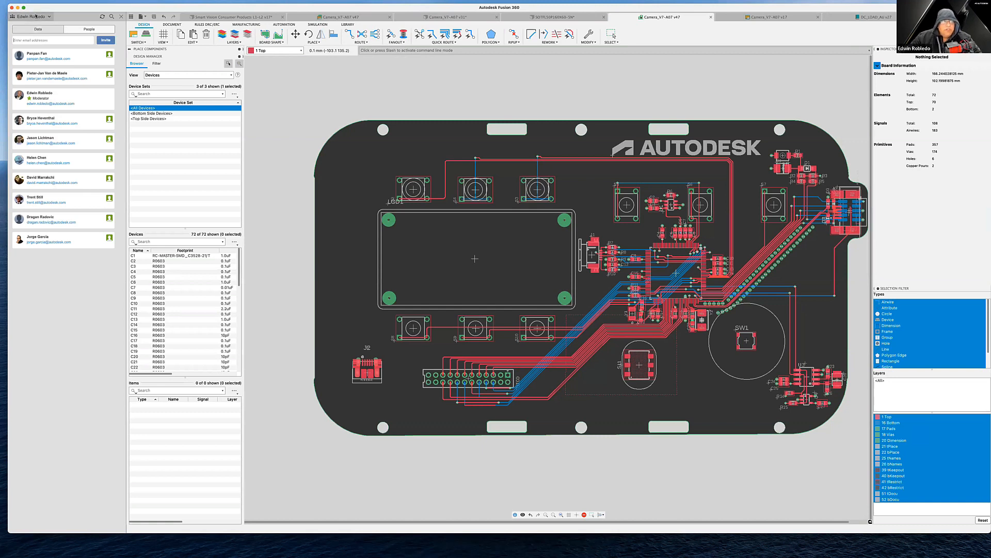
Step: Return to the folder's files and open Consumer Vision L1 in Fusion Team in the browser, with the window enlarged beside the file list
left_click(39, 29)
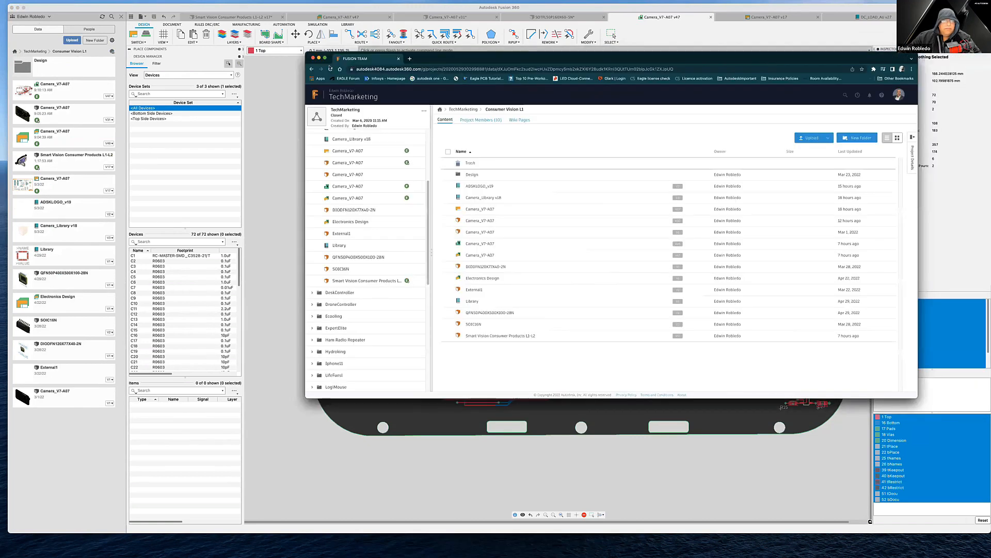
left_click_drag(482, 62, 306, 18)
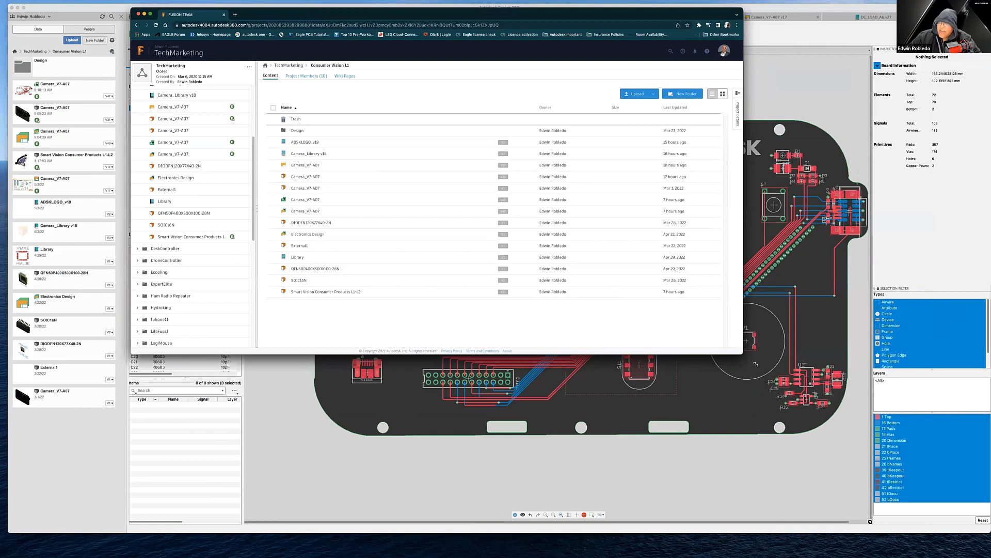
left_click_drag(755, 364, 982, 512)
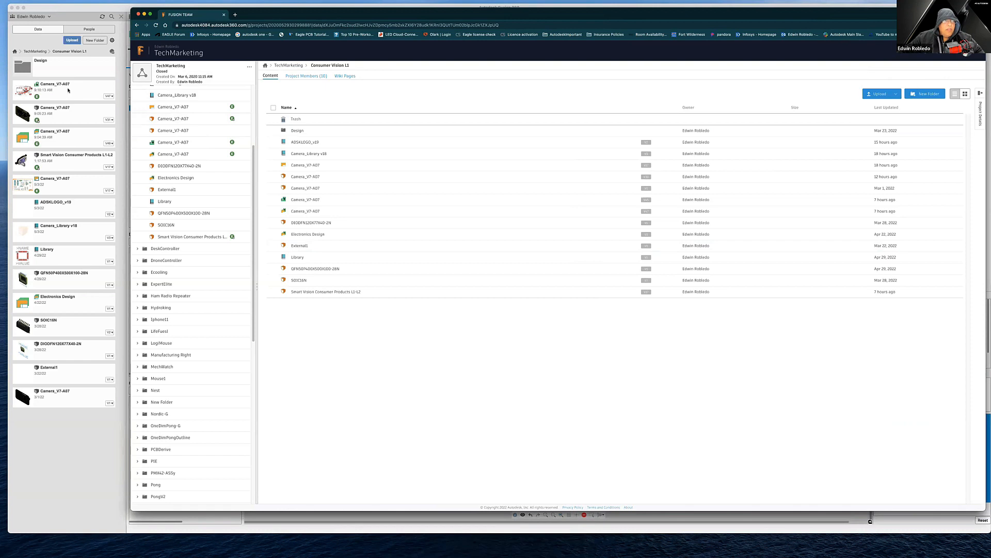
left_click_drag(58, 94, 191, 110)
left_click_drag(76, 123, 207, 122)
left_click_drag(63, 140, 226, 146)
left_click_drag(91, 167, 212, 155)
key("Escape")
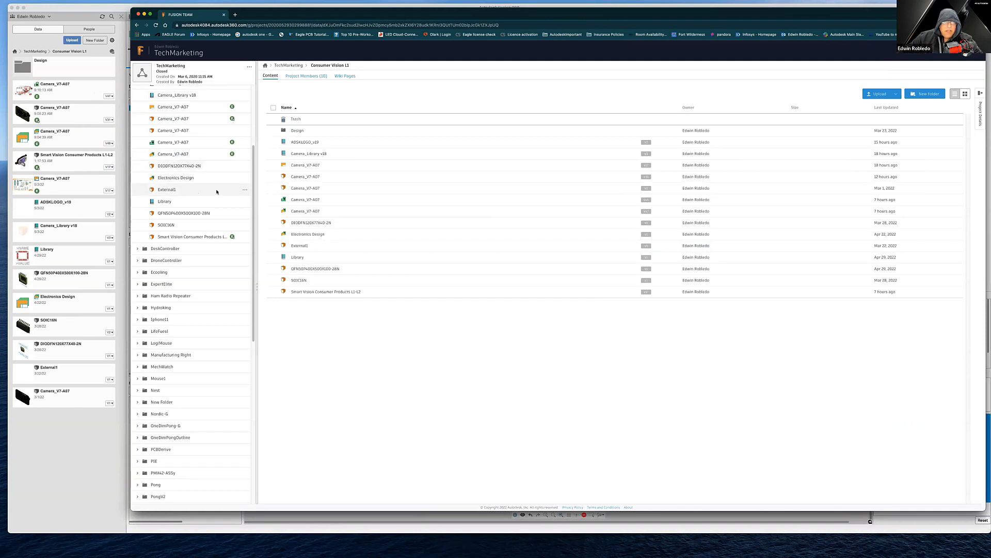
Step: View the Camera_V7-A07 schematic in the Fusion Team viewer and return to its overview page
left_click(299, 166)
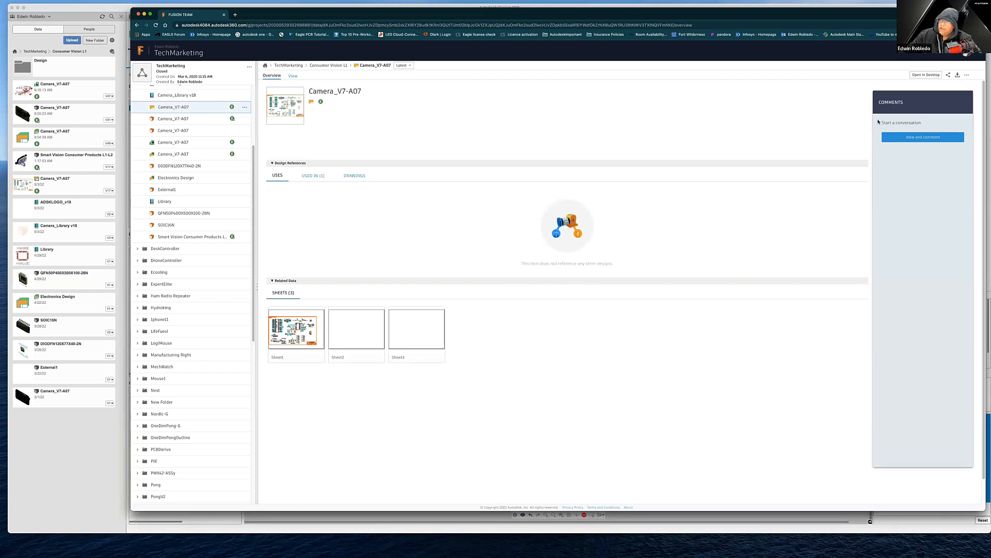
left_click(292, 116)
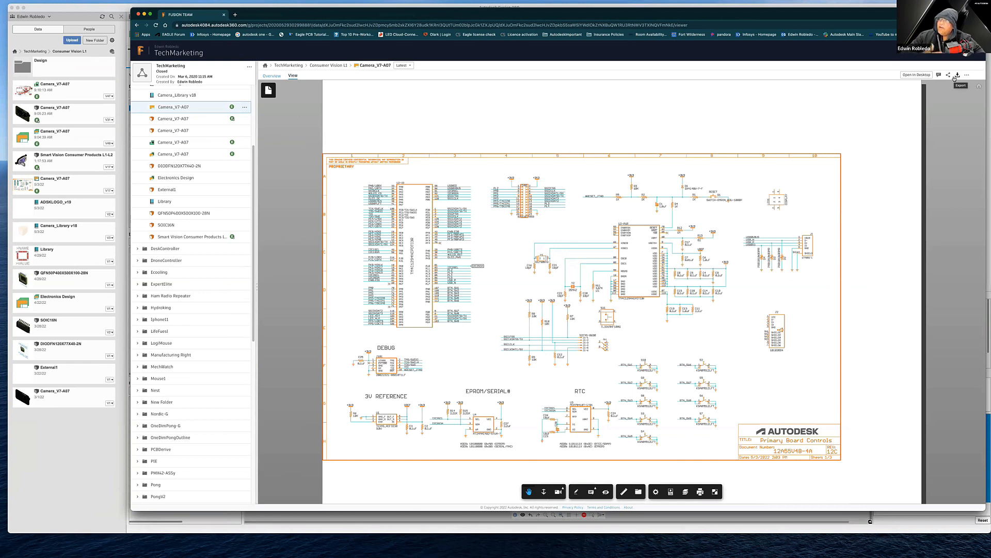
left_click(279, 76)
left_click(345, 65)
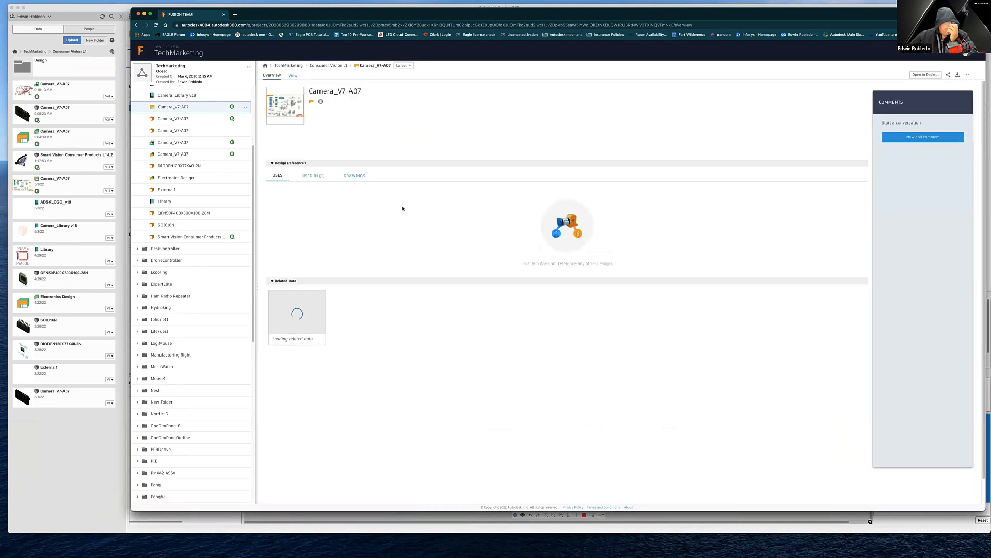
Step: Open the Camera_V7-A07 board in Fusion Team and show its existing comment with the markup near connector J2
left_click(186, 145)
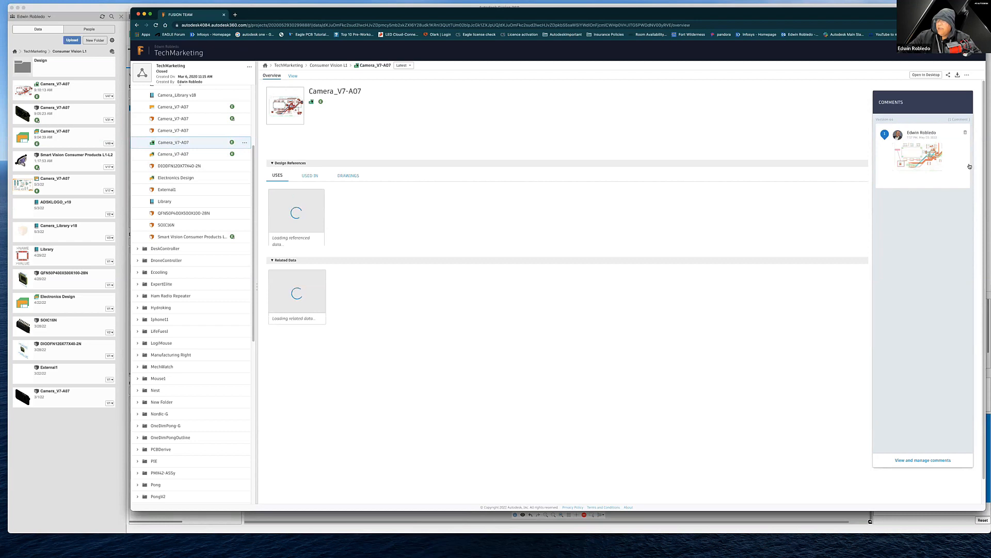
left_click(906, 159)
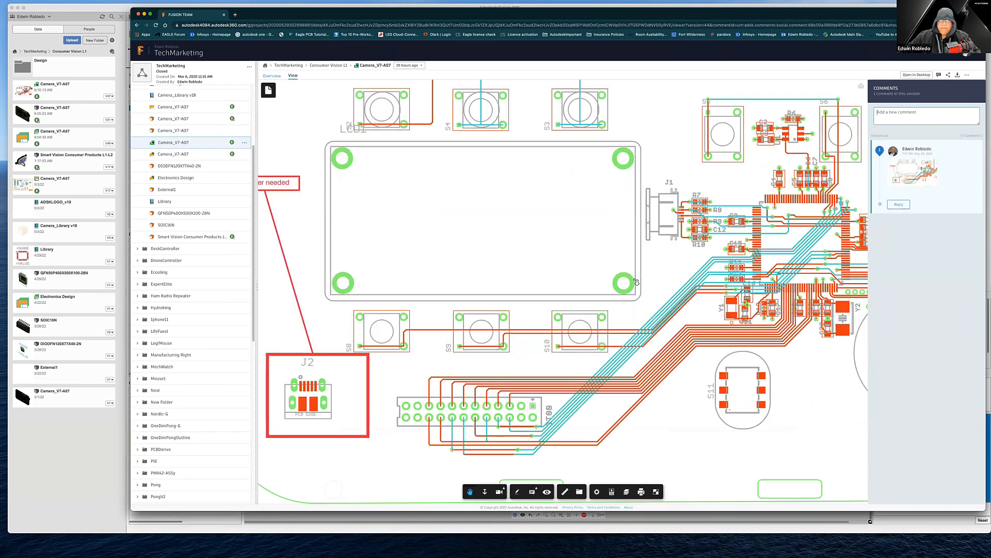
Step: Examine the Camera_V7-A07 board in the viewer, then show its layer list and available download format
scroll(638, 283, "down", 5)
scroll(638, 283, "up", 4)
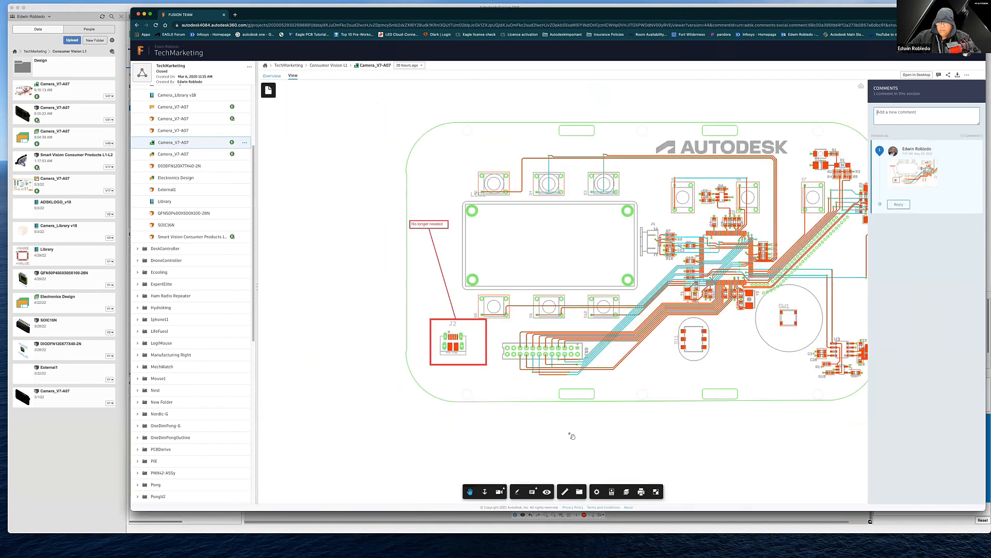
left_click_drag(563, 270, 499, 264)
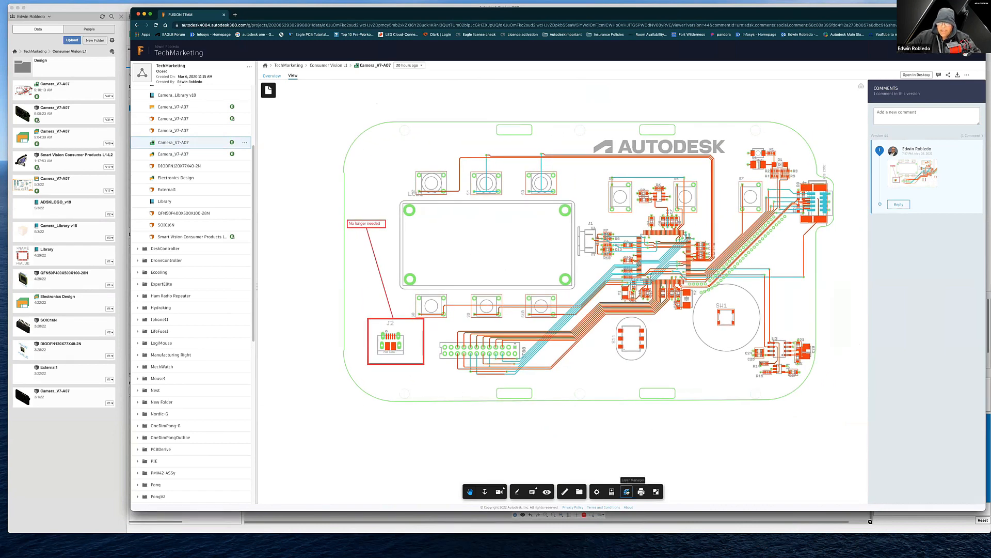
left_click(627, 491)
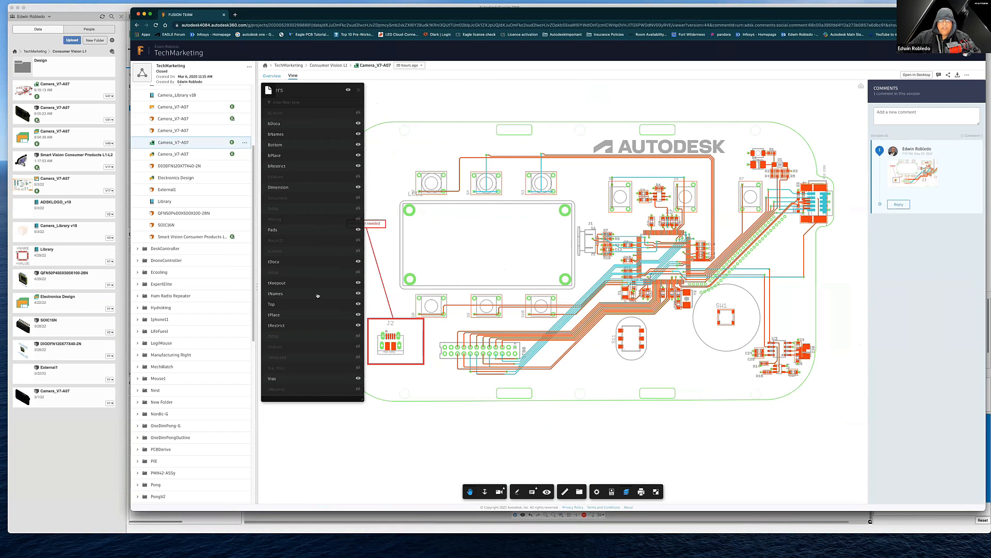
left_click(958, 76)
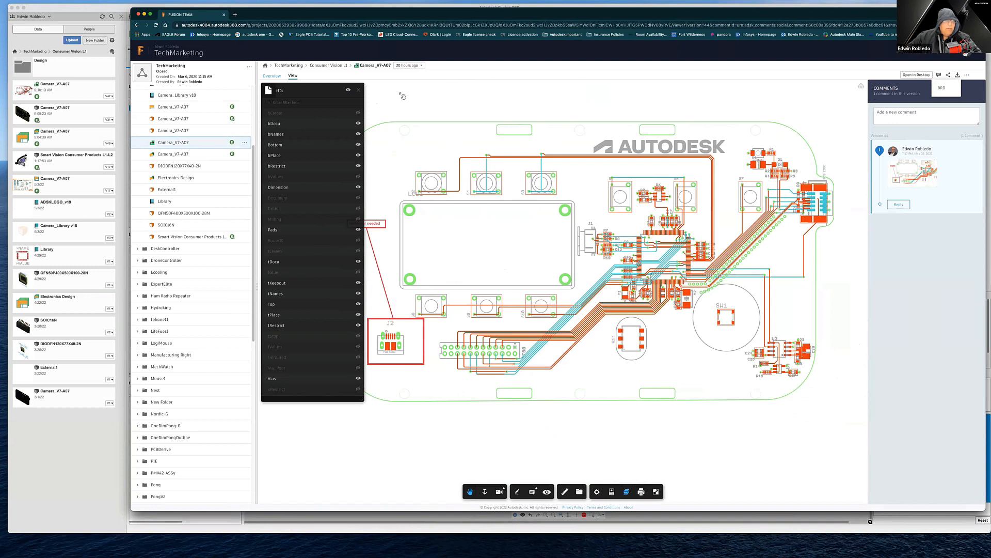
Step: Open the 3D model of the Camera_V7-A07 board in the viewer and show its available download formats
left_click(182, 119)
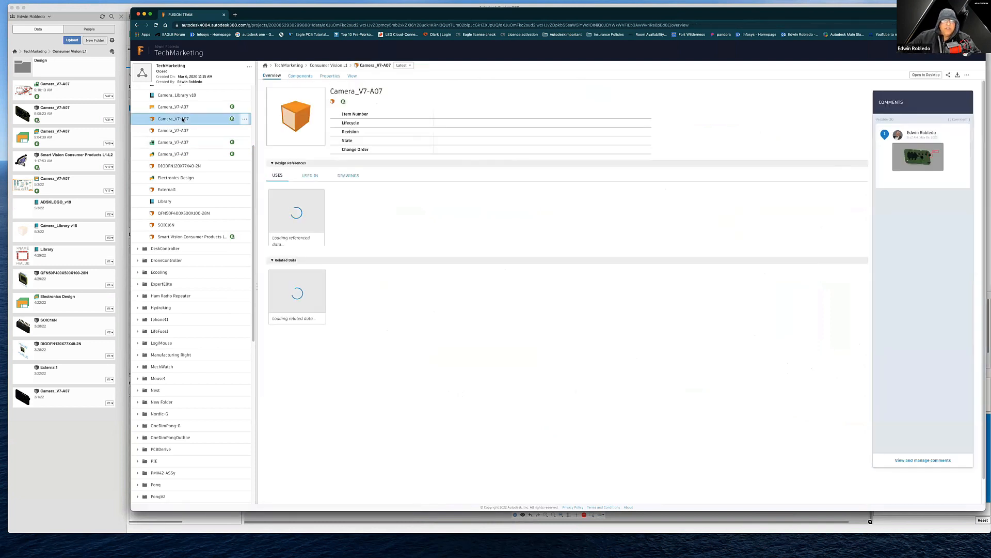
left_click(282, 121)
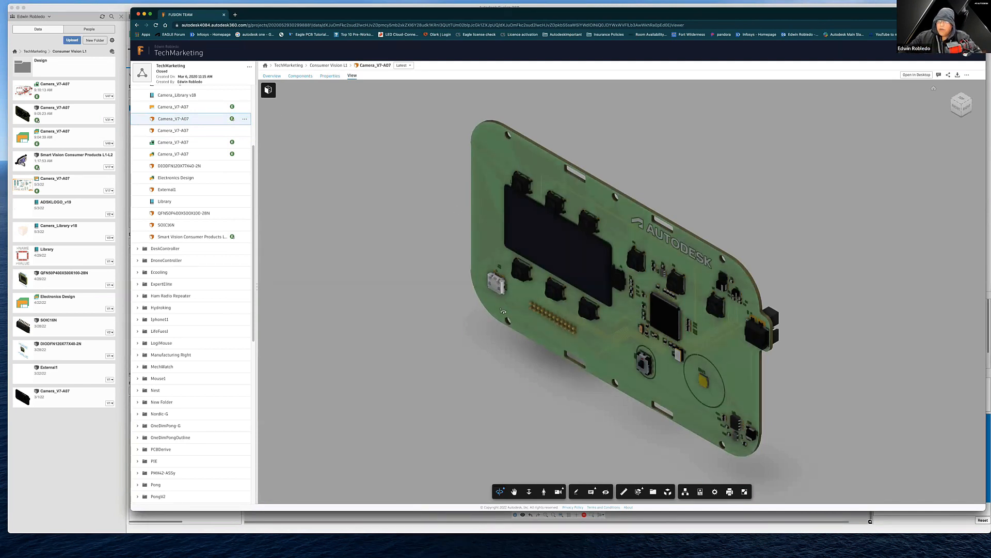
left_click(957, 76)
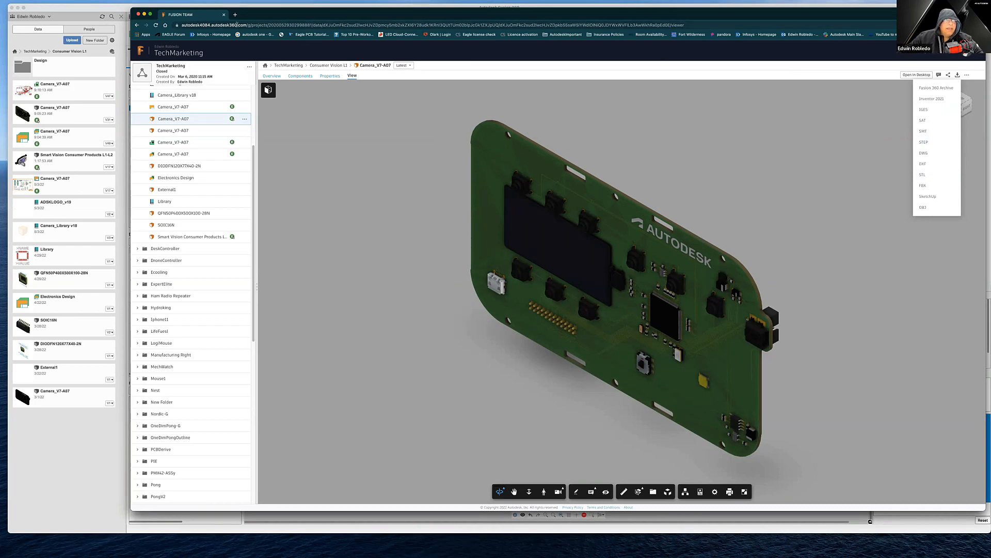
Step: Switch to Fusion 360's Camera_V7-A07 schematic and move connector J100 with the second move mode, placing it back at its original position
left_click_drag(266, 19, 990, 128)
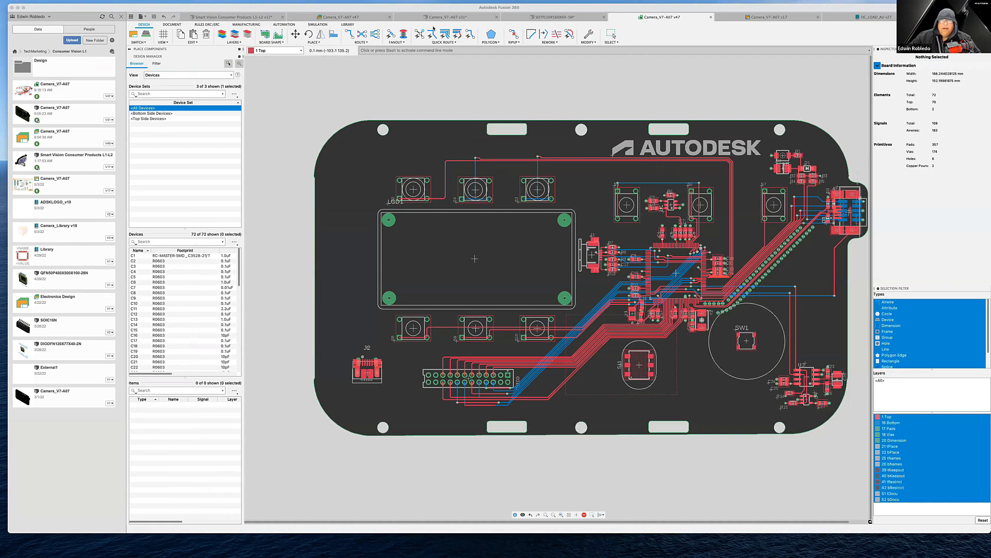
left_click(758, 19)
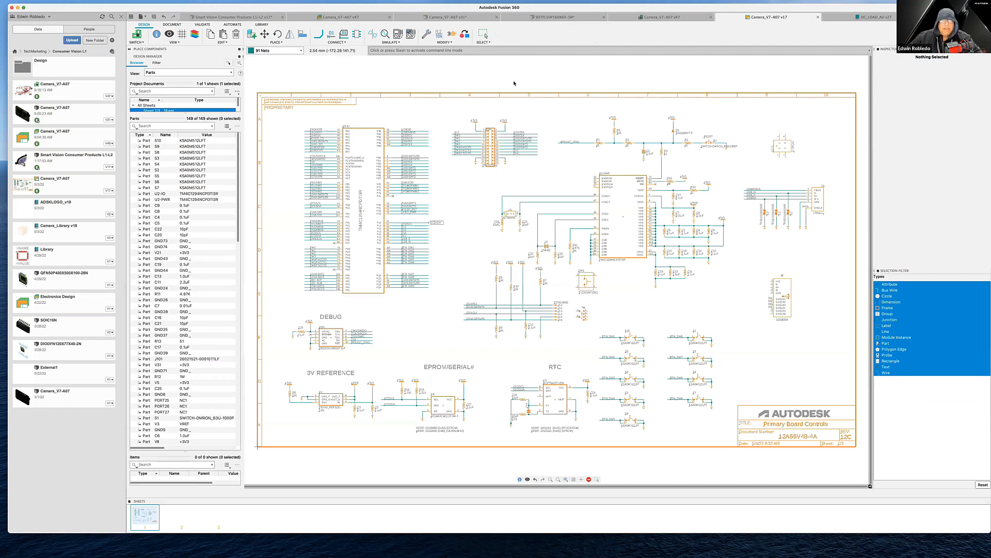
left_click(264, 36)
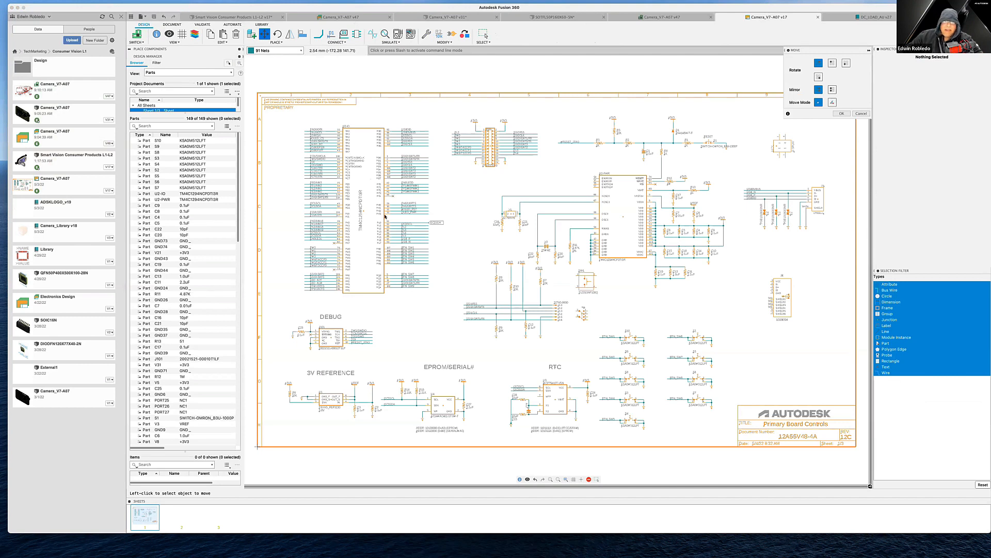
left_click(490, 147)
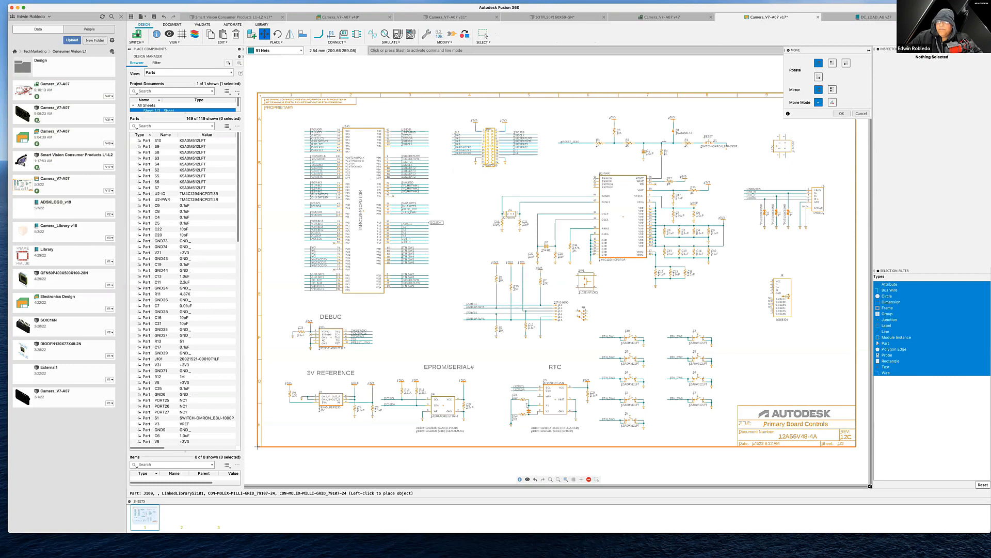
left_click(831, 103)
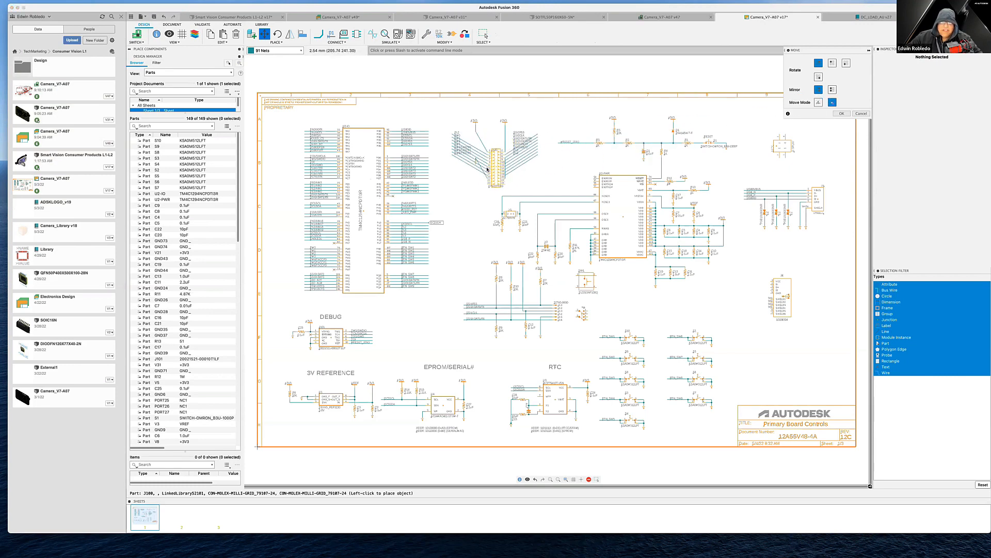
scroll(483, 147, "up", 5)
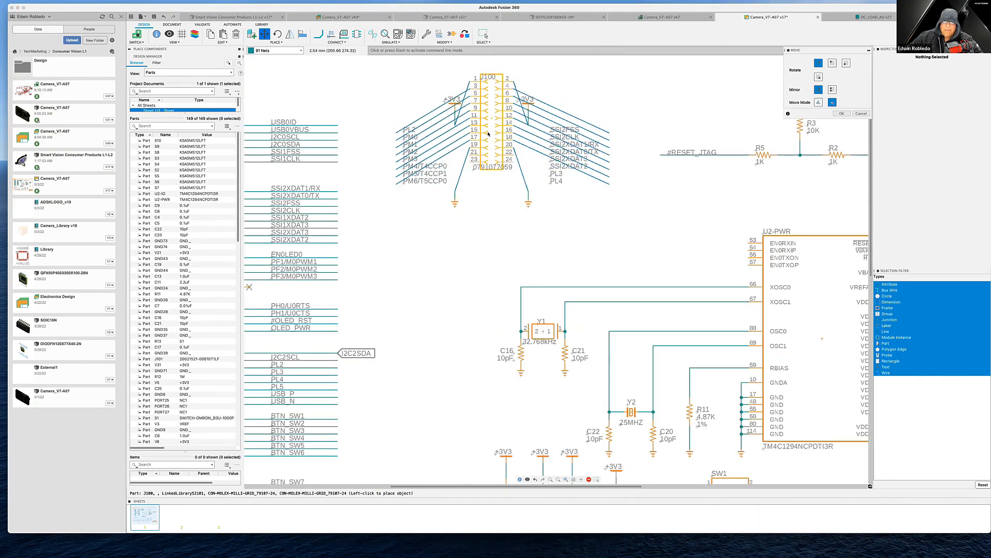
left_click(487, 161)
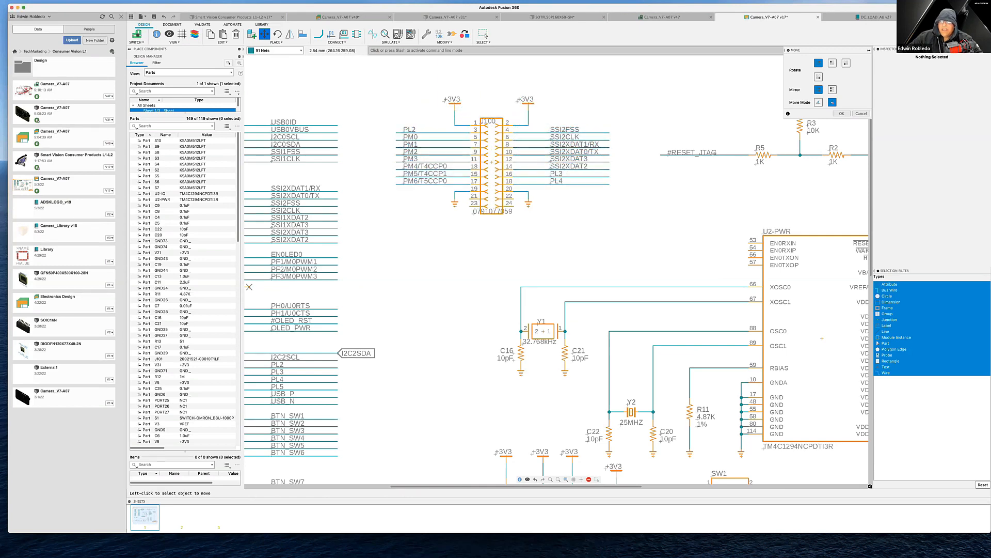
Step: Try moving connector J100 with the first move mode, set it back down in place, and finish the Move command
left_click(819, 102)
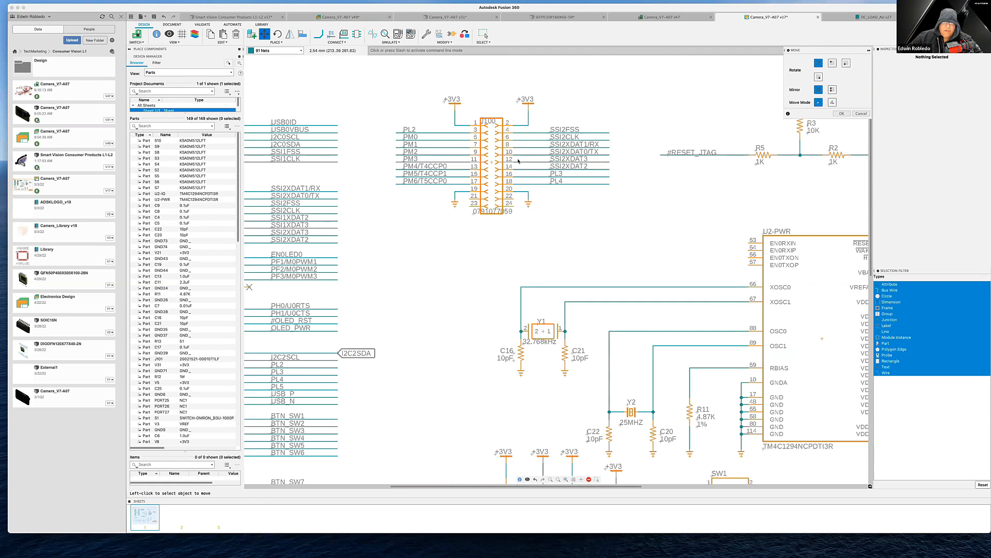
left_click(491, 161)
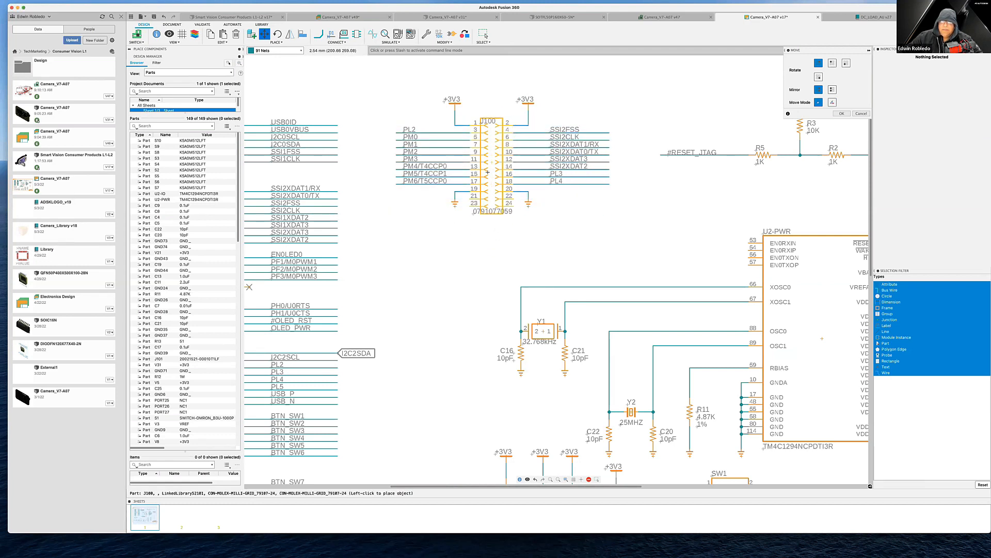
left_click(488, 161)
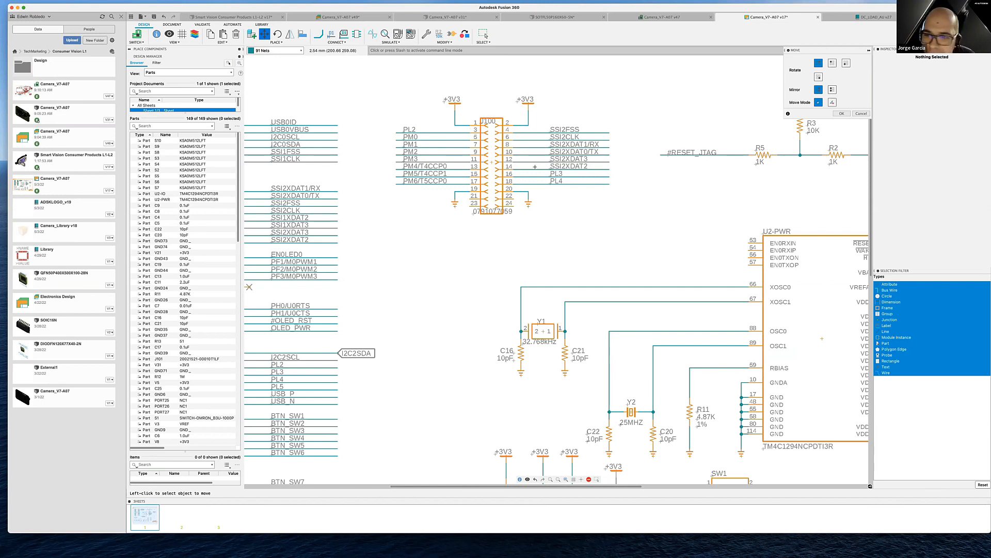
left_click(841, 113)
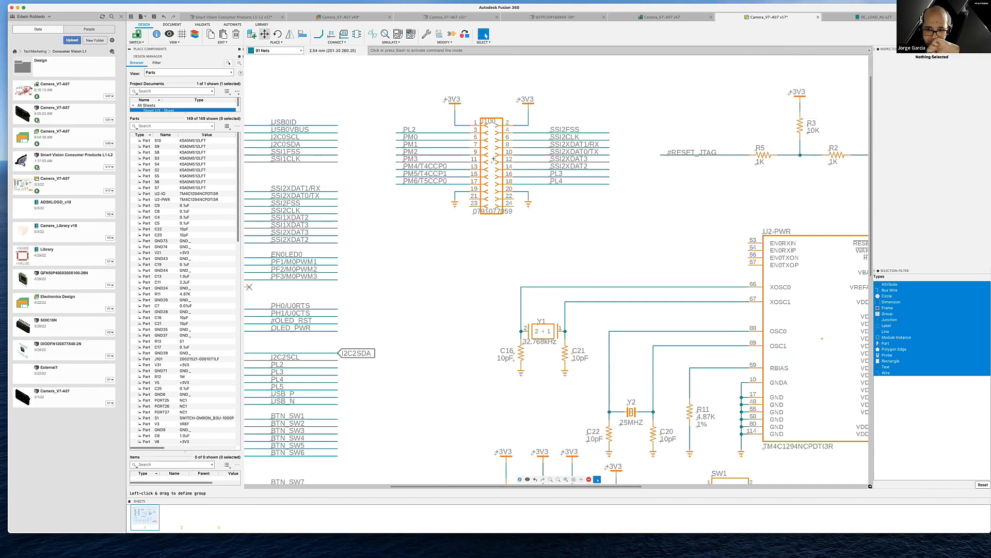
Step: Move the large TM4C1294NCPDTI3R symbol U2-ID slightly up and to the right with its attached nets
scroll(495, 163, "down", 3)
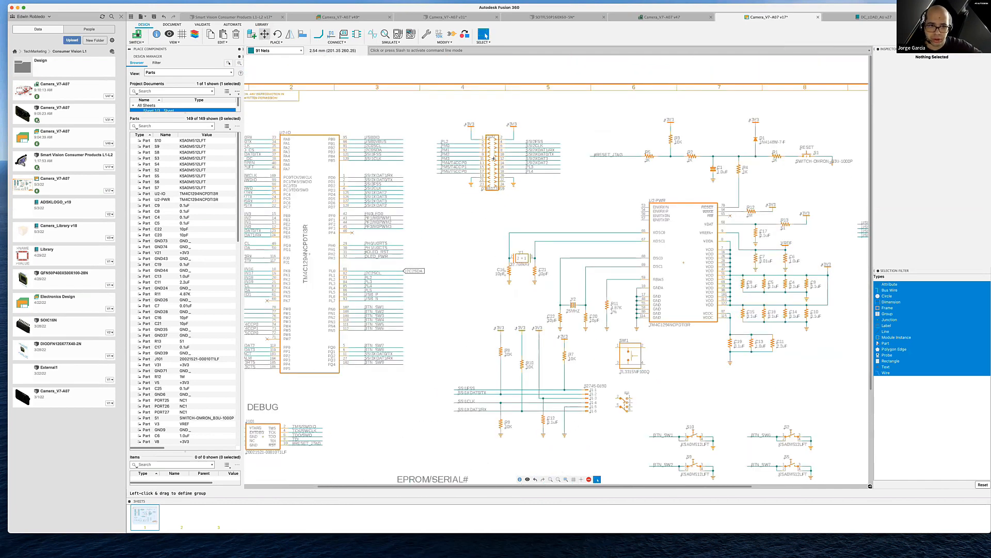
middle_click_drag(558, 243, 609, 236)
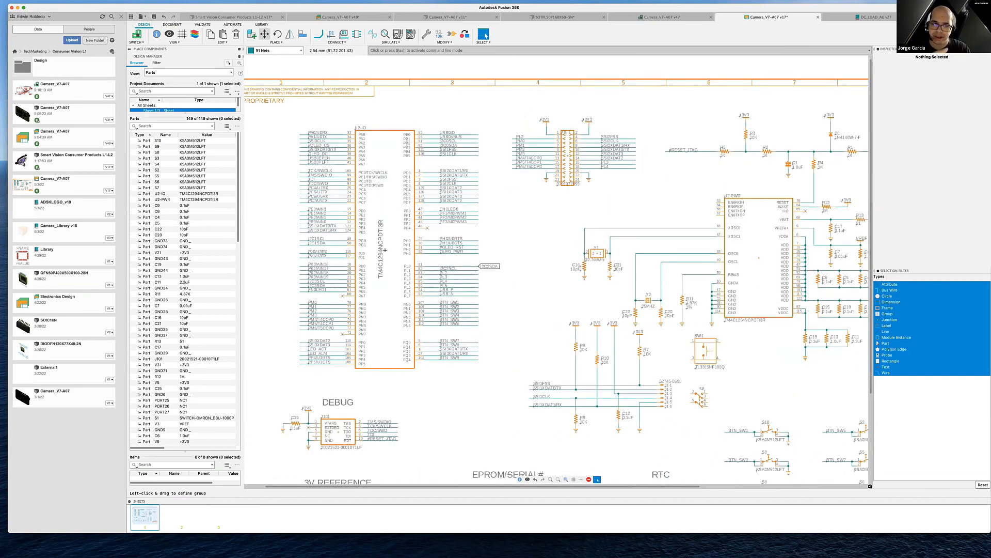
mouse_move(385, 252)
left_mouse_down()
mouse_move(384, 265)
mouse_move(388, 241)
left_mouse_up()
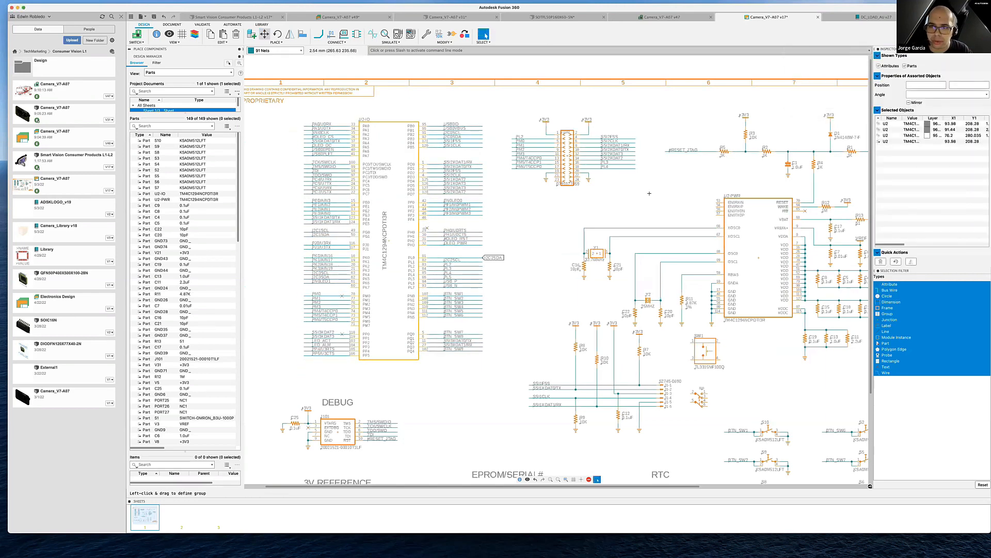
Step: Examine connector J100's pins and nets in the schematic, then its routing on the Camera_V7-A07 board with the data panel closed
scroll(645, 192, "right", 3)
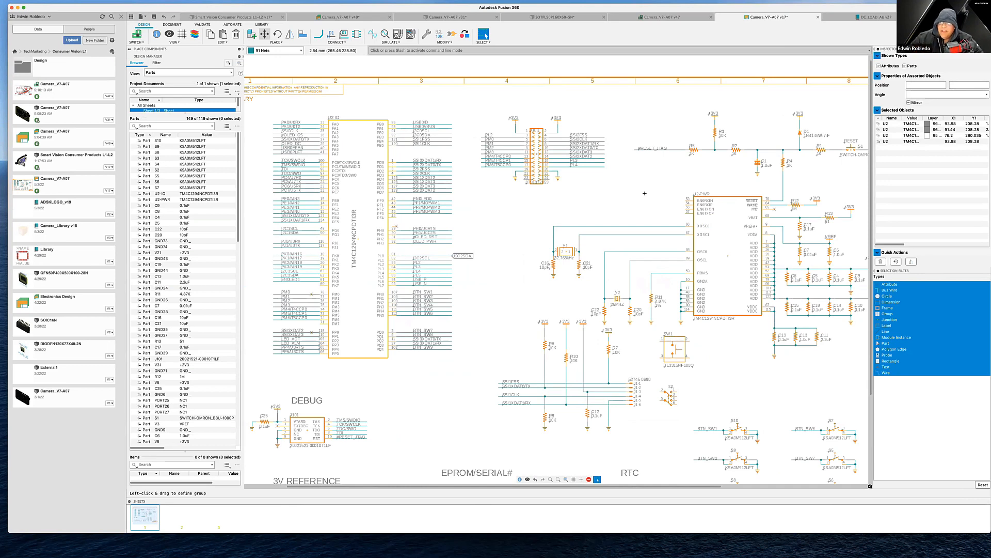
scroll(538, 153, "down", 3)
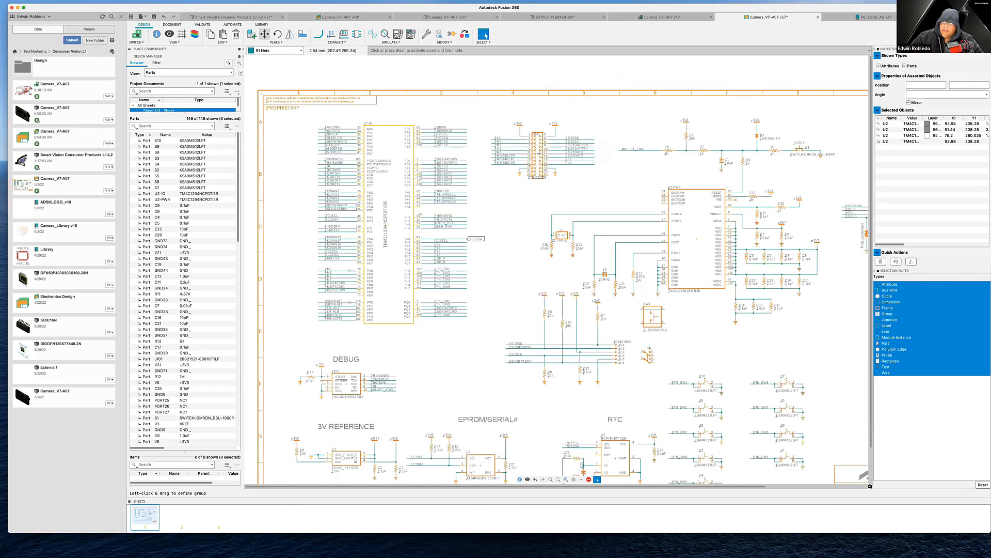
scroll(539, 153, "up", 5)
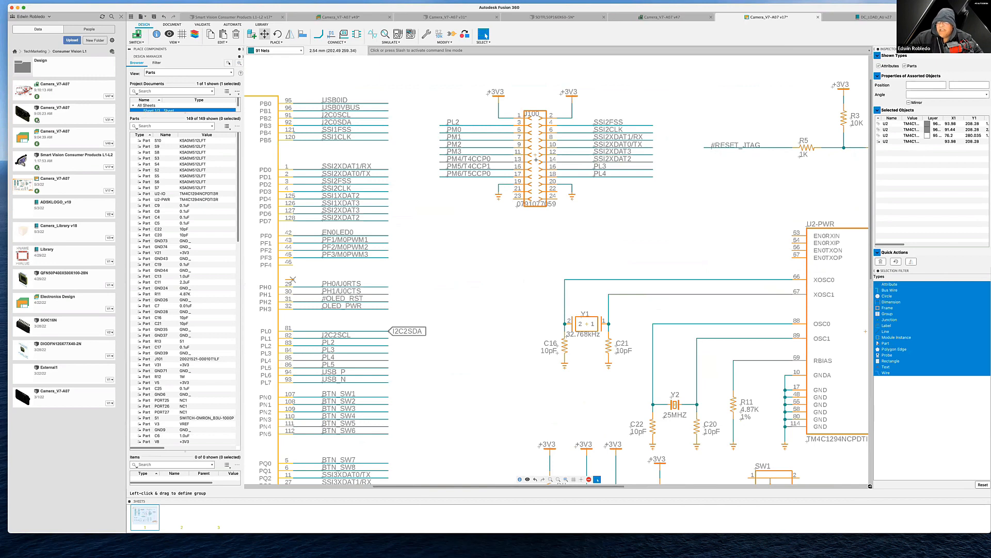
scroll(536, 160, "up", 2)
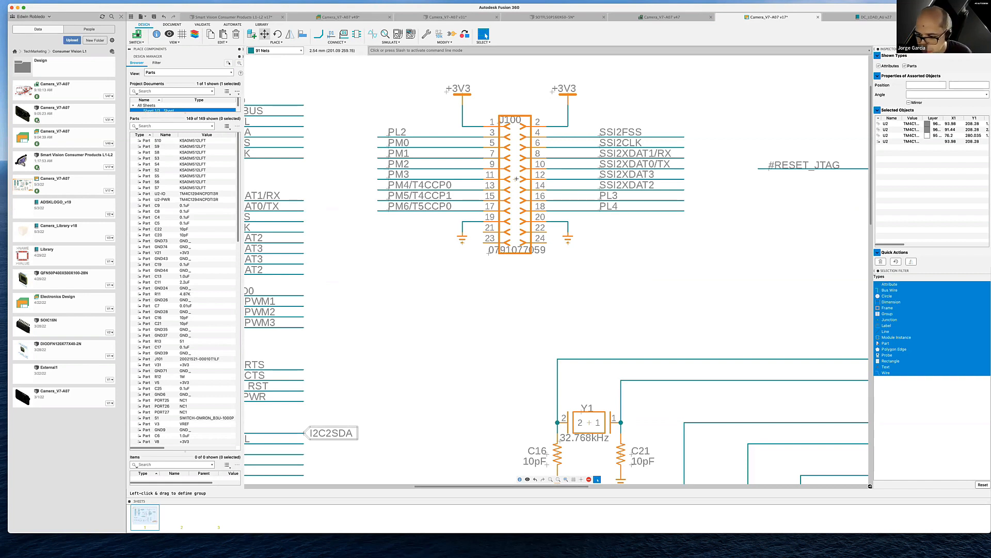
left_click(677, 18)
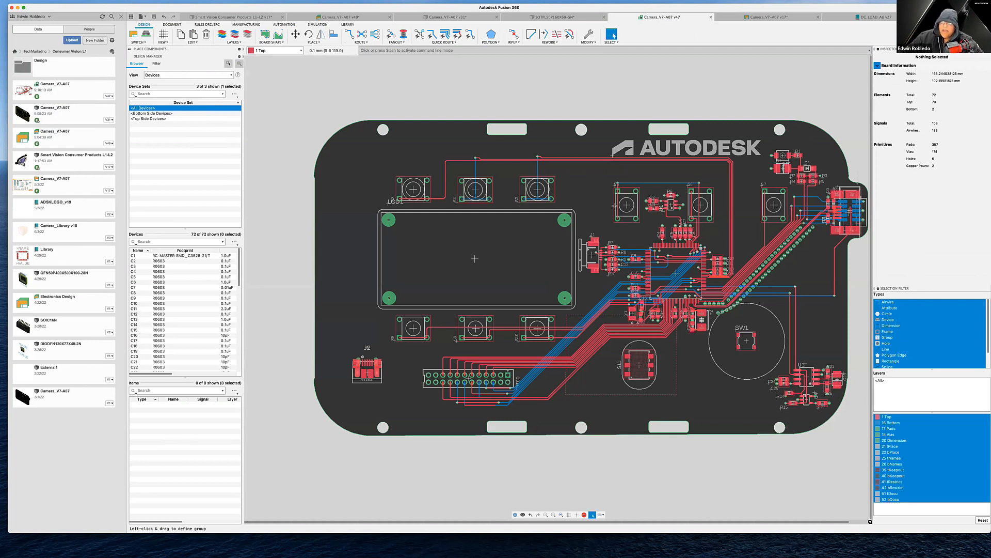
scroll(616, 230, "up", 1)
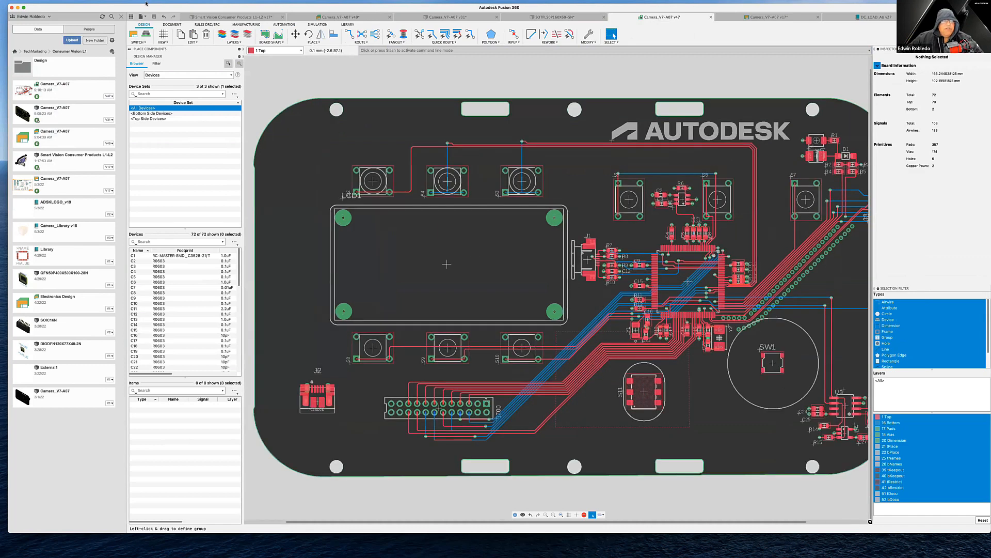
left_click(122, 17)
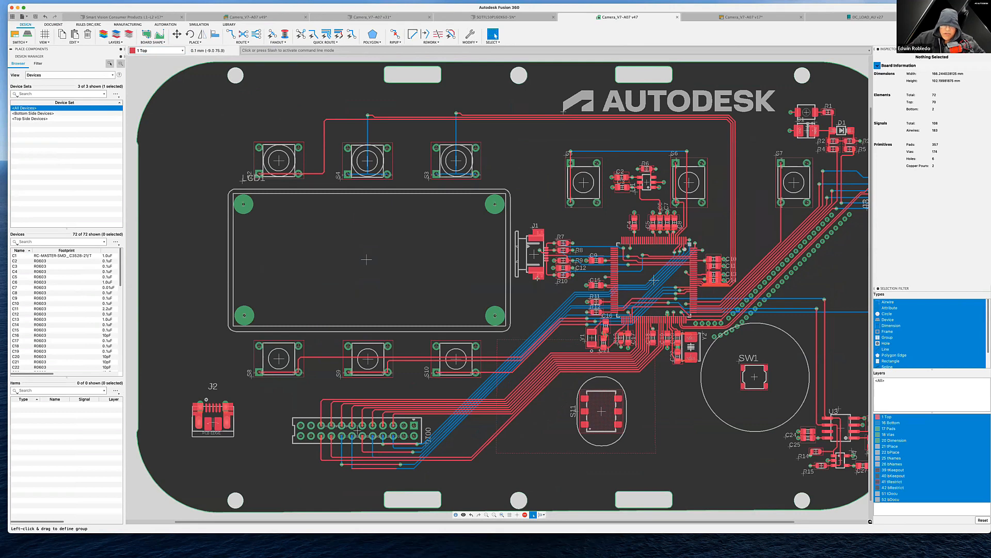
scroll(534, 347, "up", 5)
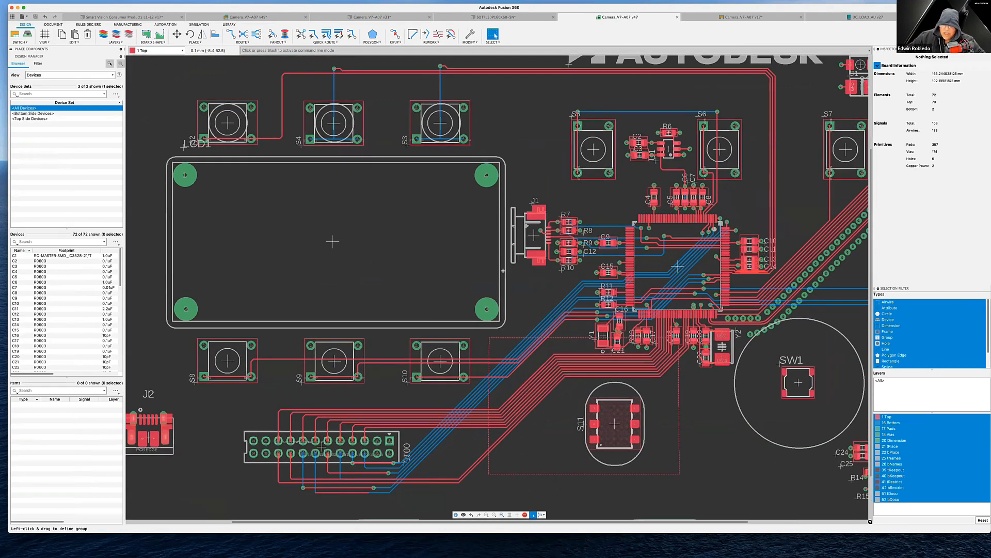
middle_click_drag(499, 269, 511, 272)
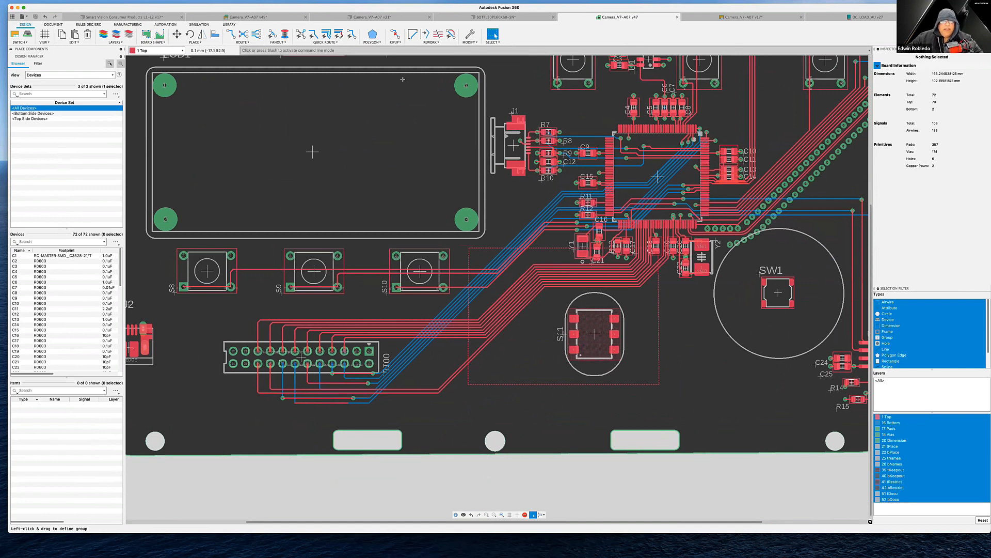
Step: Rip up the routed signals on both sides of resistor R10, beside connector J1
left_click(395, 34)
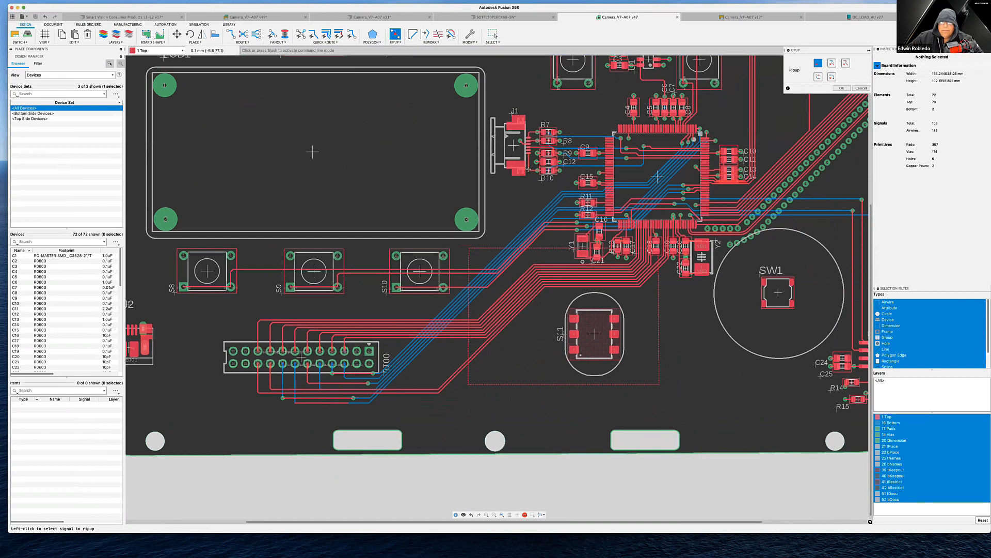
left_click(529, 170)
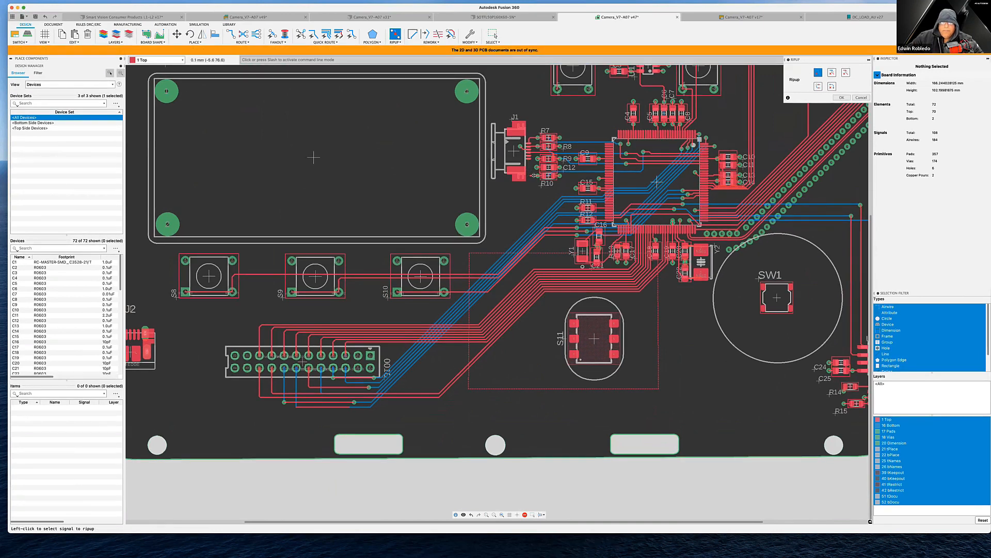
left_click(560, 175)
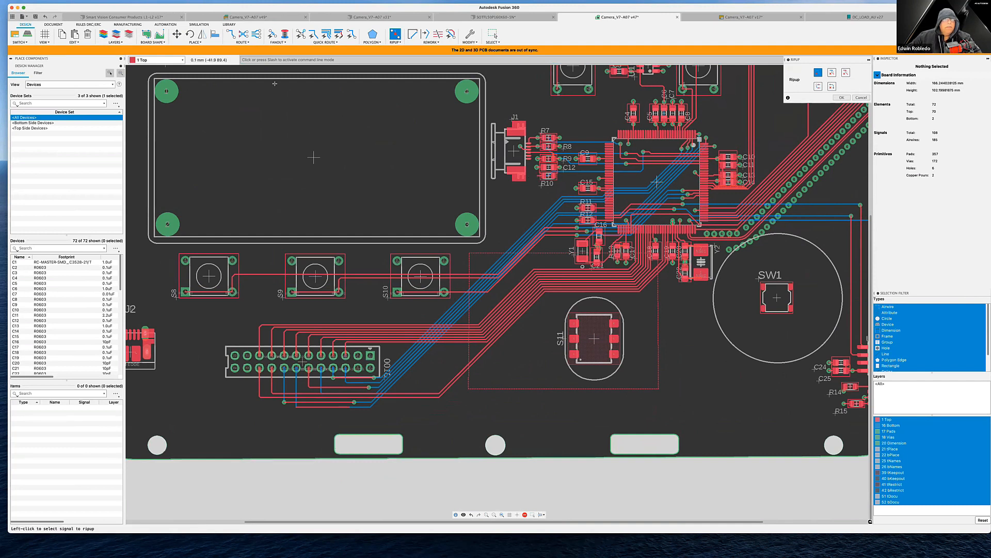
Step: Make layer 19 Unrouted visible on the board and set the obstacle handling to Ignore Violators
left_click(104, 34)
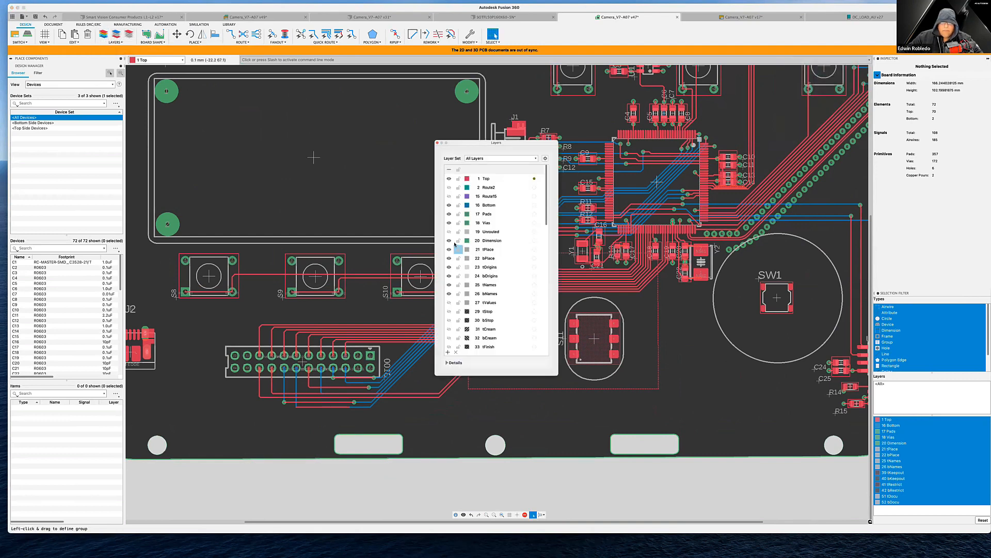
left_click(449, 232)
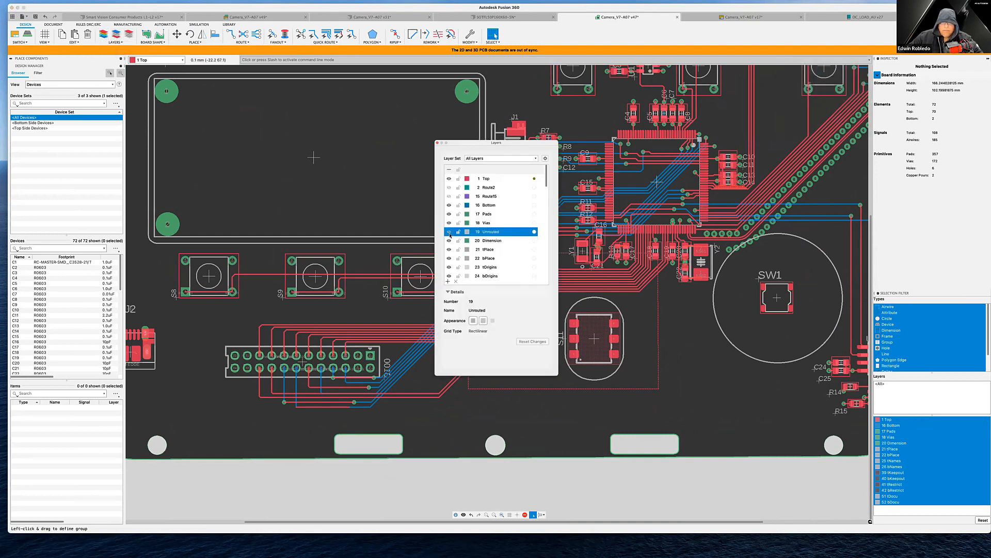
left_click(437, 143)
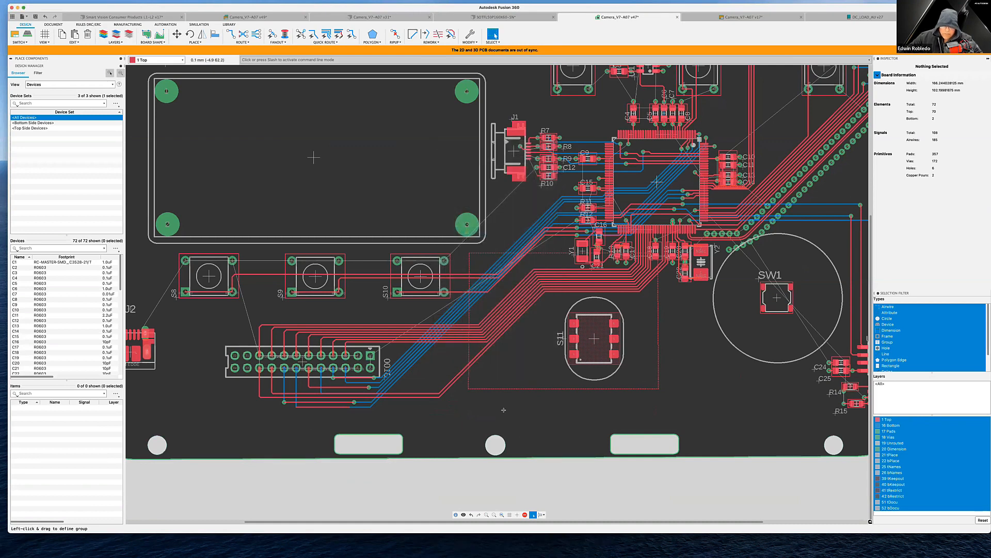
left_click(544, 515)
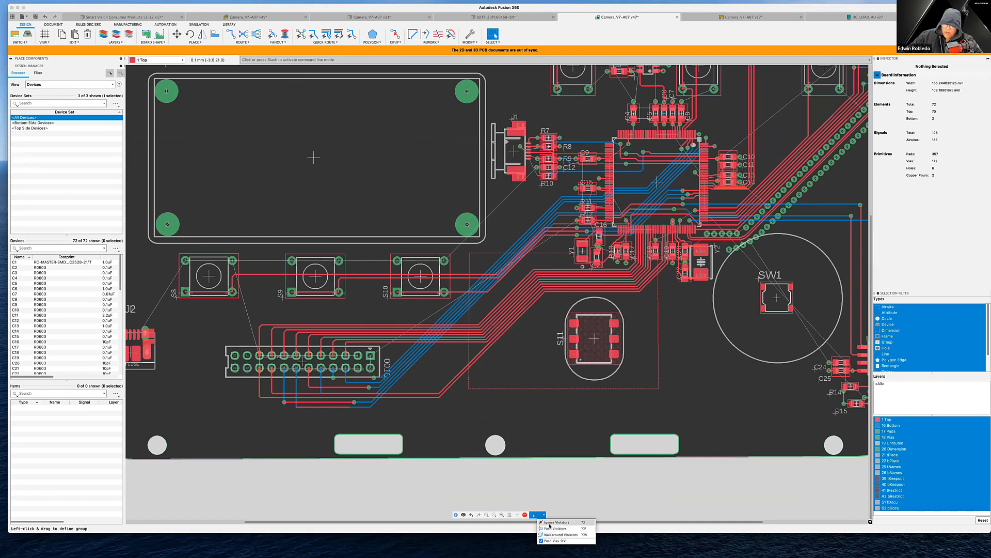
left_click(549, 523)
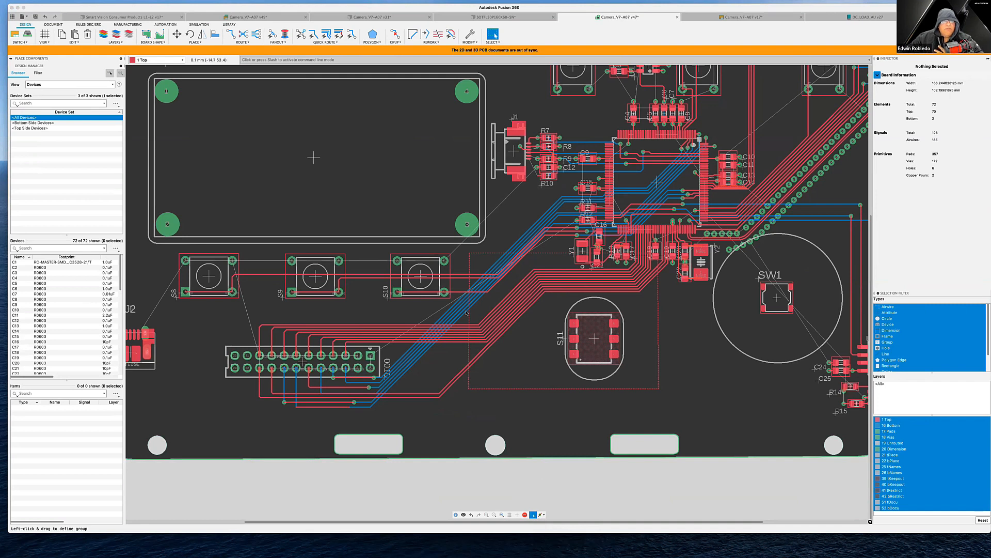
left_click(395, 35)
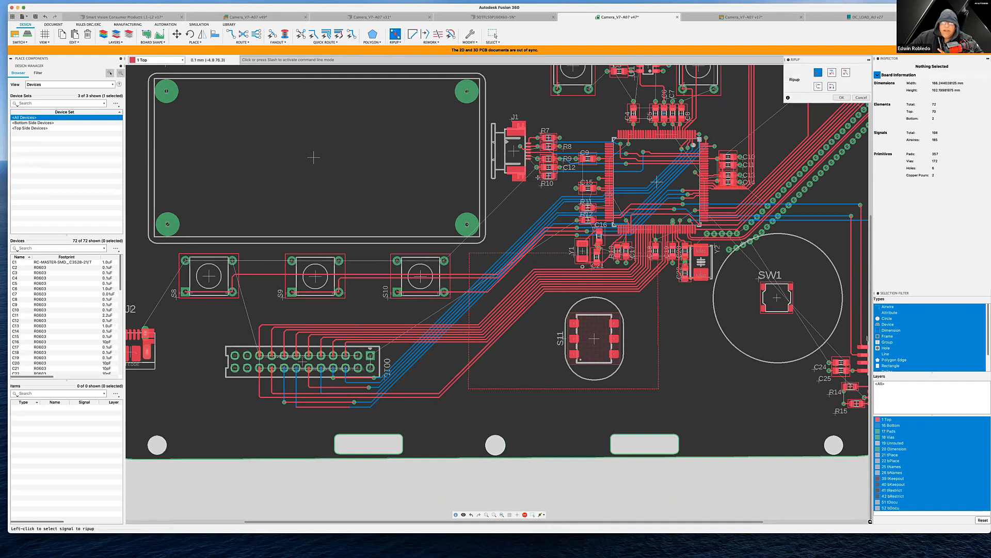
left_click(178, 35)
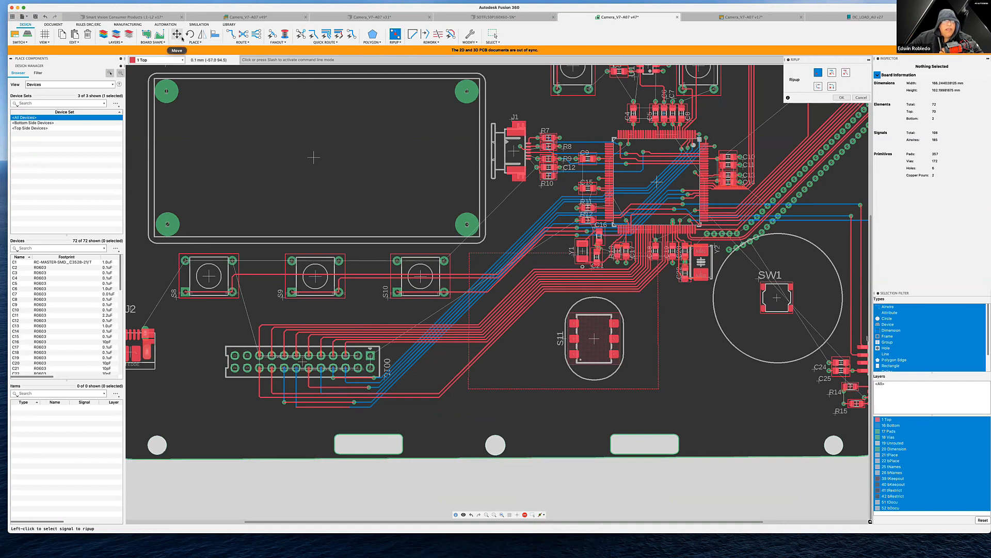
left_click(548, 177)
key("Escape")
key("Escape")
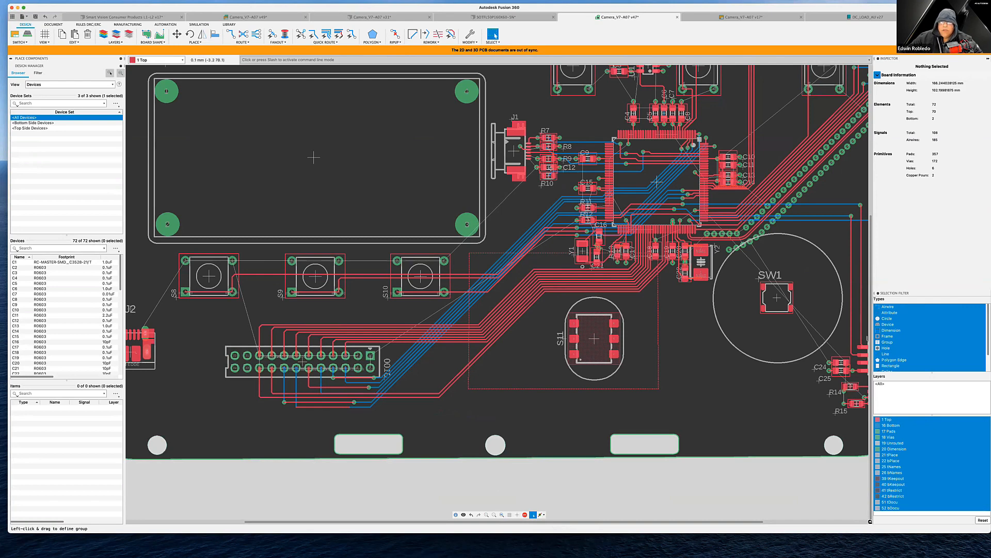
Step: Rip up the blue bottom-layer trace between C12 and R10, including its leftover segment and via near the processor
scroll(550, 169, "up", 5)
left_click(400, 38)
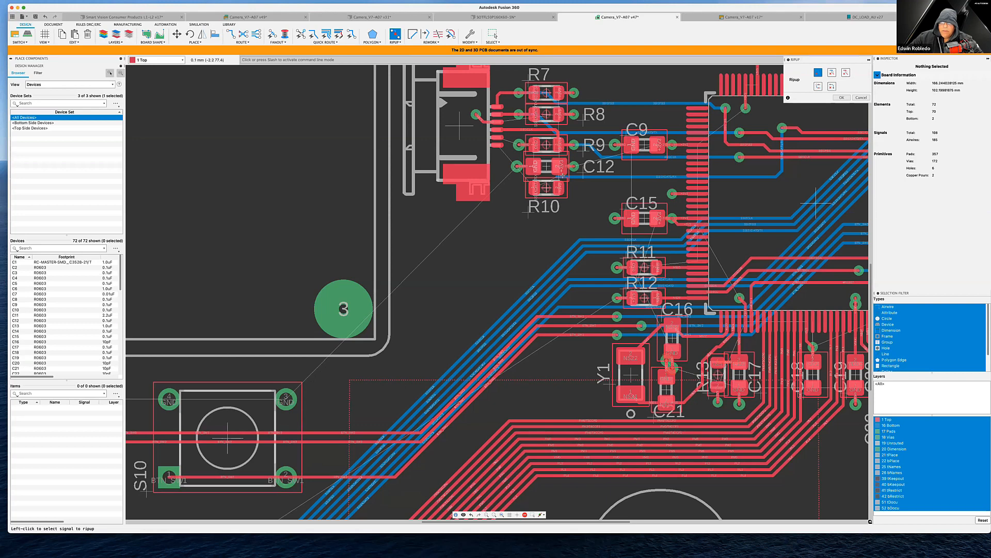
left_click(562, 176)
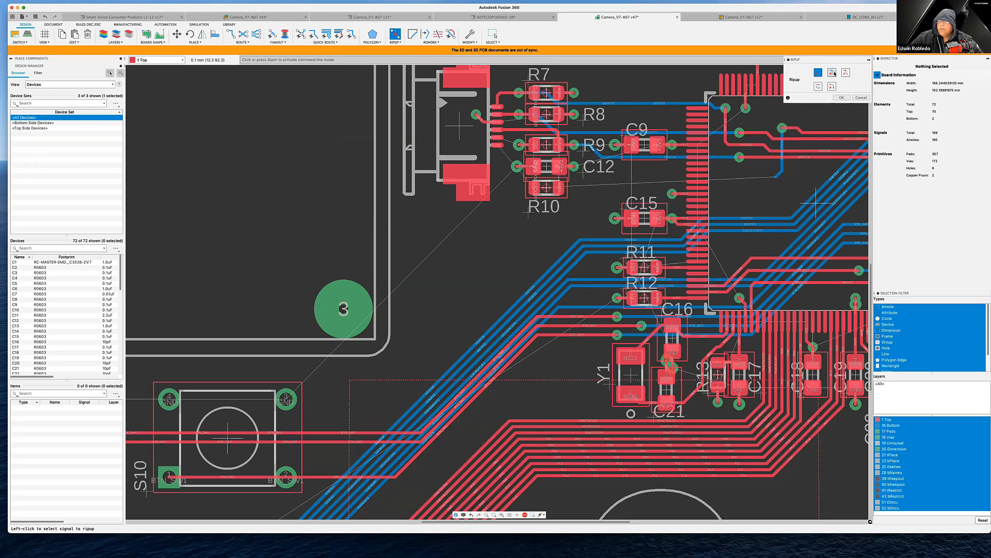
left_click(832, 72)
left_click(779, 171)
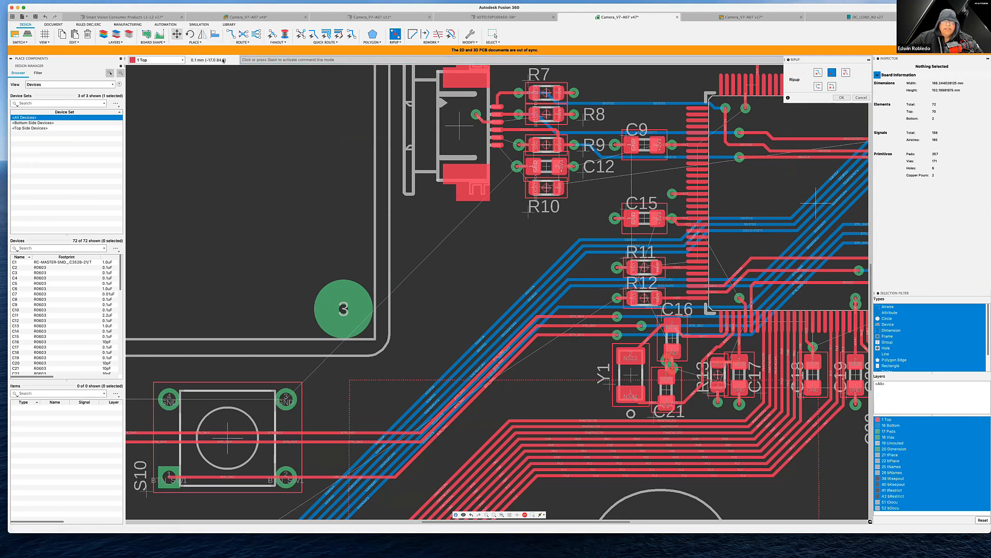
Step: Move resistor R10 down across the diagonal SSI2 traces and place it between switch S10 and those traces
key("m")
left_click(547, 187)
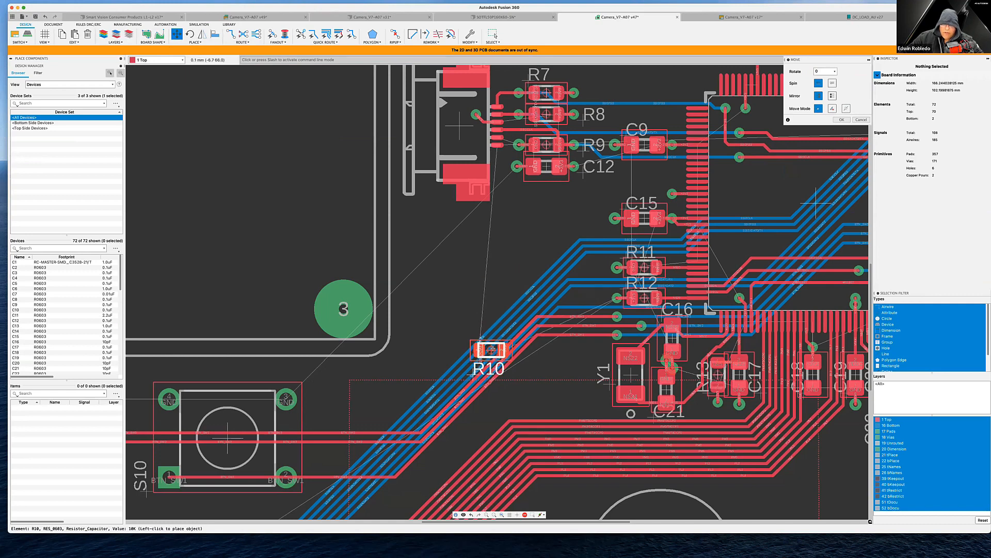
scroll(492, 350, "down", 3)
scroll(493, 350, "up", 10)
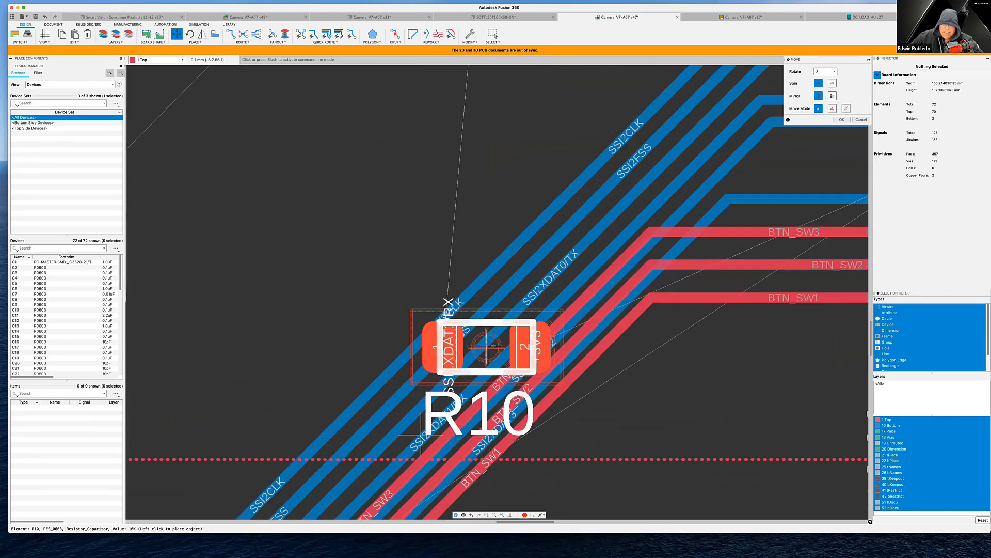
middle_click_drag(492, 346, 498, 159)
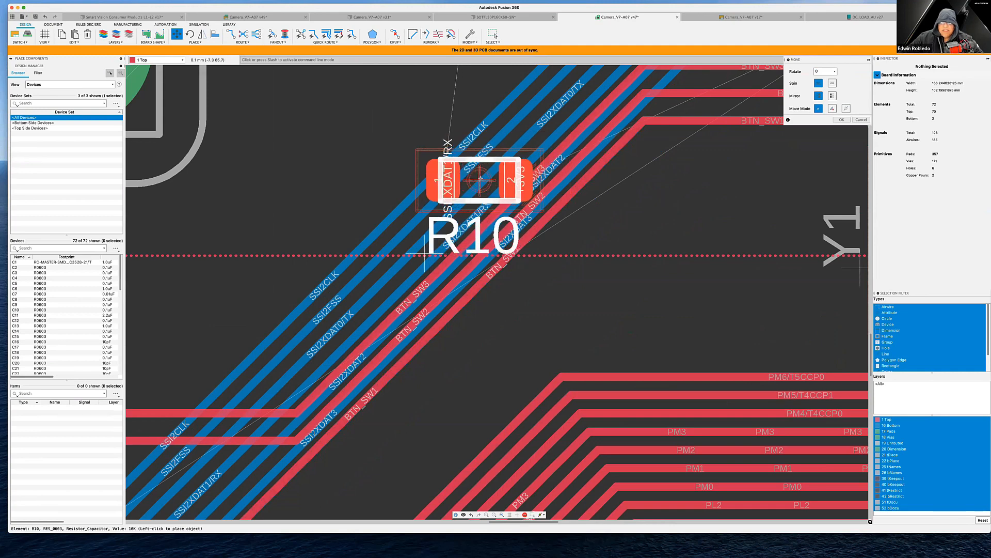
scroll(511, 176, "up", 2)
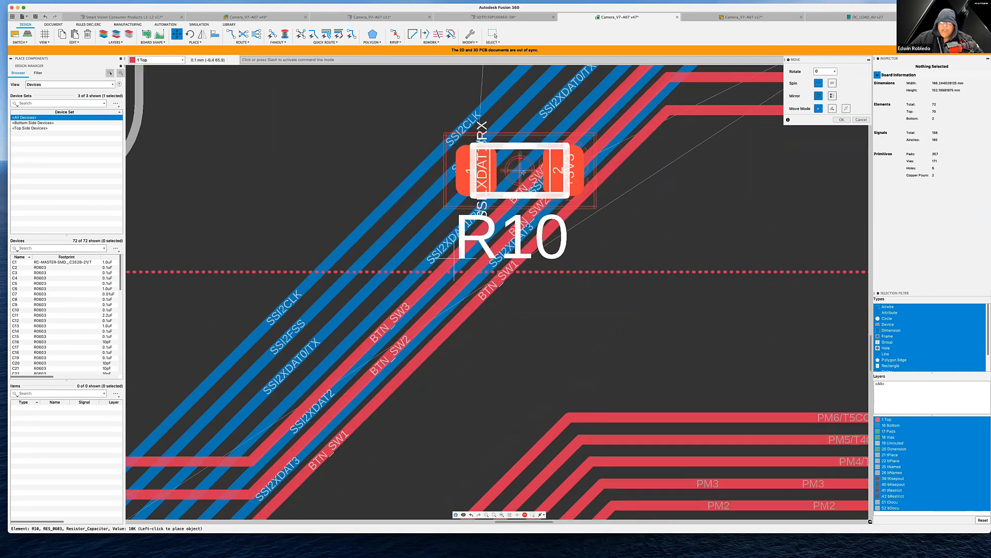
scroll(525, 173, "up", 3)
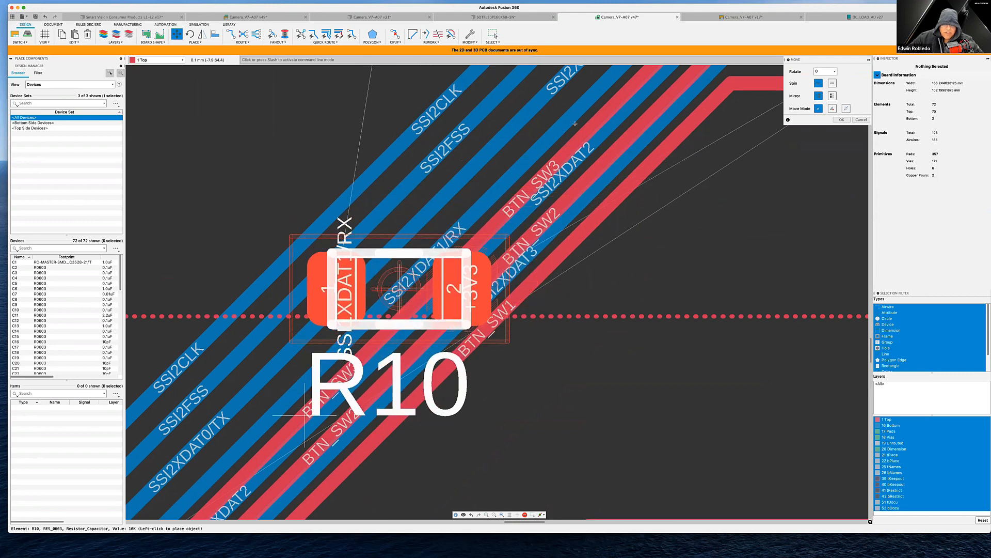
middle_click_drag(399, 285, 588, 92)
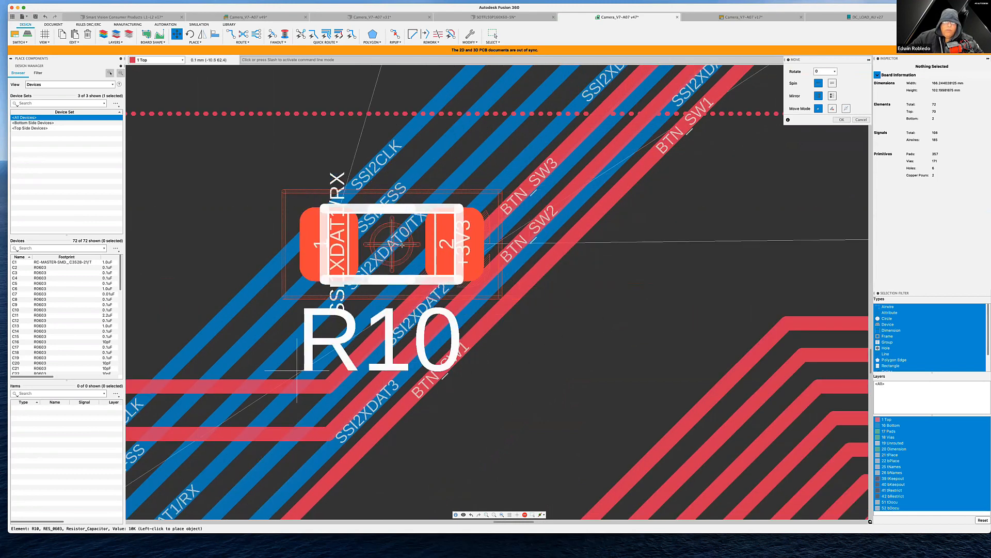
middle_click_drag(392, 243, 688, 134)
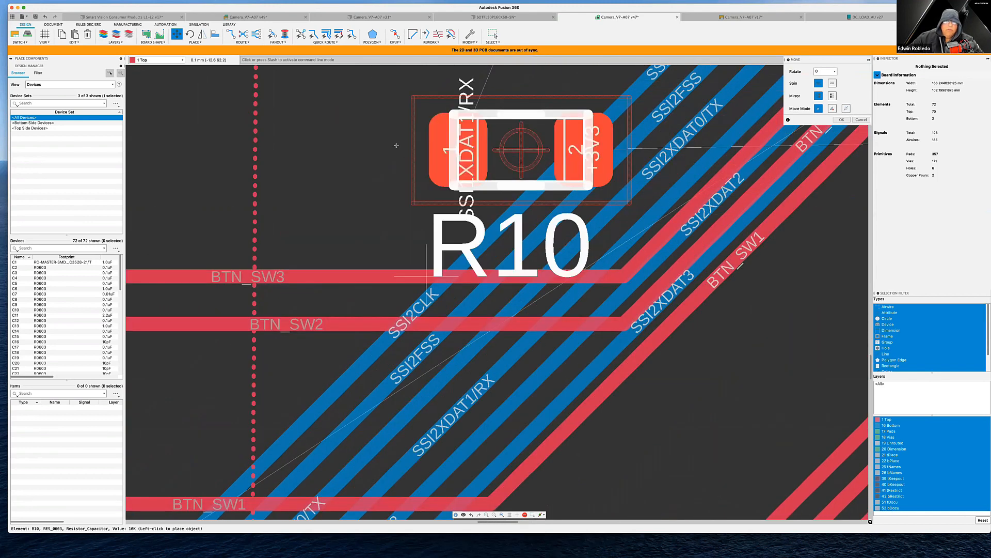
left_click(403, 191)
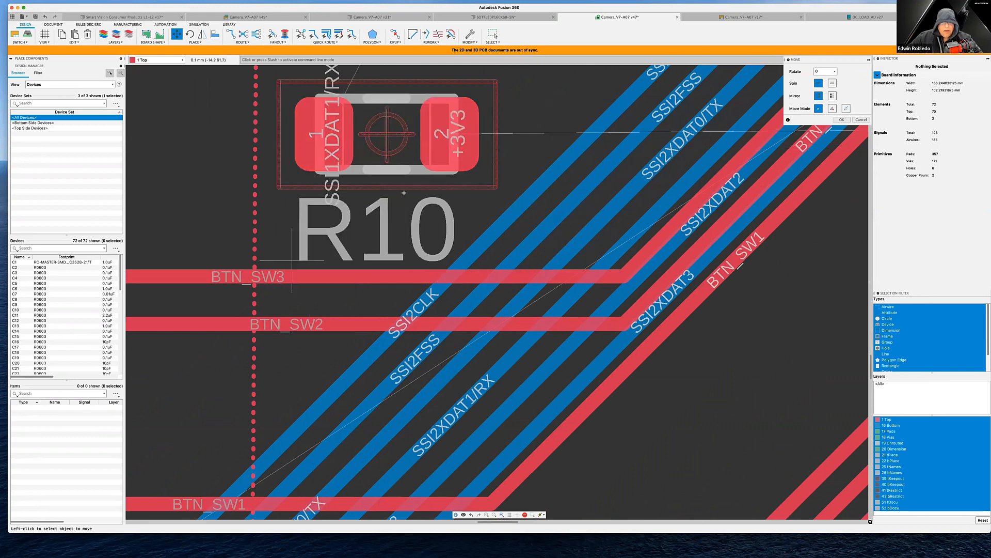
Step: Switch the obstacle handling to Walkaround Violators
scroll(404, 193, "up", 3)
scroll(404, 193, "down", 3)
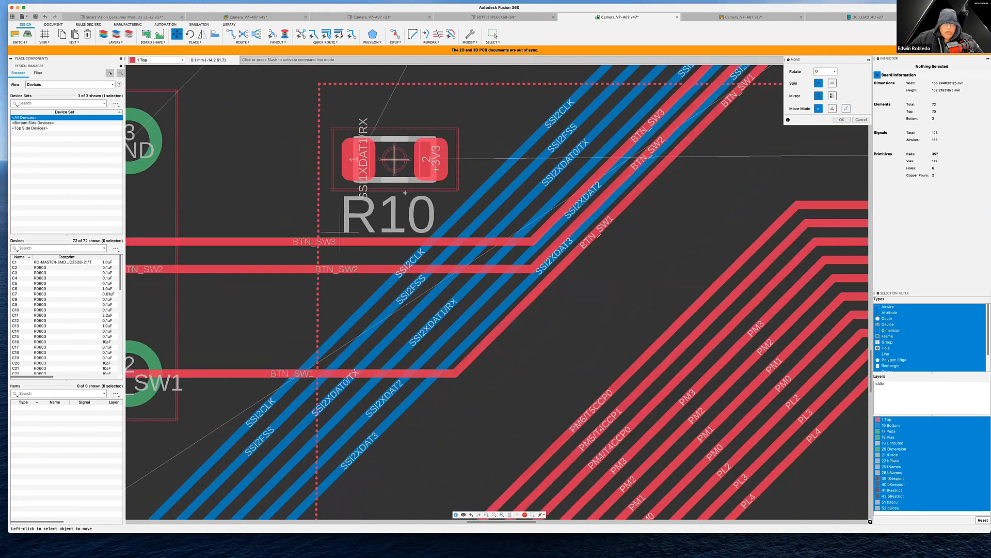
scroll(406, 193, "down", 4)
middle_click_drag(405, 405, 550, 443)
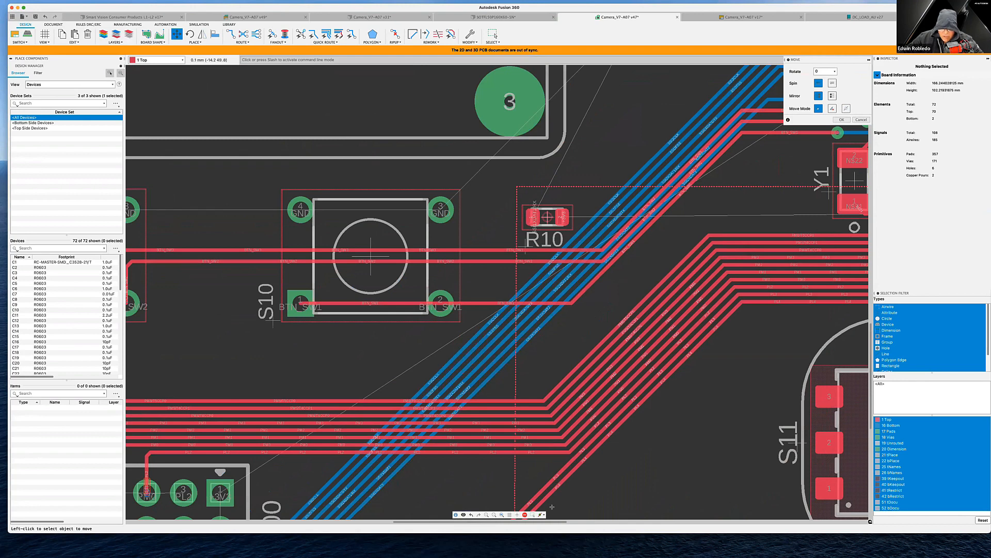
left_click(545, 515)
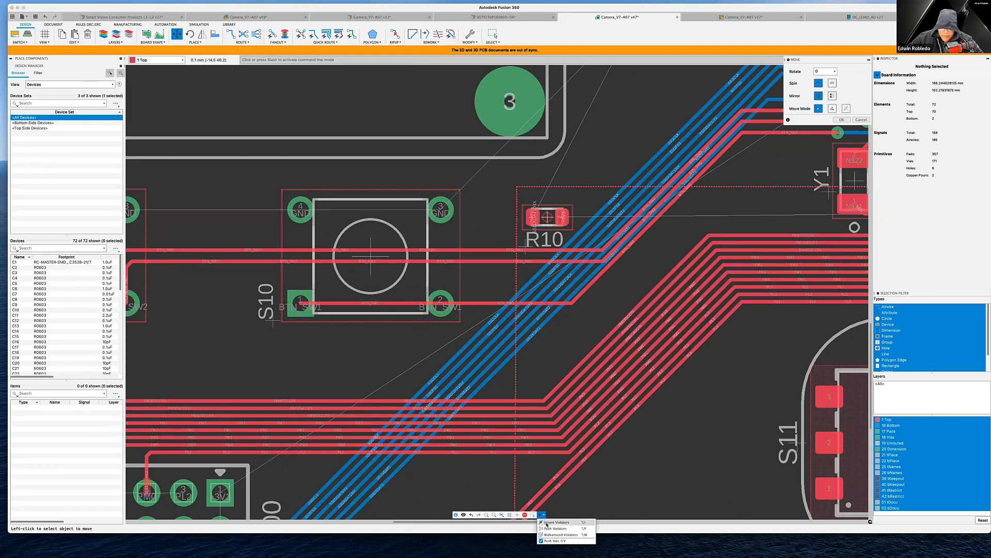
left_click(549, 534)
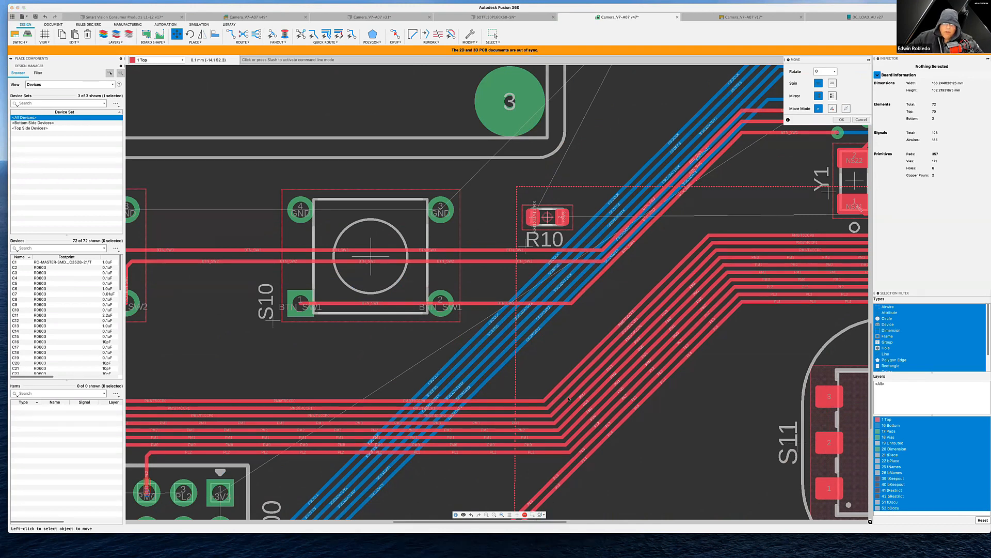
Step: Manually route the GND airwire on the Top layer from pad 3 of switch S8 to pad 4 of S9
middle_click_drag(485, 278, 827, 183)
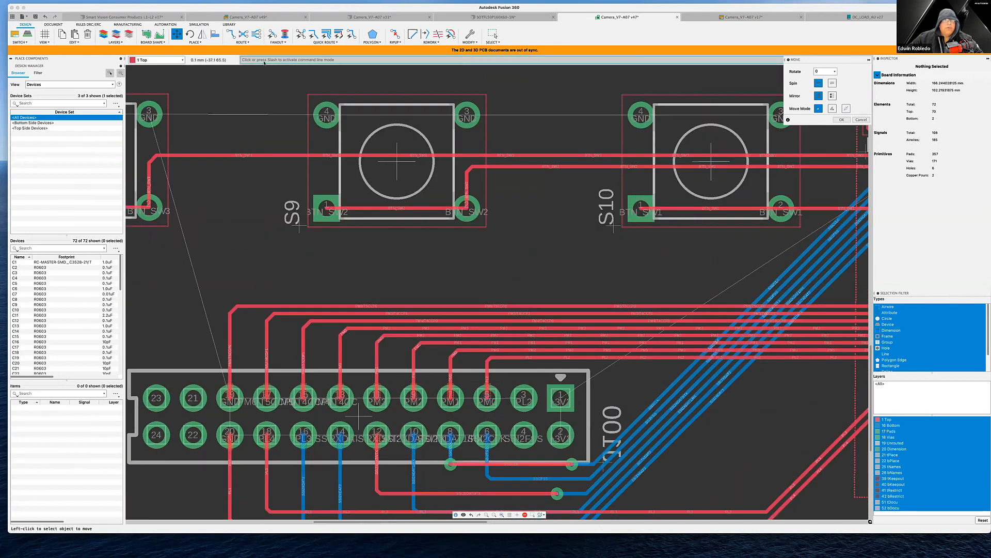
left_click(233, 35)
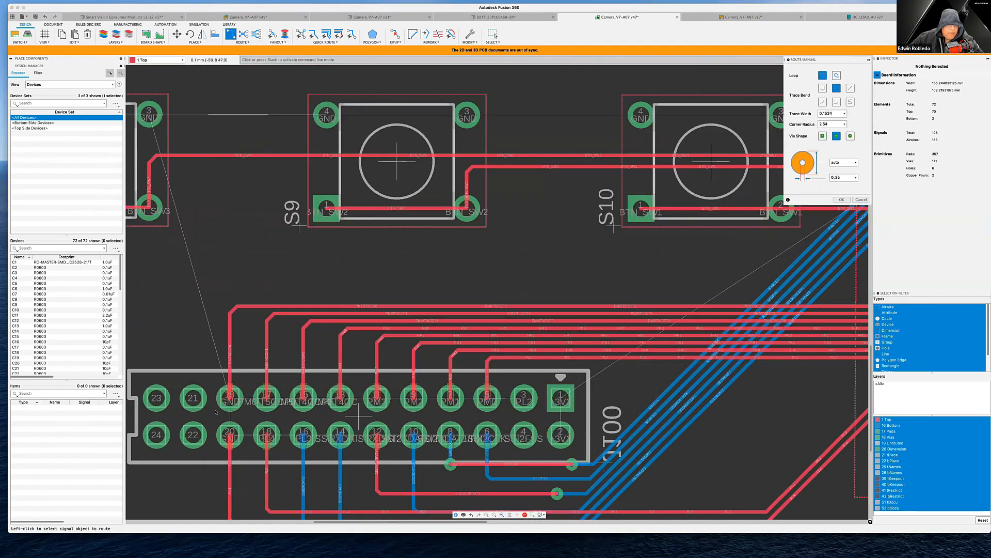
middle_click_drag(232, 423, 324, 428)
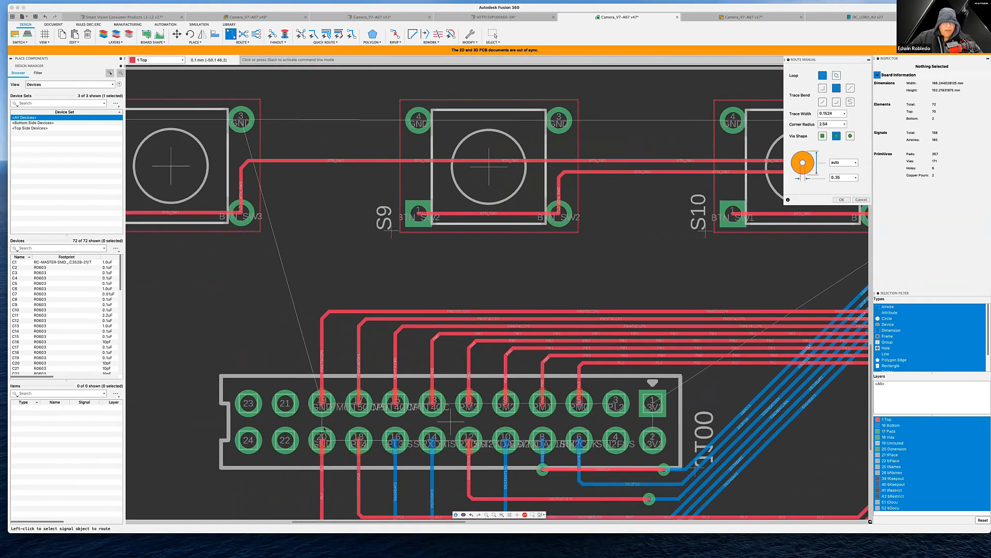
left_click(241, 122)
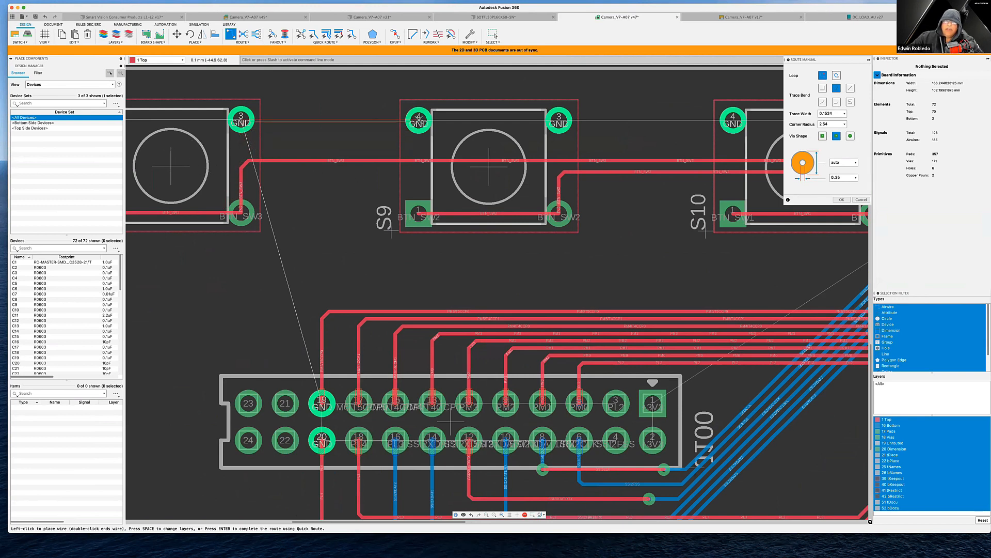
left_click(418, 122)
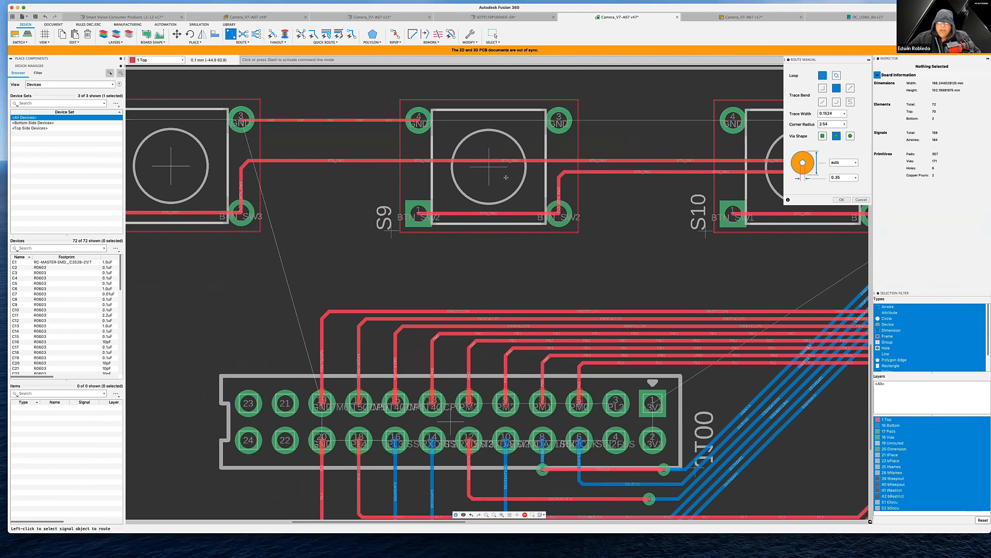
Step: Drag resistor R10 toward the BTN and SSI2 traces, then place it just above the dashed restrict outline near switch S10
middle_click_drag(524, 238, 411, 254)
middle_click_drag(324, 227, 225, 164)
middle_click_drag(540, 186, 450, 231)
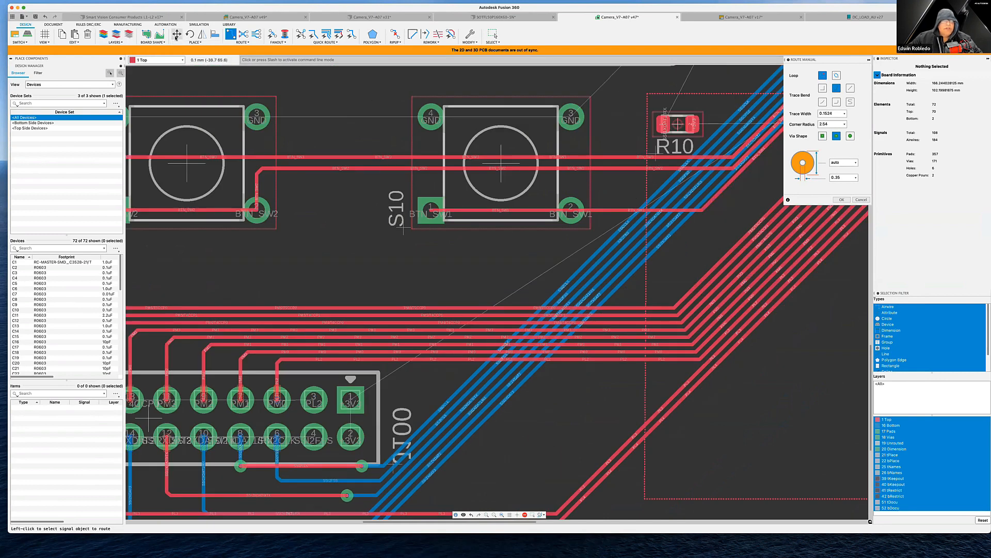
left_click(176, 34)
left_click(675, 125)
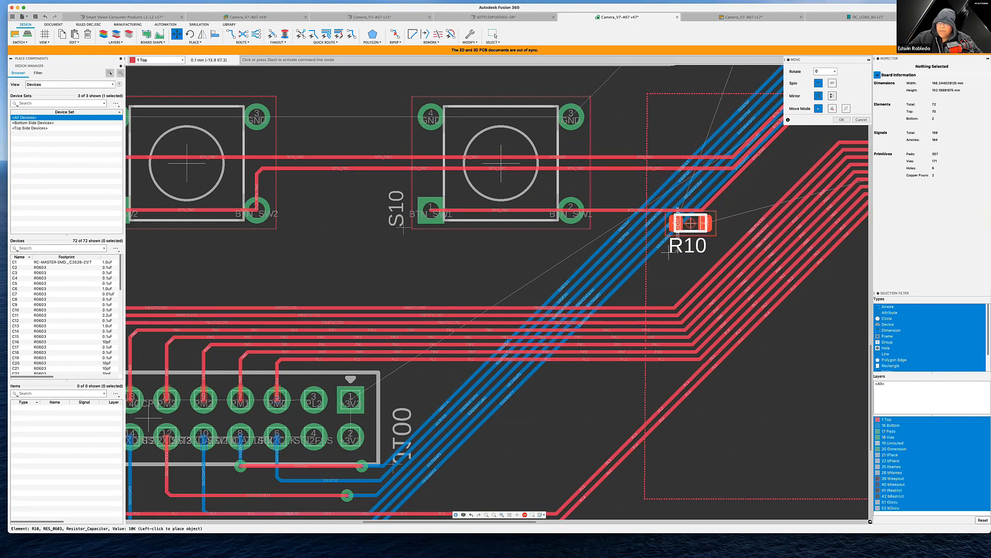
scroll(691, 223, "up", 5)
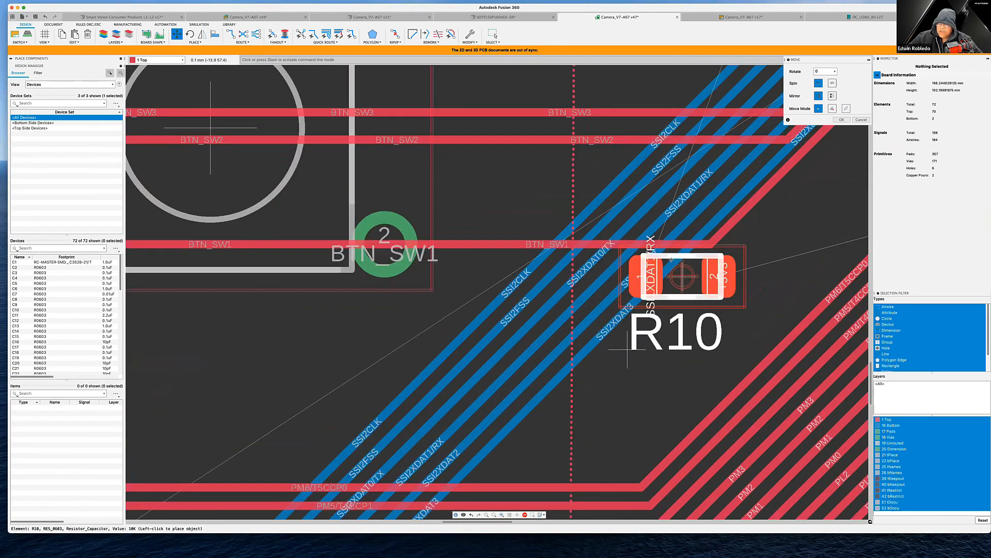
scroll(628, 350, "up", 2)
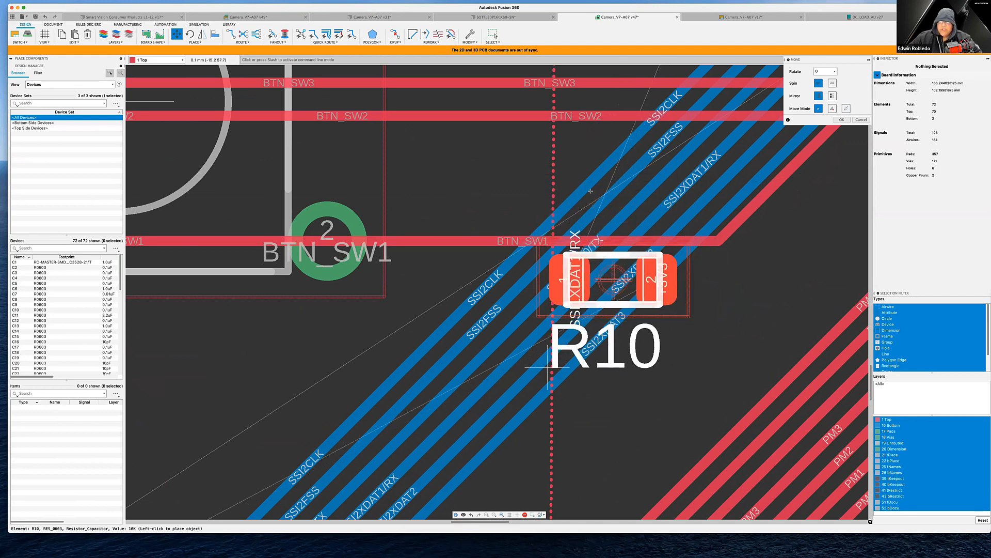
scroll(535, 275, "up", 5)
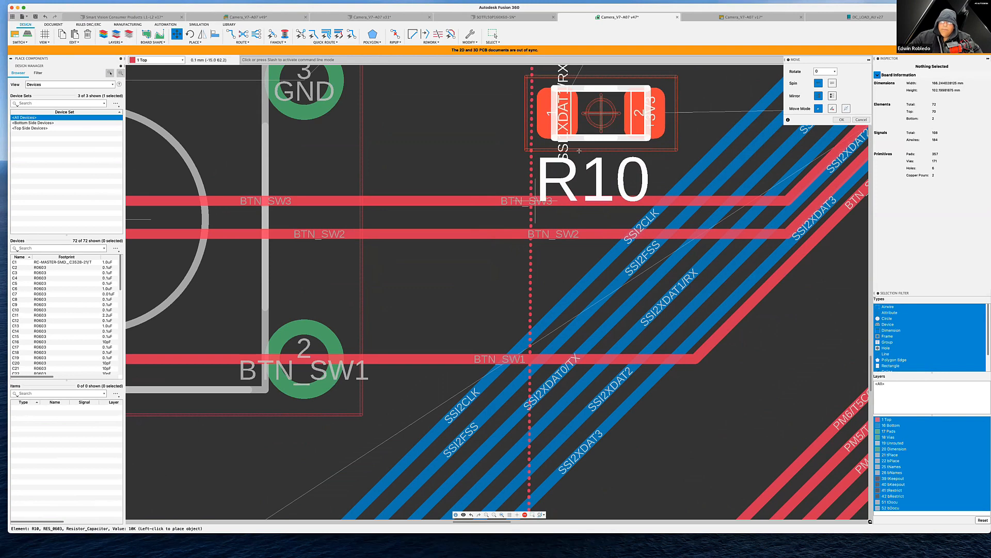
scroll(589, 112, "up", 5)
scroll(497, 303, "down", 3)
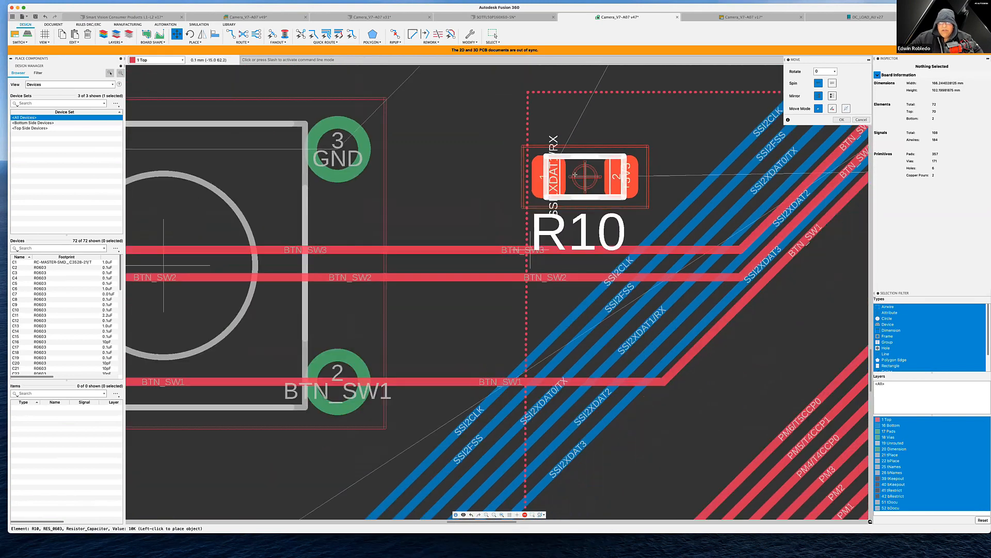
scroll(575, 175, "down", 3)
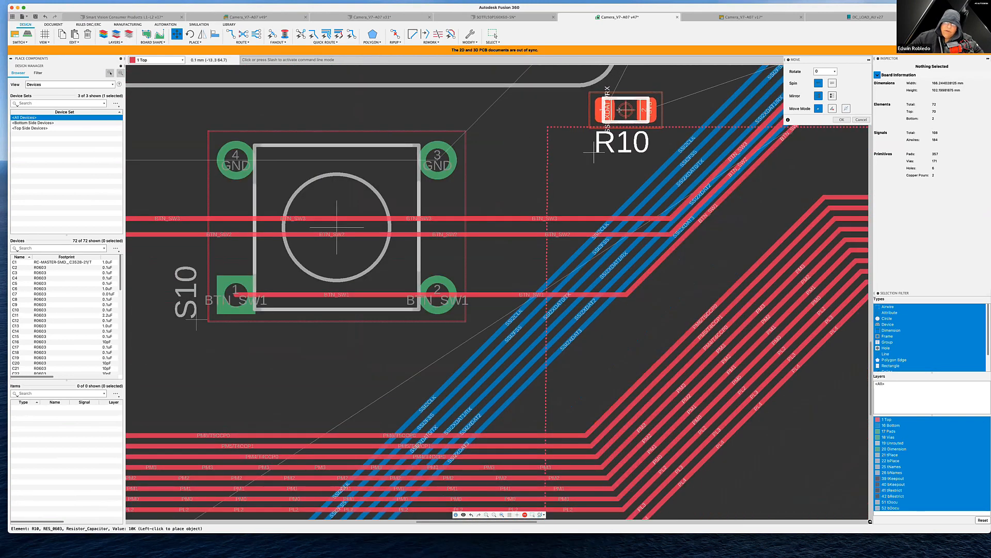
left_click(619, 110)
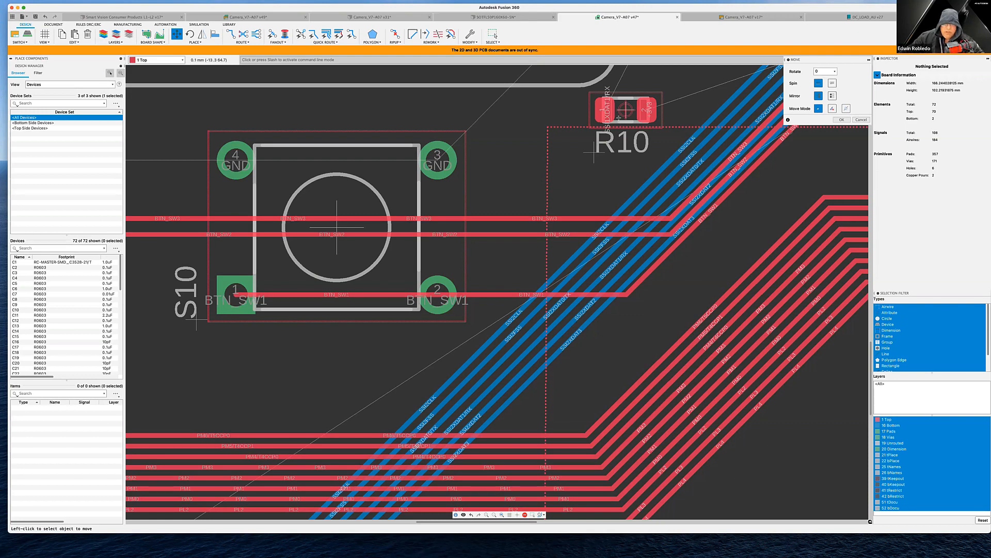
Step: Switch the obstacle handling to Push Violators
scroll(578, 296, "down", 3)
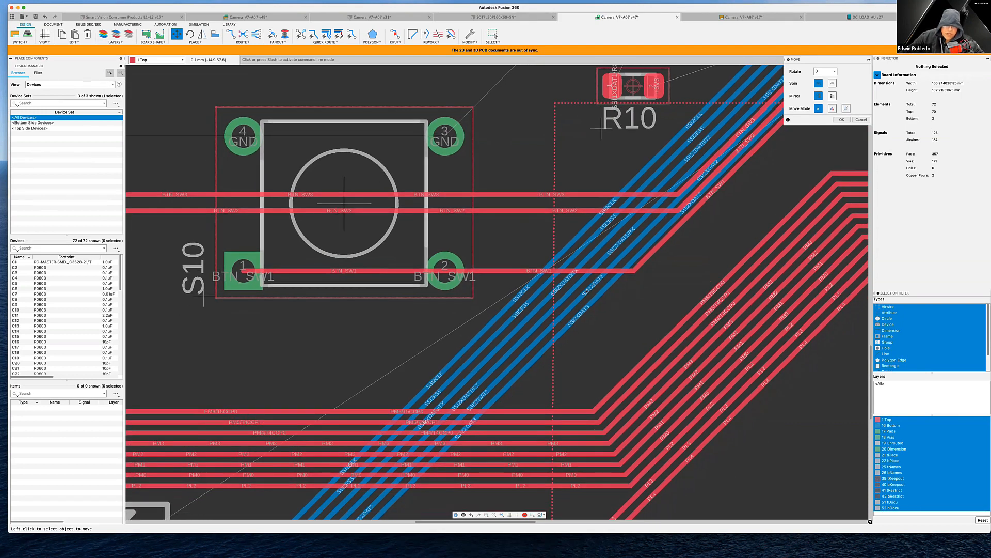
scroll(613, 243, "down", 5)
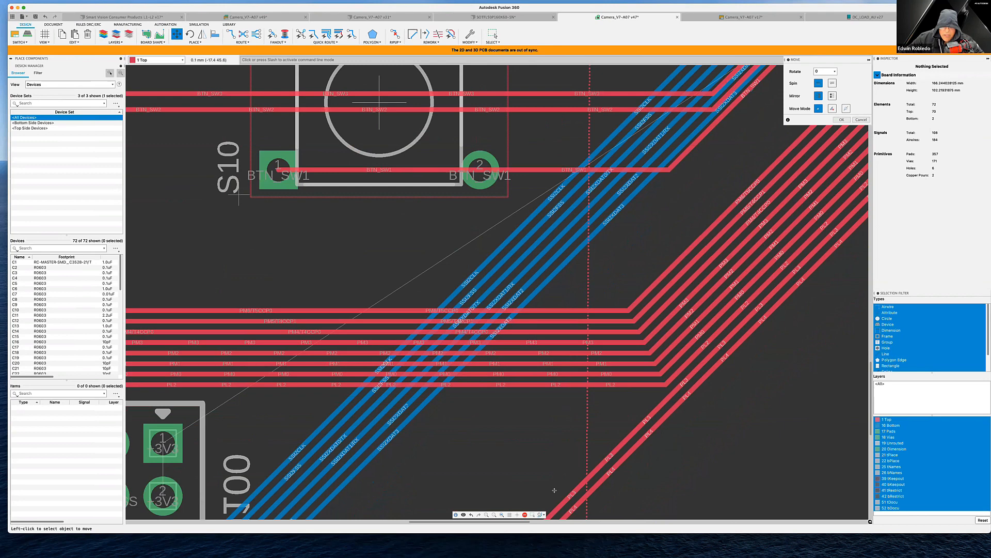
left_click(544, 516)
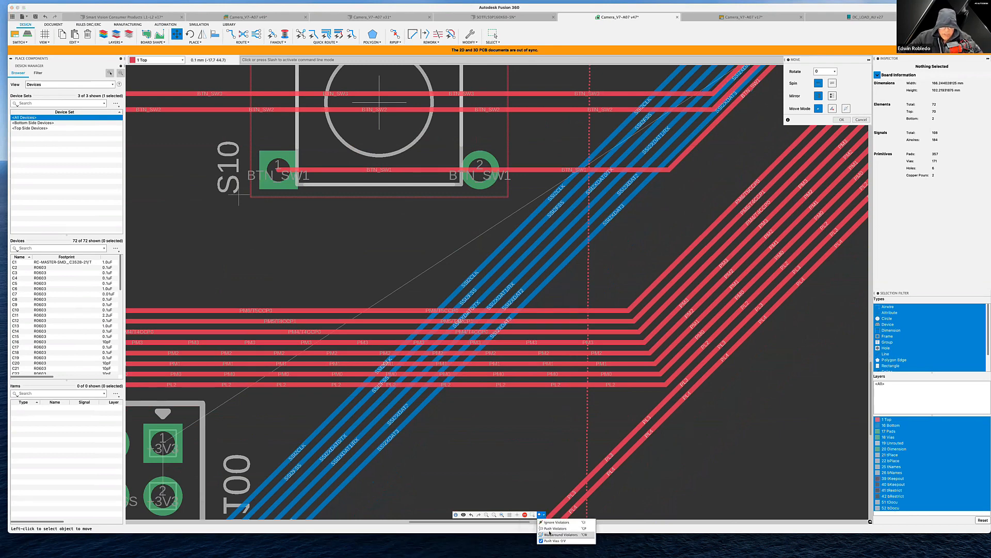
left_click(550, 534)
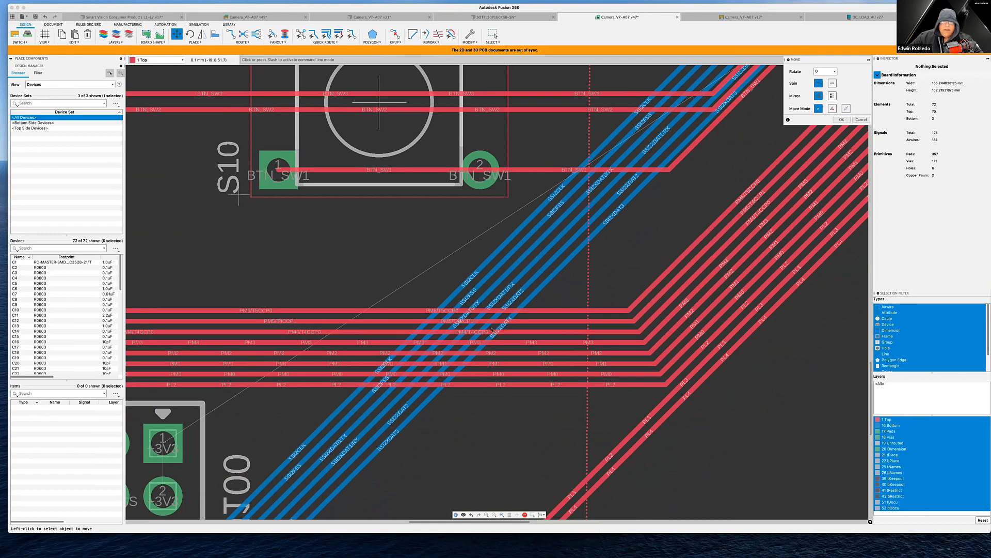
Step: Try to manually route the +3V3 airwire on the Top layer from the pin header, pushing the PL and PM traces aside
middle_click_drag(211, 431, 296, 377)
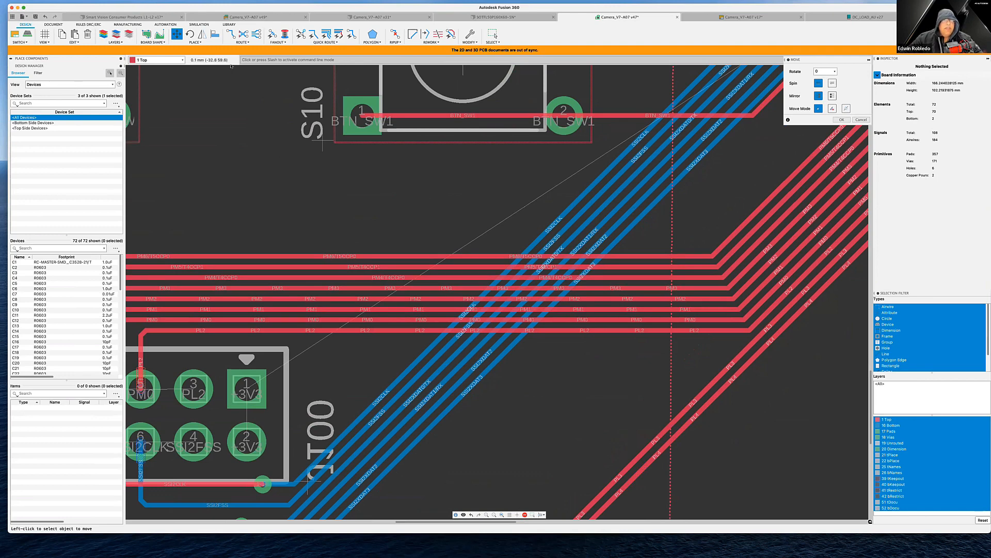
left_click(233, 35)
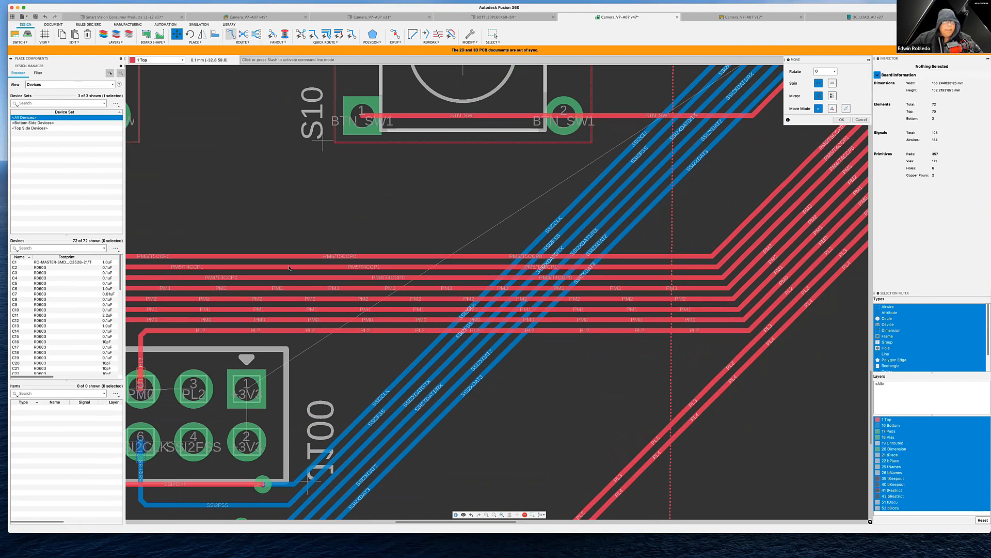
left_click(267, 377)
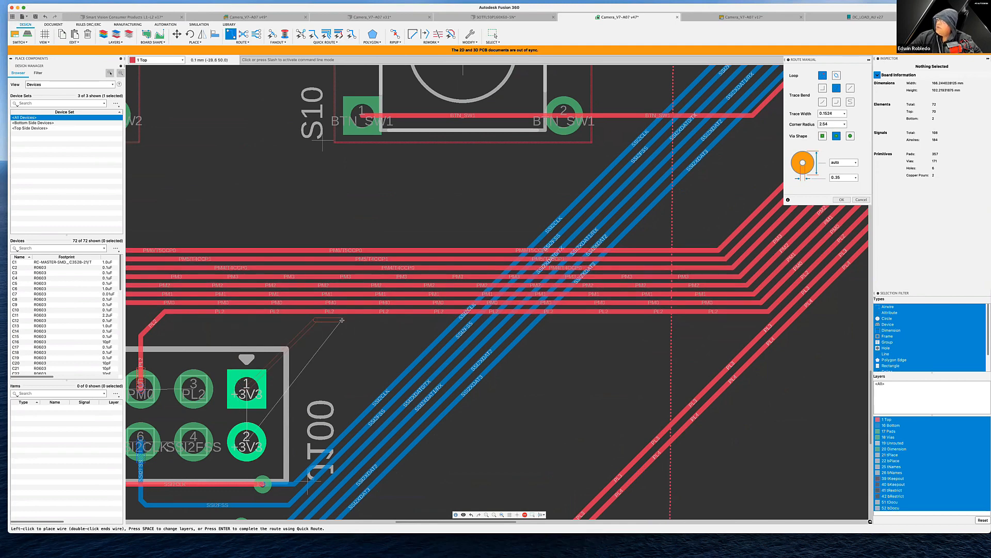
key("Escape")
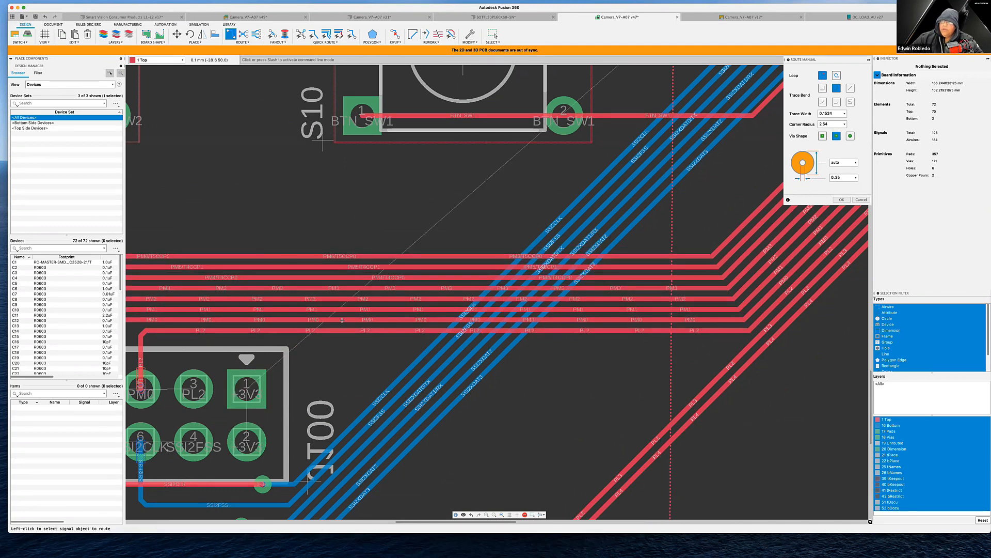
Step: Move resistor R10 across the diagonal trace bundles and place it between the display's mounting hole 3 and the blue SSI2 traces
scroll(351, 326, "down", 6)
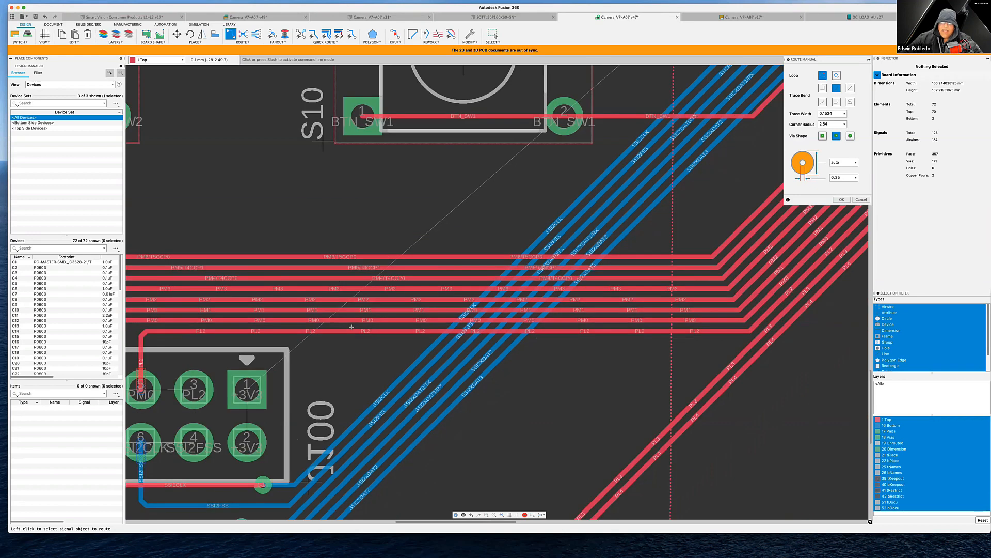
scroll(362, 258, "left", 3)
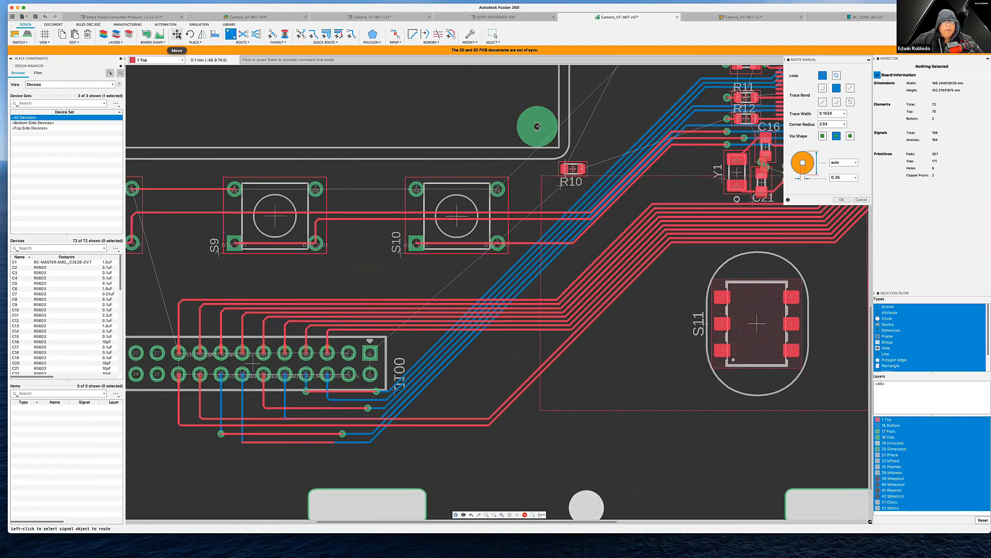
left_click(176, 34)
left_click(572, 169)
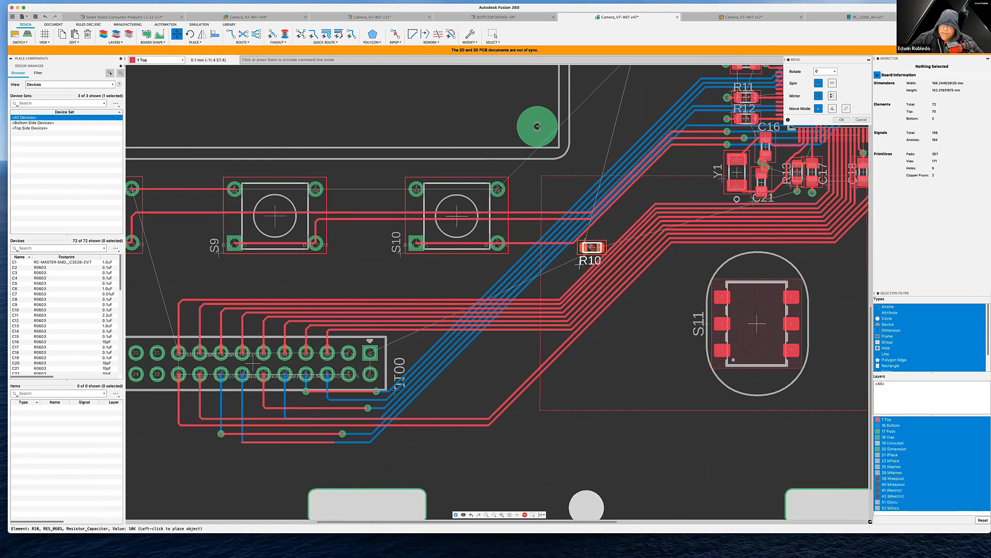
scroll(579, 264, "up", 2)
scroll(577, 267, "up", 5)
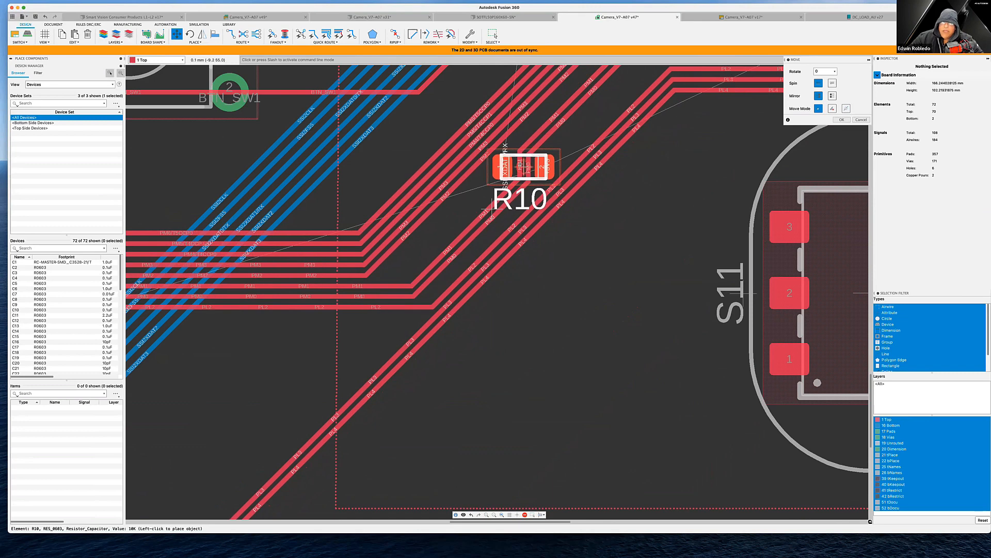
middle_click_drag(520, 165, 641, 391)
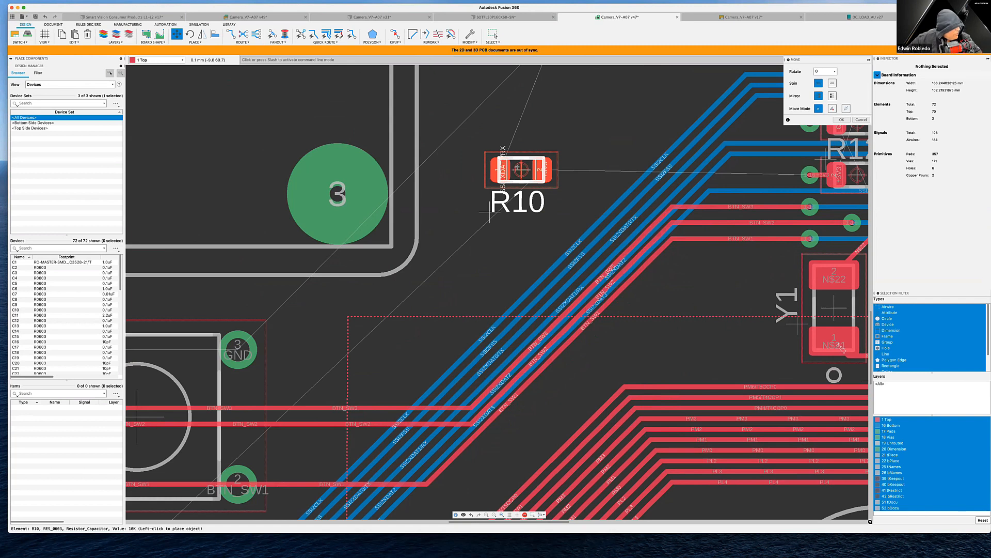
left_click(518, 168)
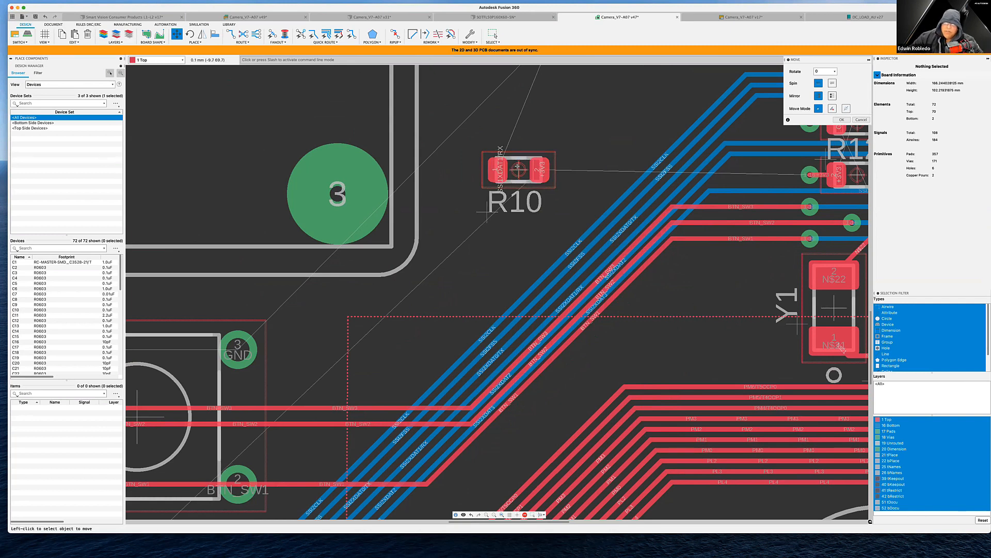
Step: Show the entire board in the view and finish the Move command
scroll(510, 181, "up", 3)
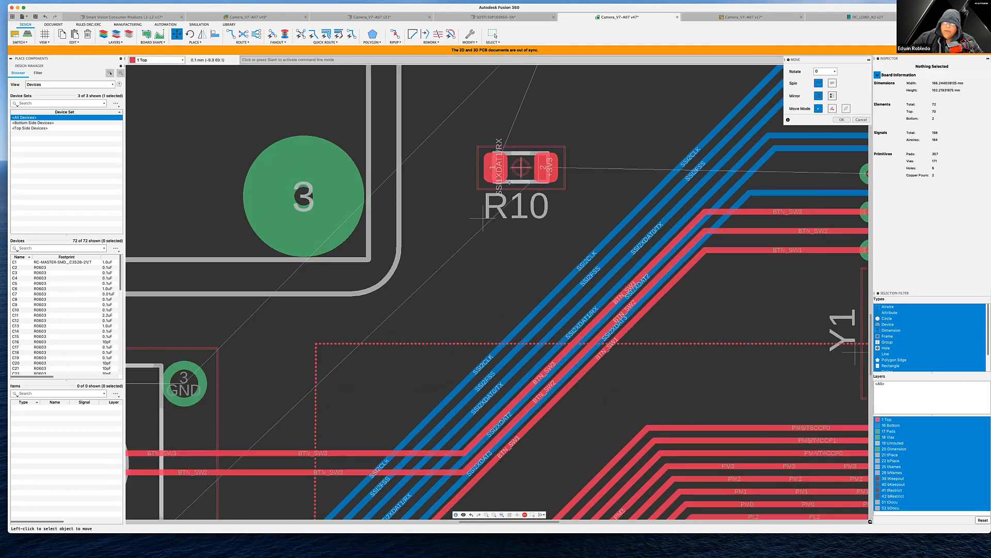
scroll(509, 182, "down", 6)
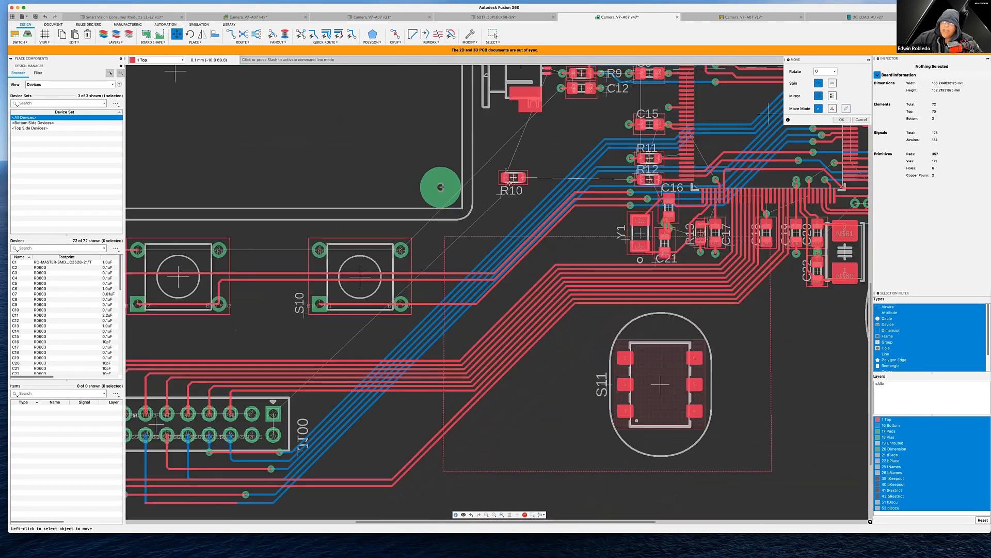
scroll(509, 182, "down", 5)
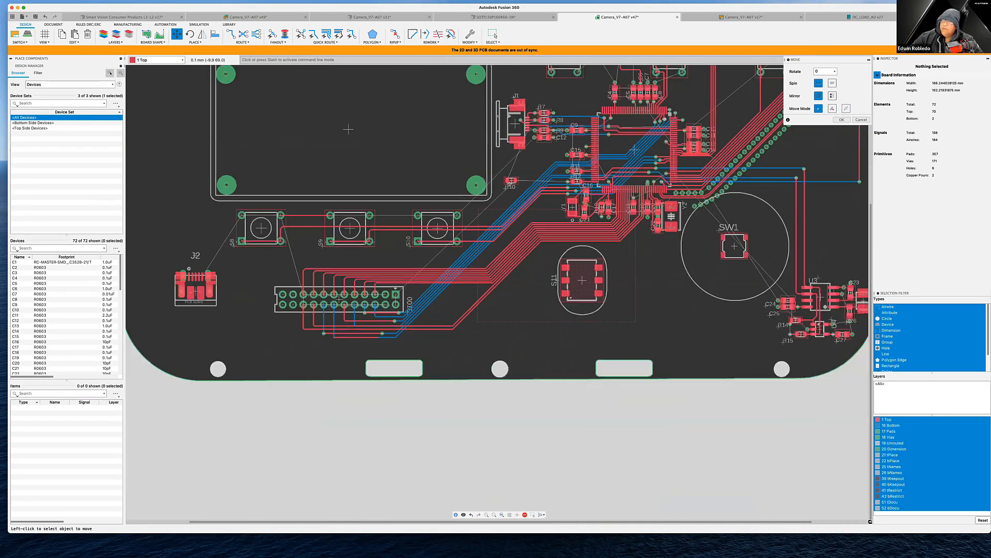
middle_click_drag(511, 242, 467, 326)
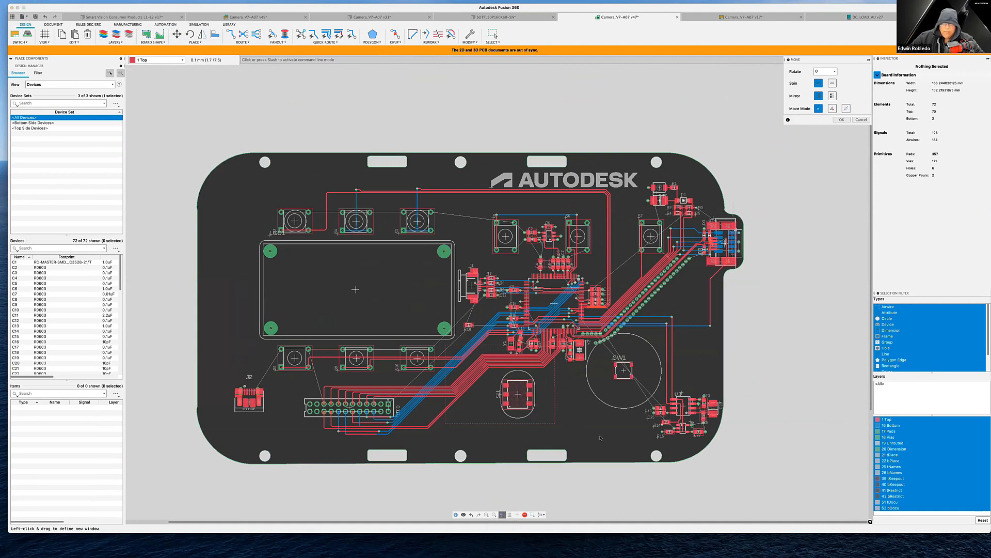
left_click(486, 514)
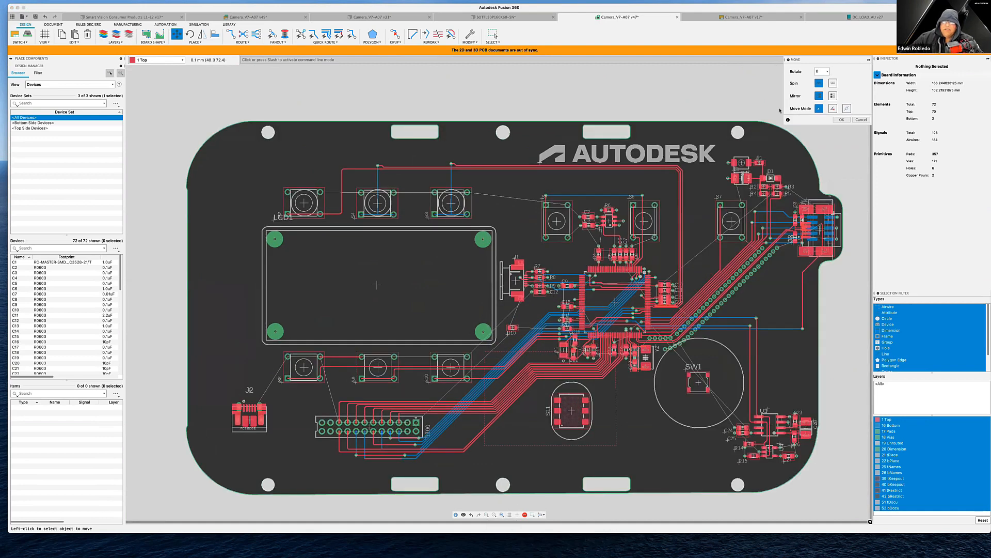
left_click(841, 119)
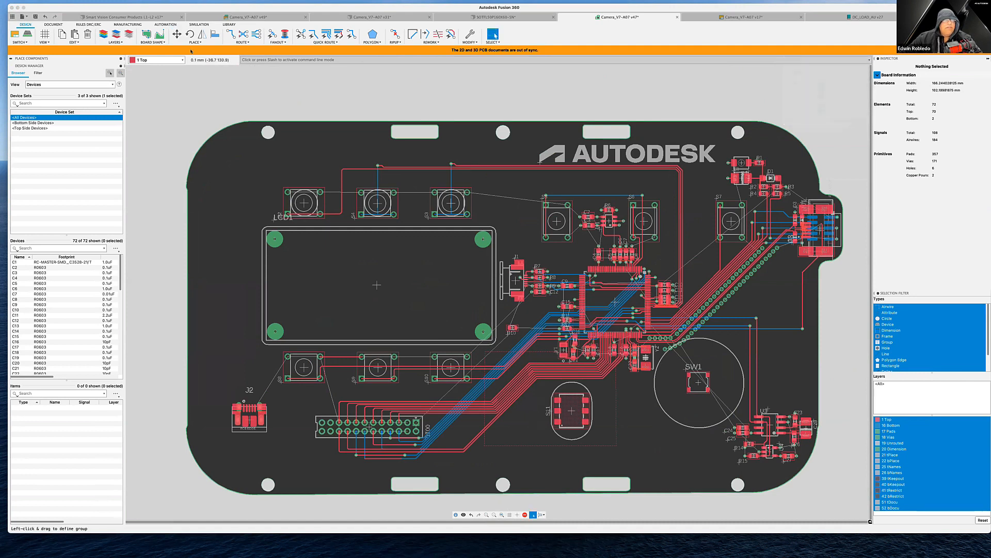
Step: Open the ODB++ output export for the board, review its name, type and location settings, and close it without saving
left_click(128, 24)
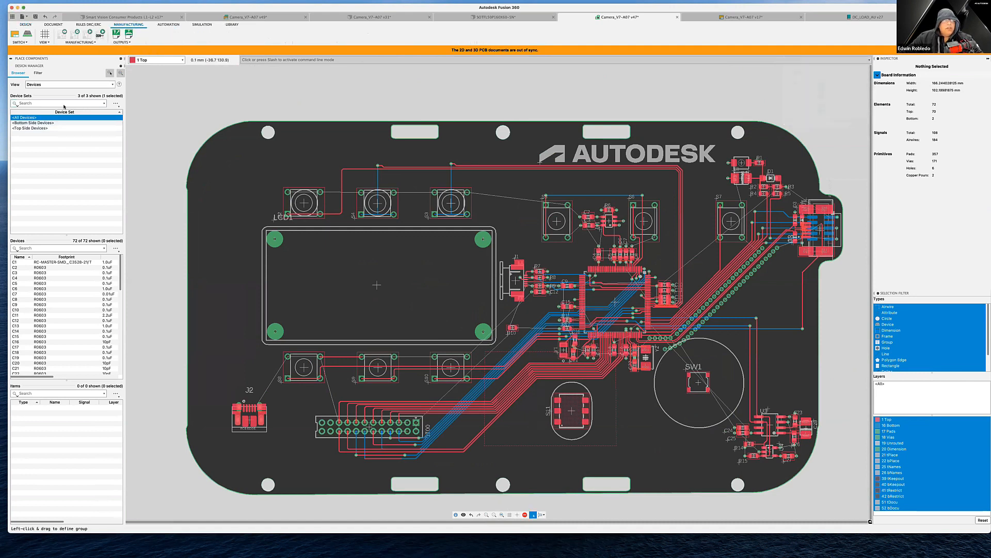
left_click(100, 35)
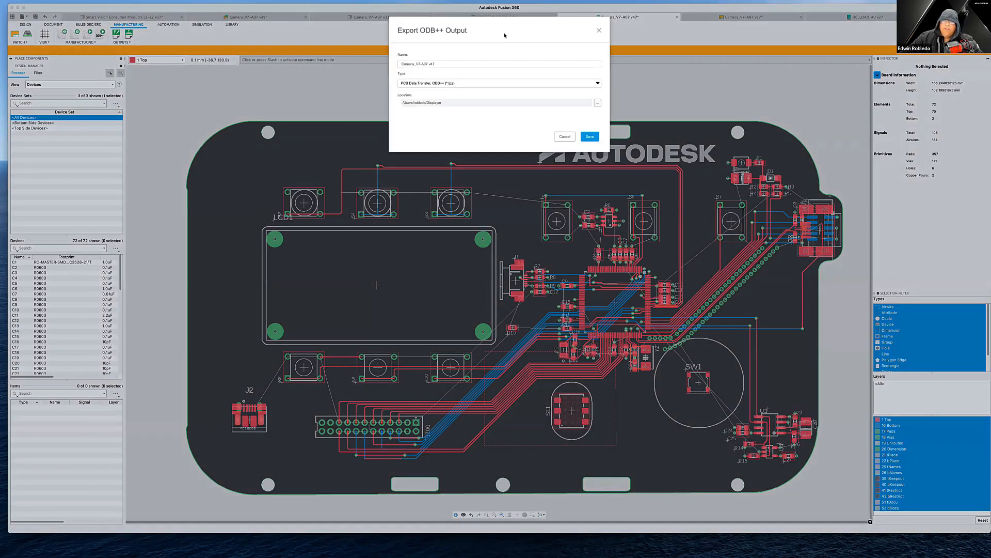
left_click_drag(508, 25, 467, 82)
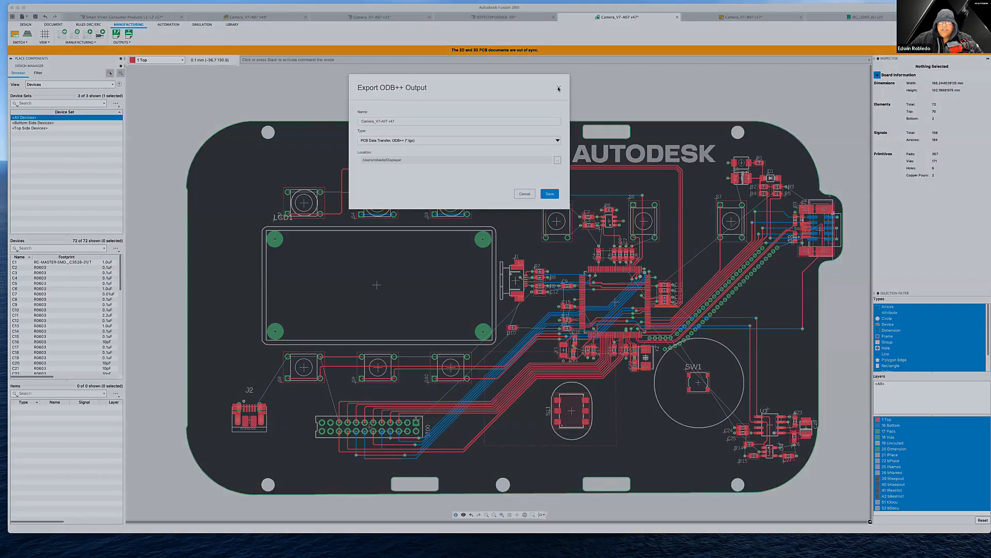
left_click(558, 89)
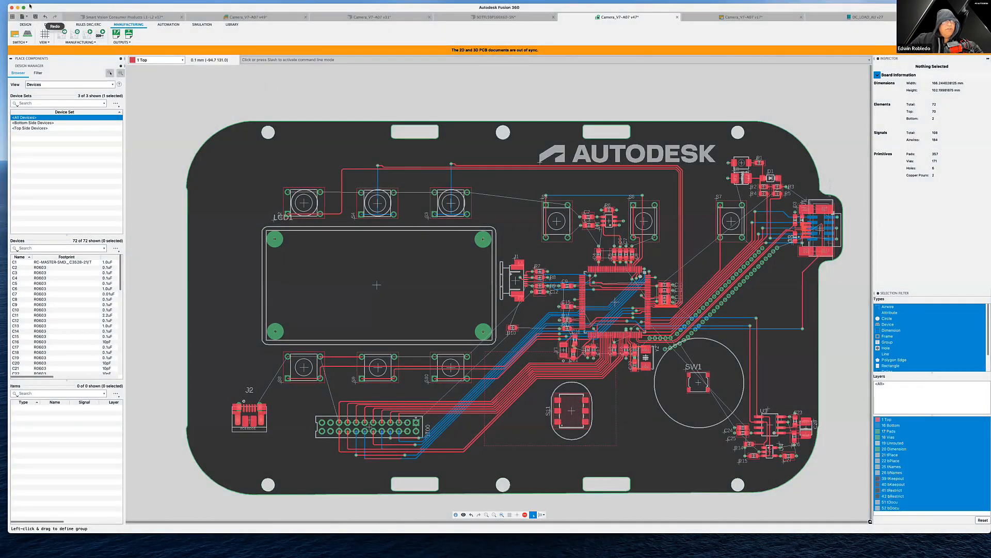
Step: Open the CAM Processor using the last saved PCB design and move its window higher over the board
left_click(75, 35)
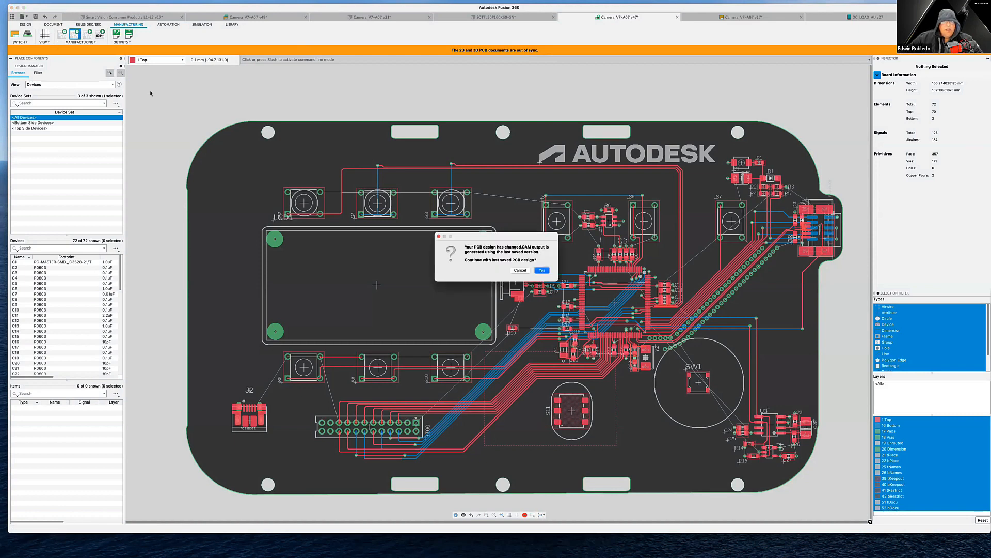
left_click(541, 271)
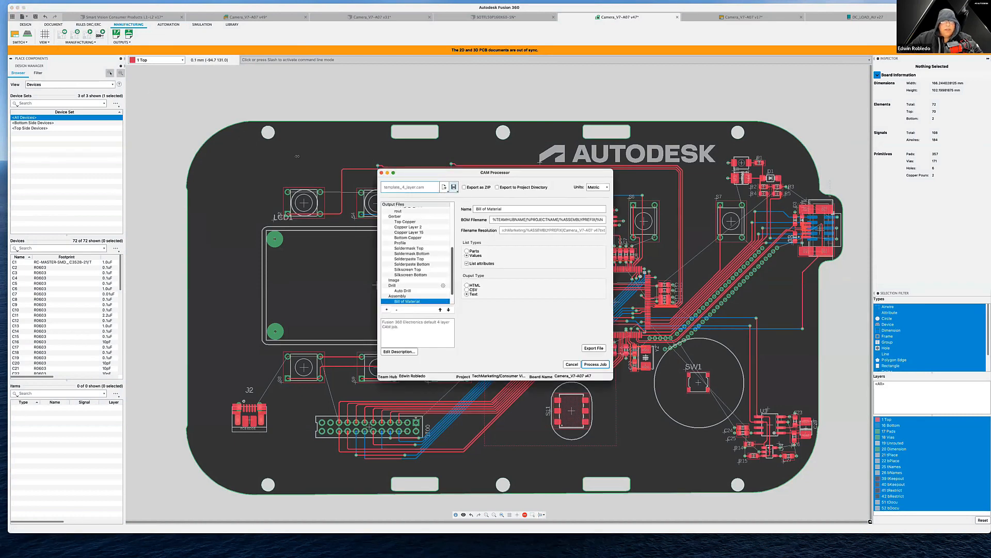
left_click_drag(461, 172, 395, 55)
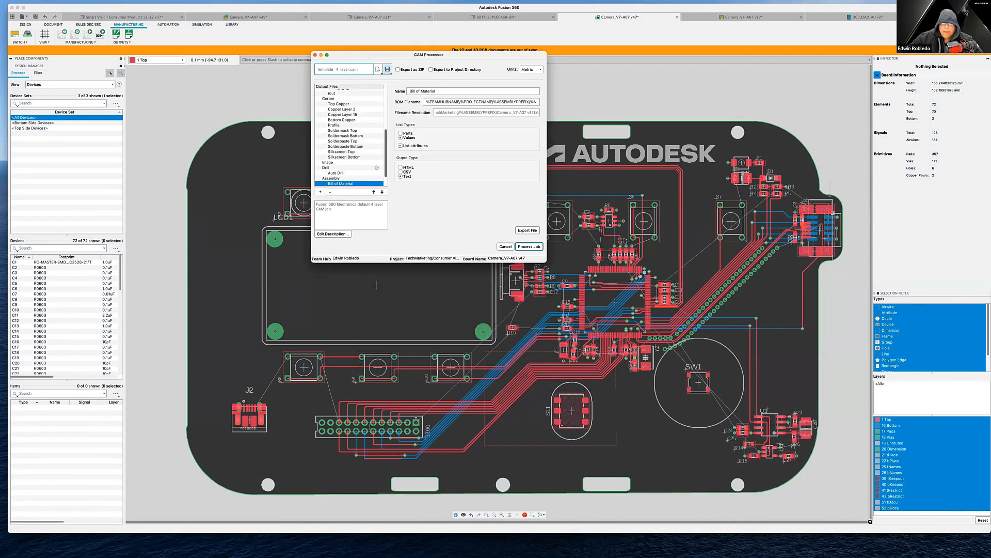
Step: Enlarge the CAM Processor window and preview the top component and top solder paste layers of the ODB++ output
left_click_drag(545, 262, 610, 423)
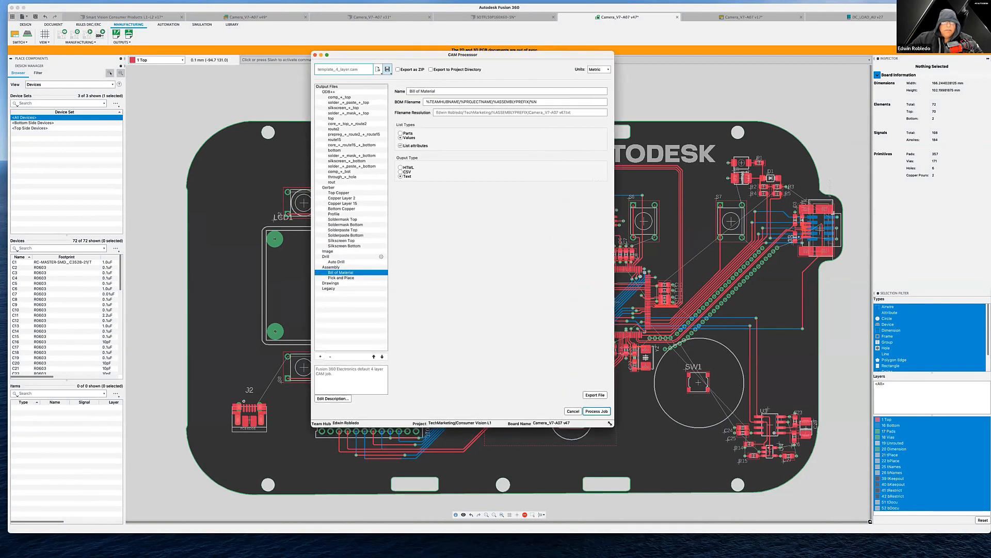
left_click(339, 98)
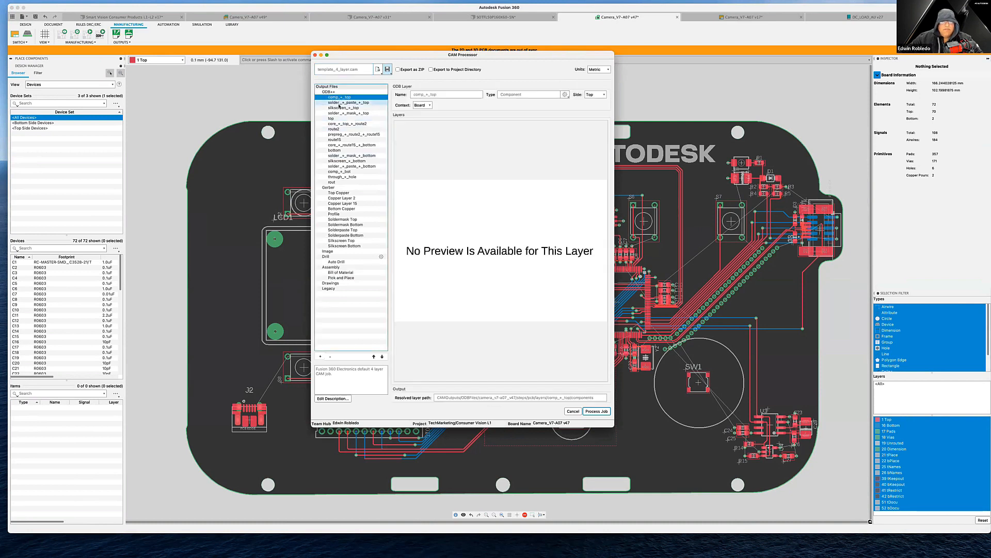
left_click(339, 103)
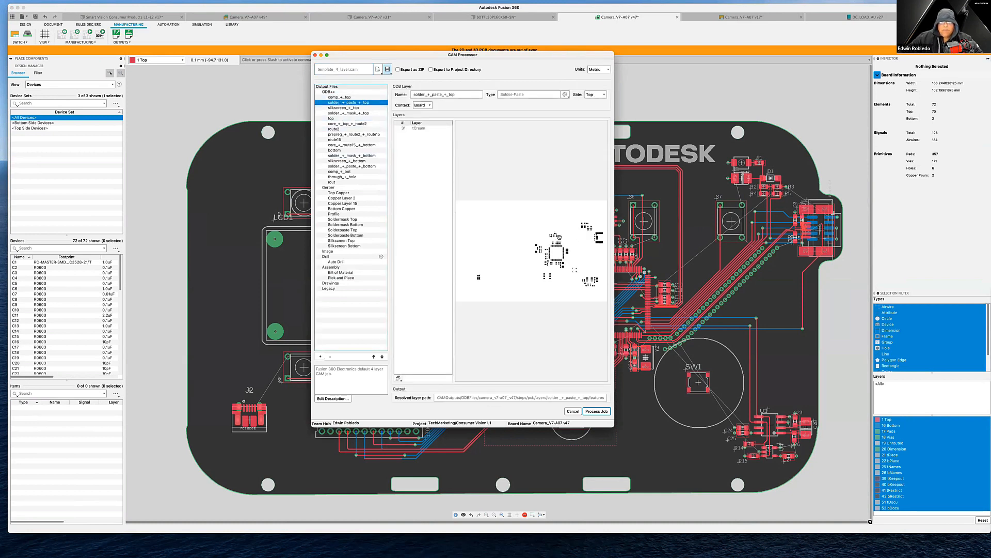
left_click(341, 198)
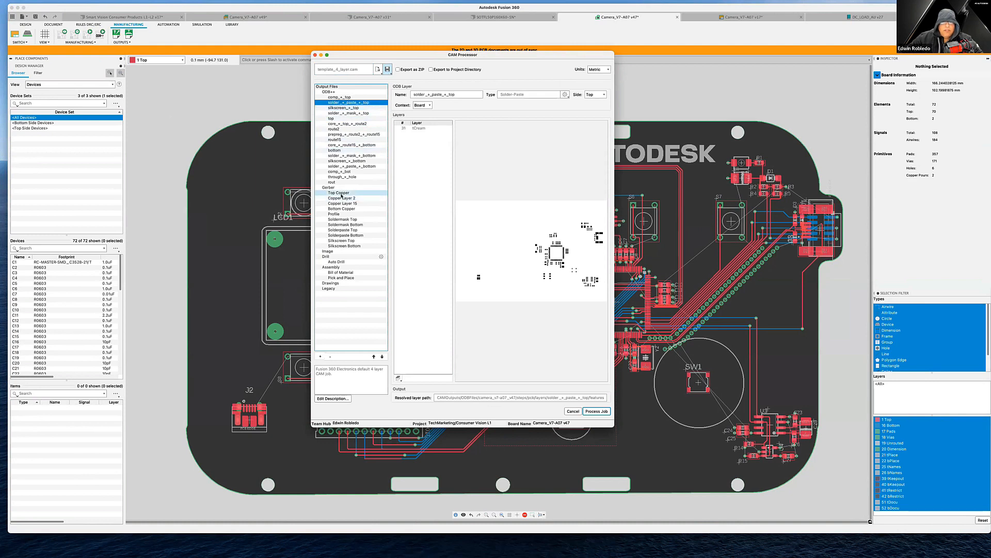
Step: Copy the Gerber configuration into the Image outputs and preview the resulting Copper Layer 2 and Copper Layer 15 images
left_click(338, 252)
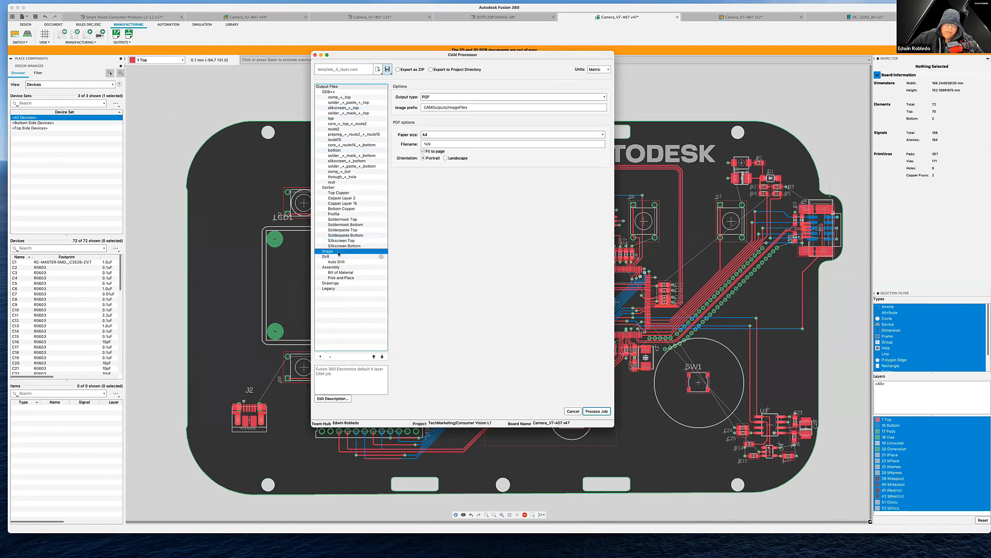
right_click(339, 254)
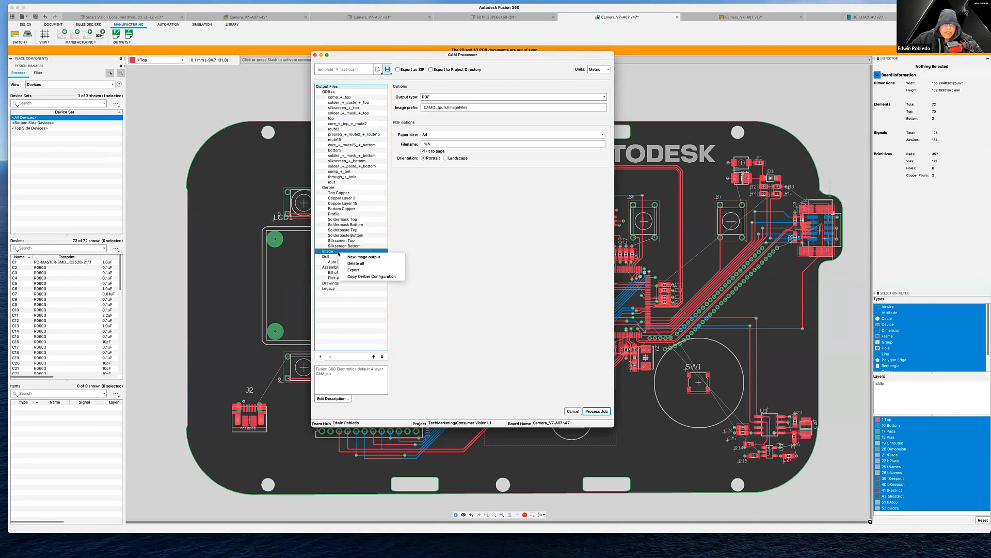
left_click(347, 277)
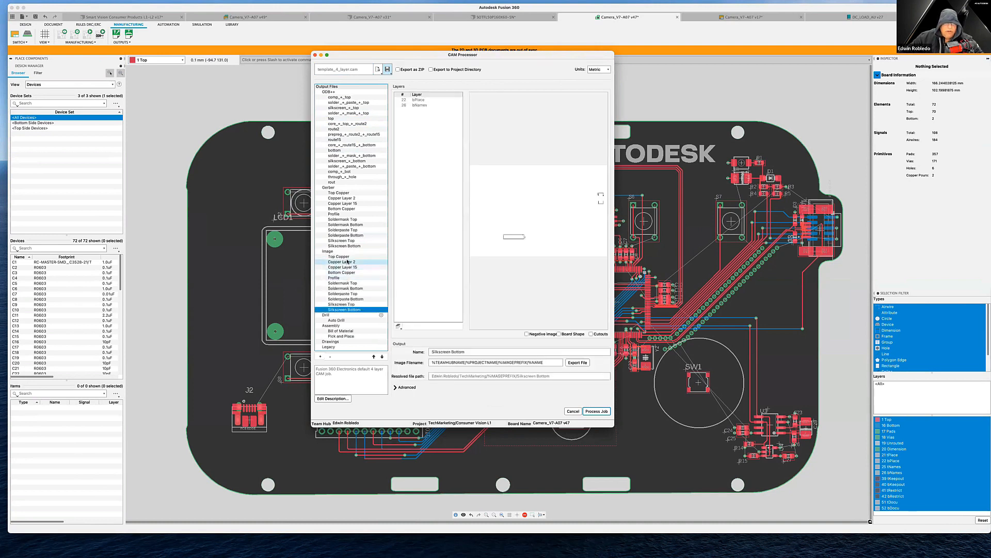
left_click(348, 257)
left_click(348, 262)
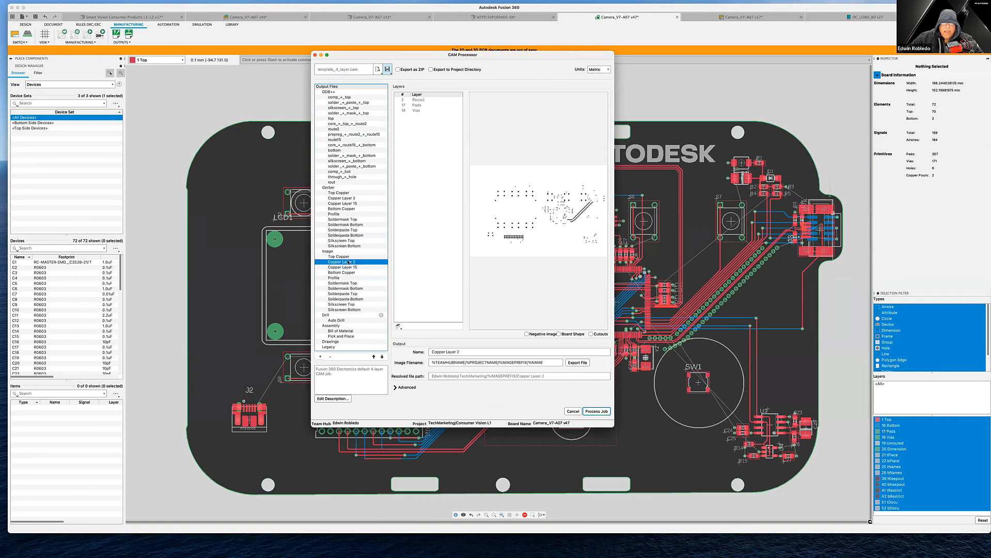
left_click(349, 267)
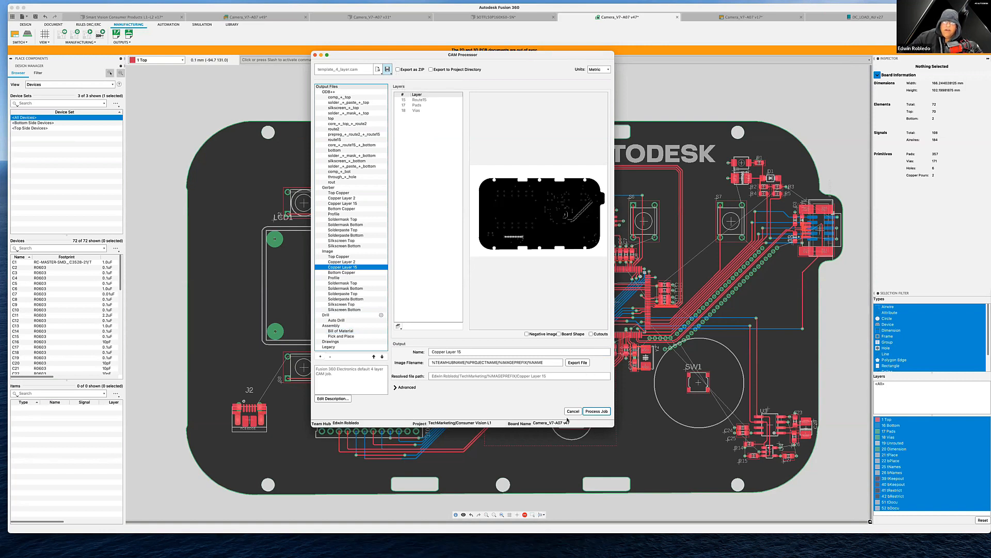
Step: Review the Top Copper preview and the Gerber and ODB++ output options, and close the CAM Processor discarding the changes
left_click(346, 193)
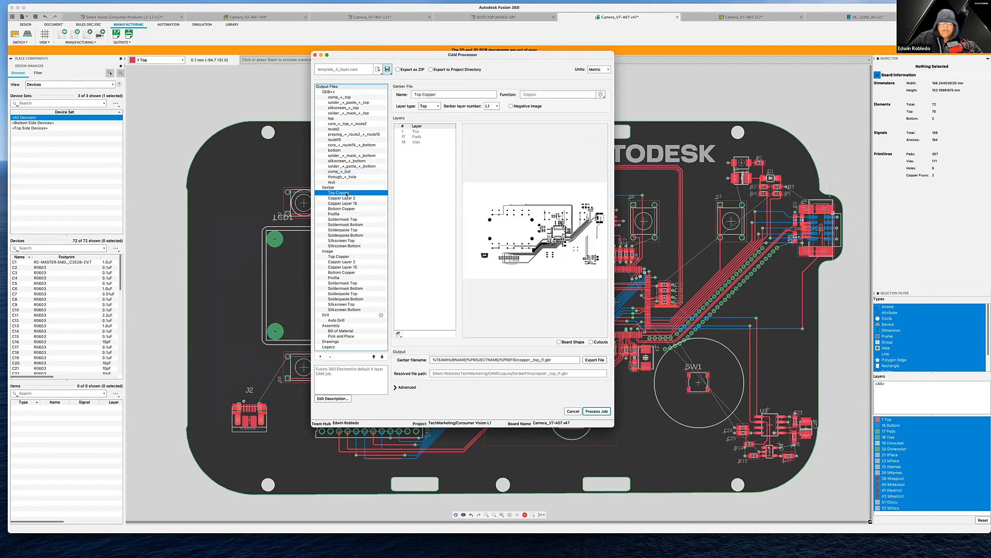
left_click(355, 187)
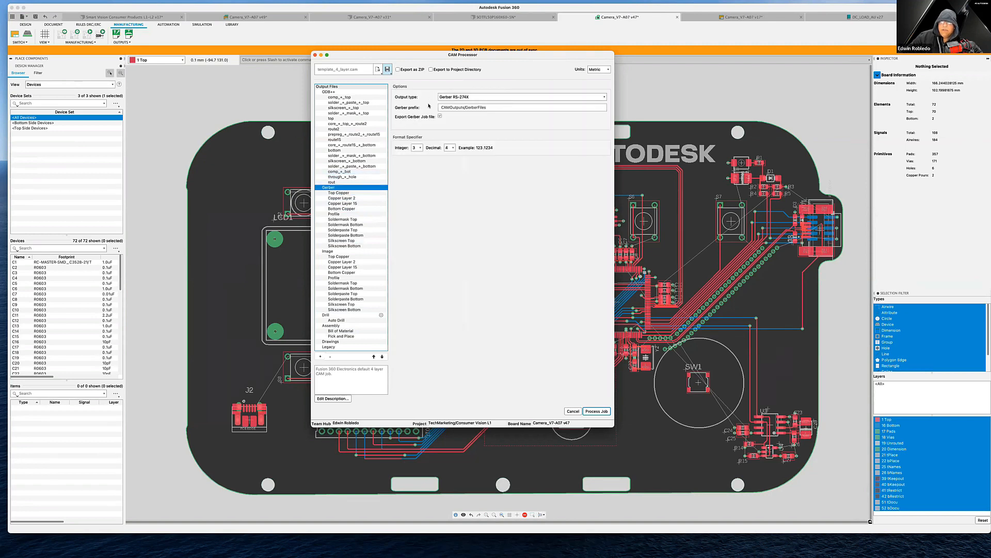
left_click(364, 93)
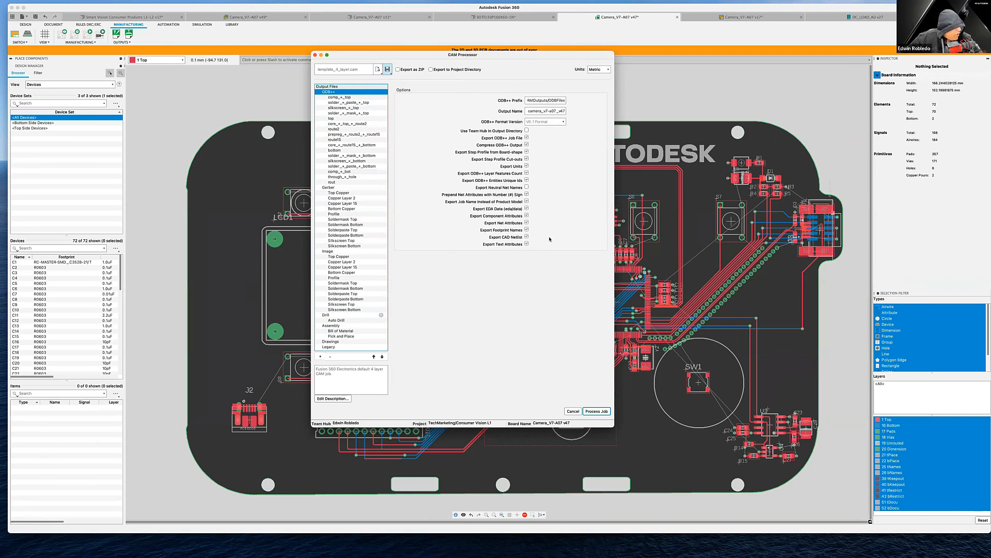
left_click(315, 55)
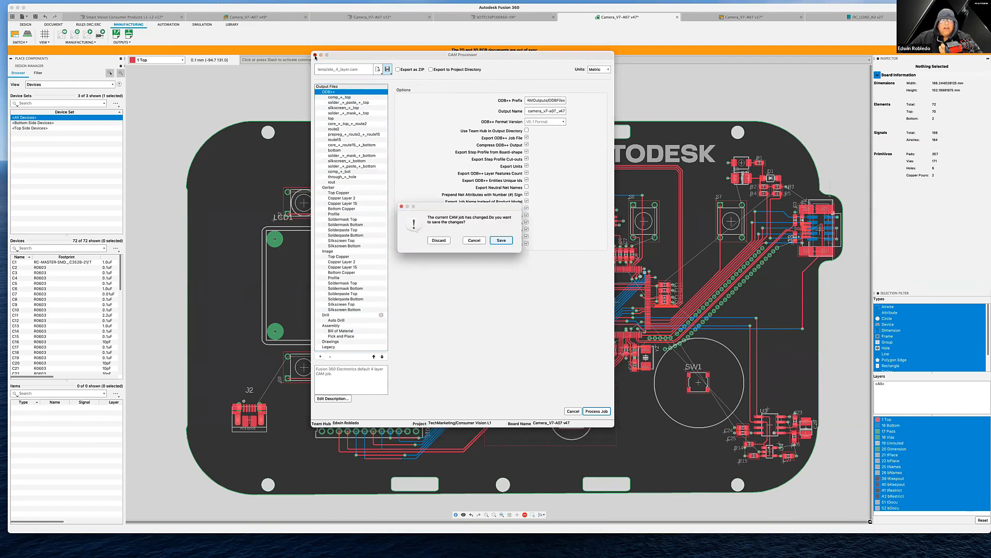
left_click(439, 240)
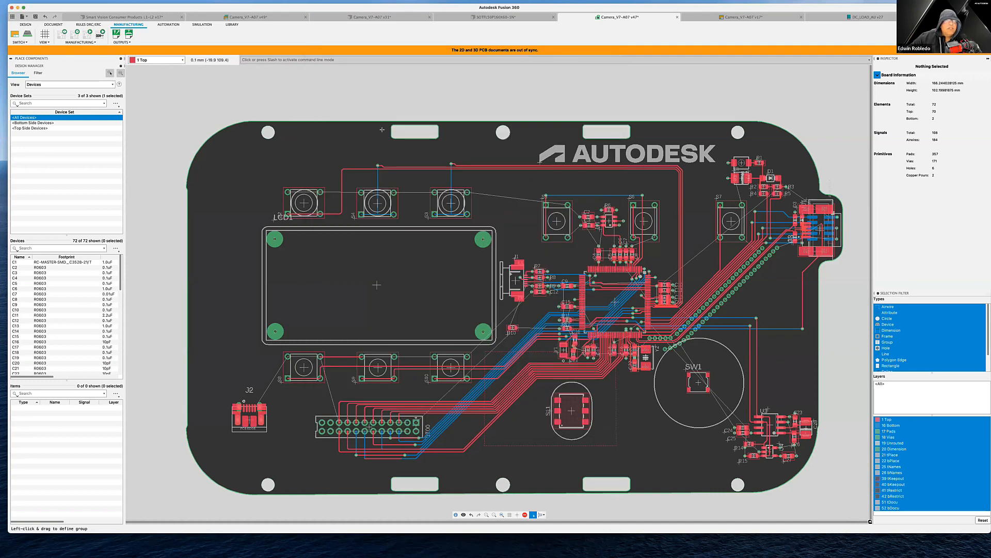
Step: Switch to the Smart Vision Consumer Products design, view the whole board inside the camera housing and finish the in-place edit
left_click(155, 18)
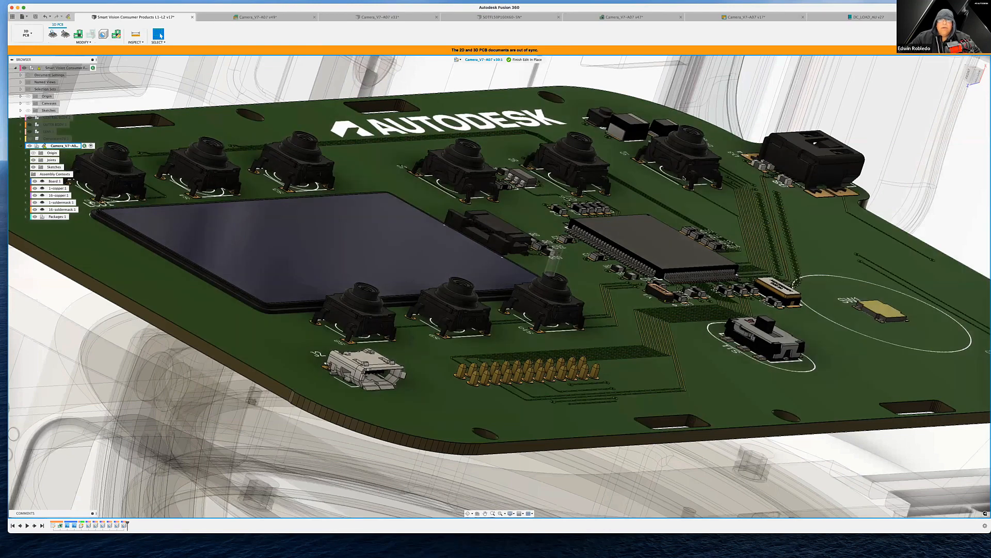
left_click(682, 177)
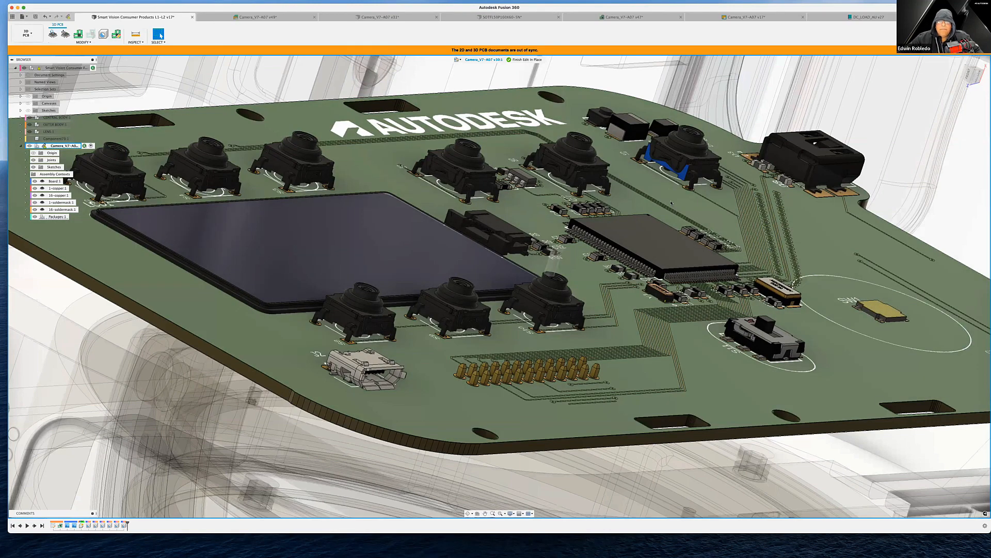
middle_click_drag(672, 203, 439, 147, "shift")
scroll(672, 203, "down", 4)
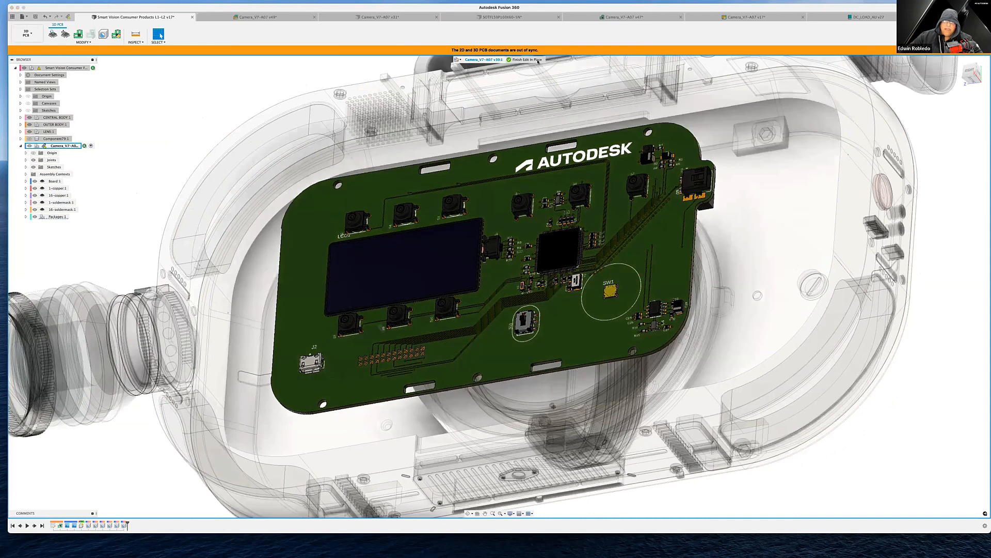
left_click(538, 60)
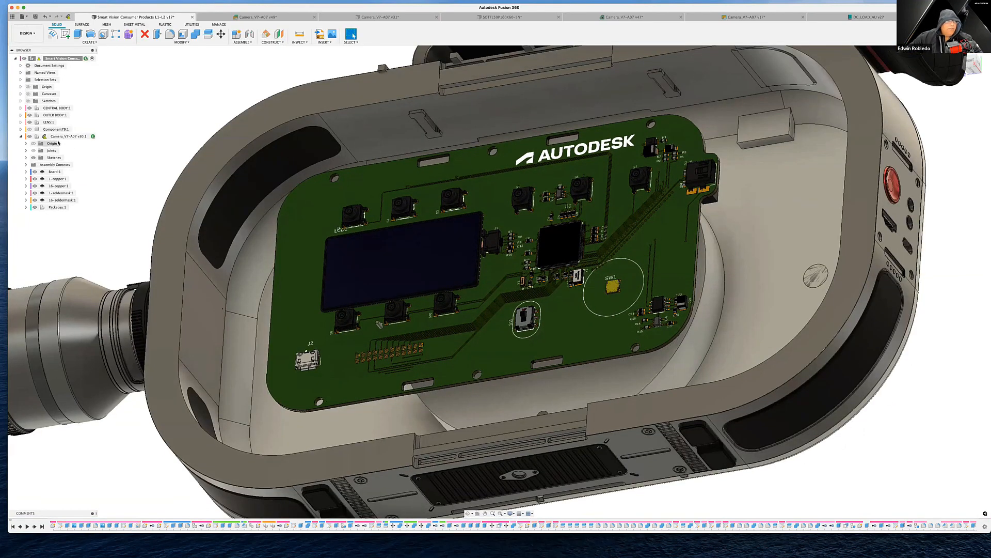
Step: Show the design's sketches and start an independent PCB from the main board profile and the display opening profile
left_click(27, 101)
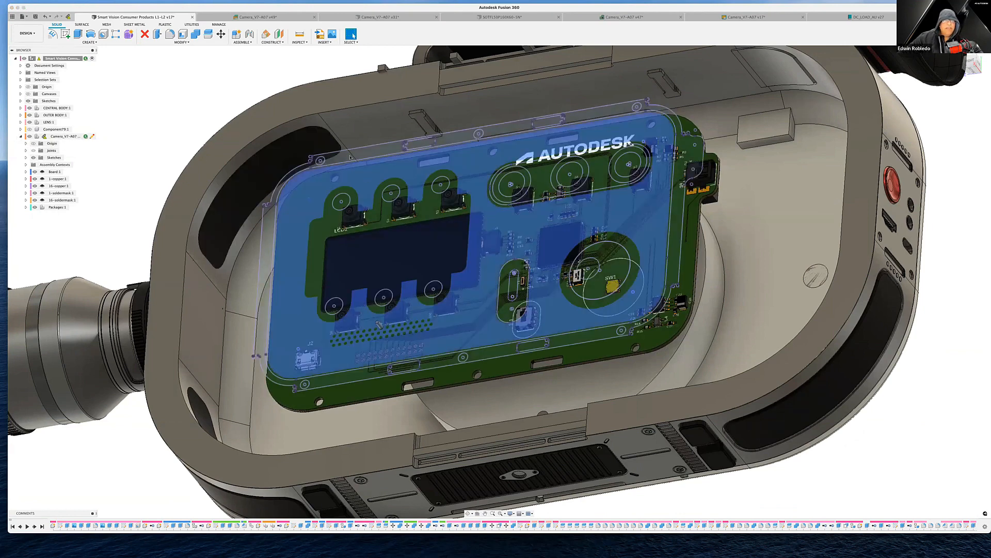
left_click(90, 42)
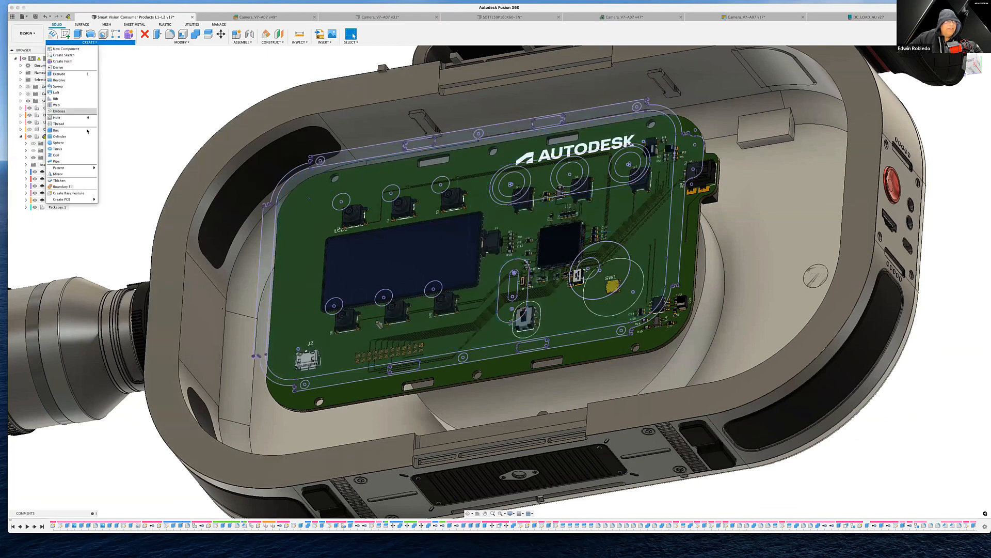
mouse_move(84, 200)
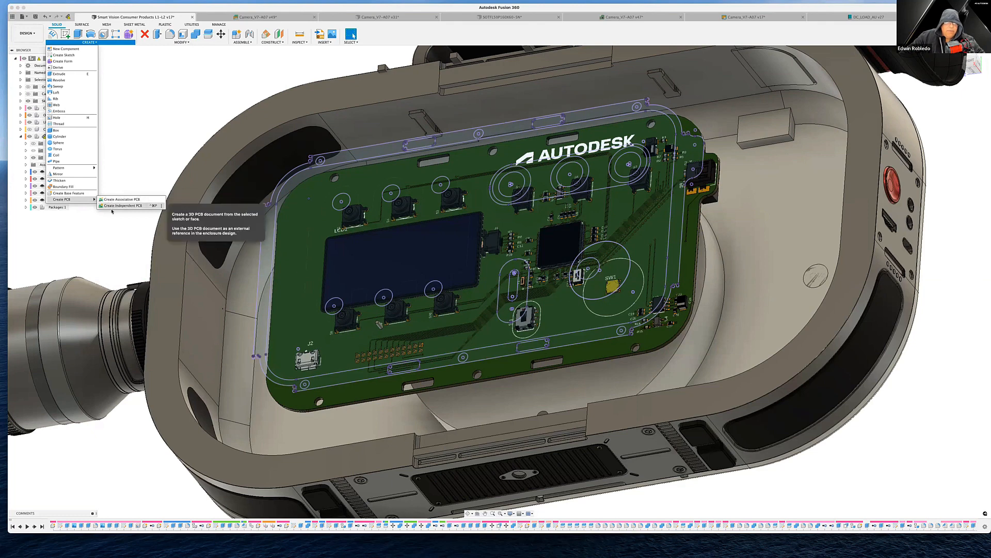
left_click(309, 185)
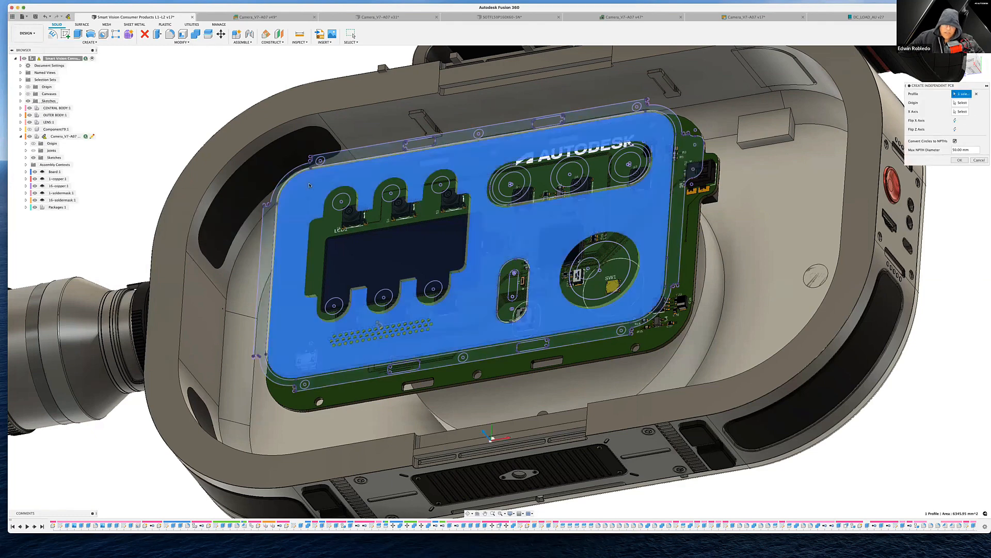
left_click(395, 236)
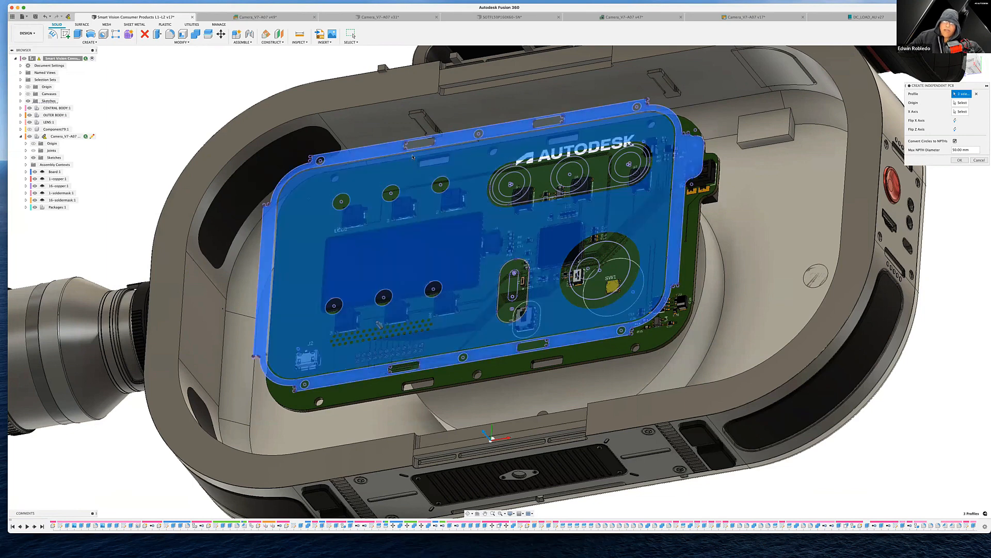
Step: Add the profiles around and between the three upper camera holes and around the vertical slot to the PCB selection
left_click(549, 192)
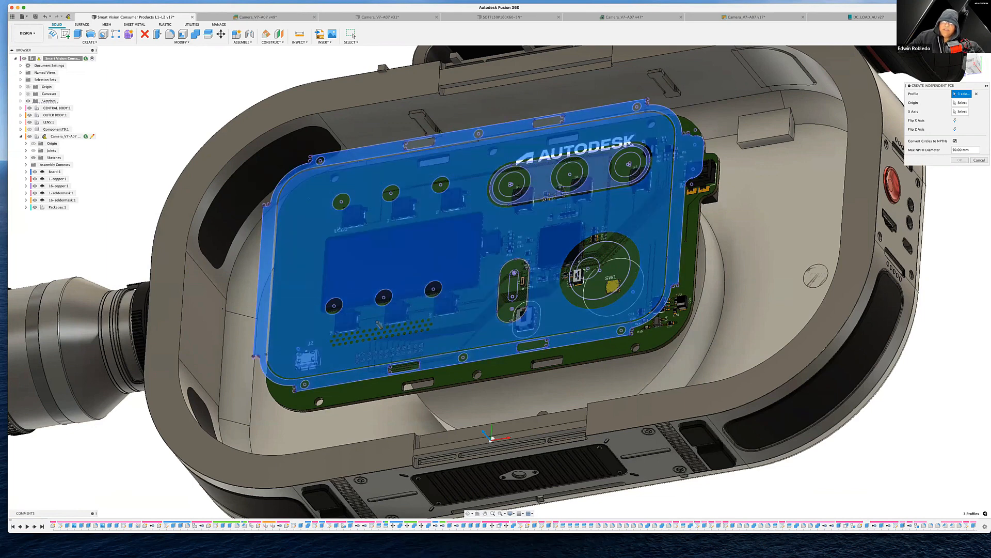
left_click(544, 198)
left_click(543, 202)
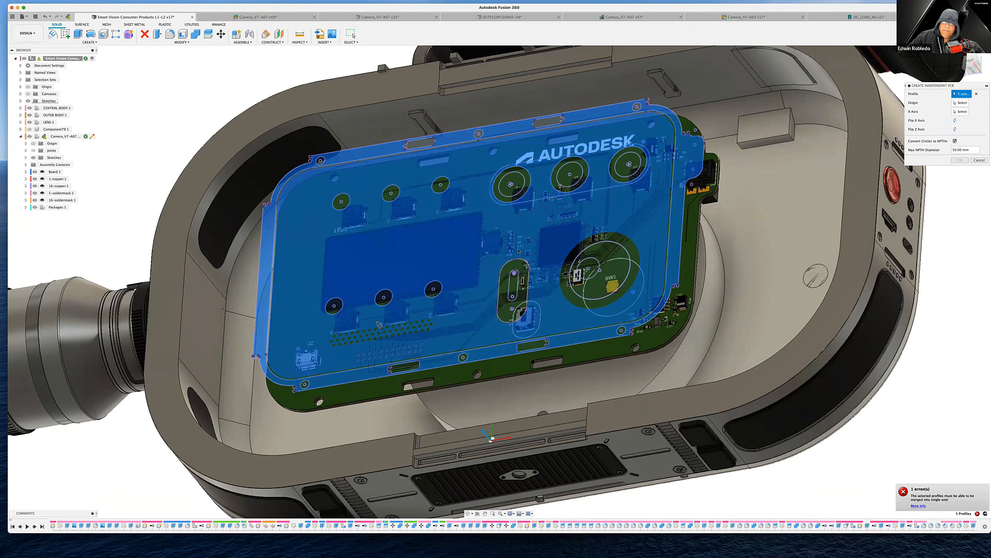
left_click(511, 282)
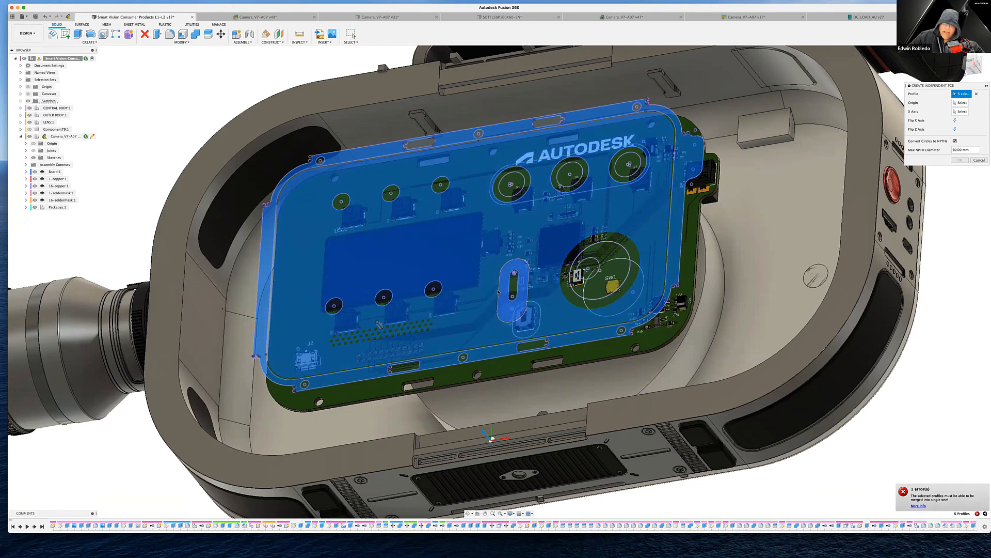
left_click(446, 195)
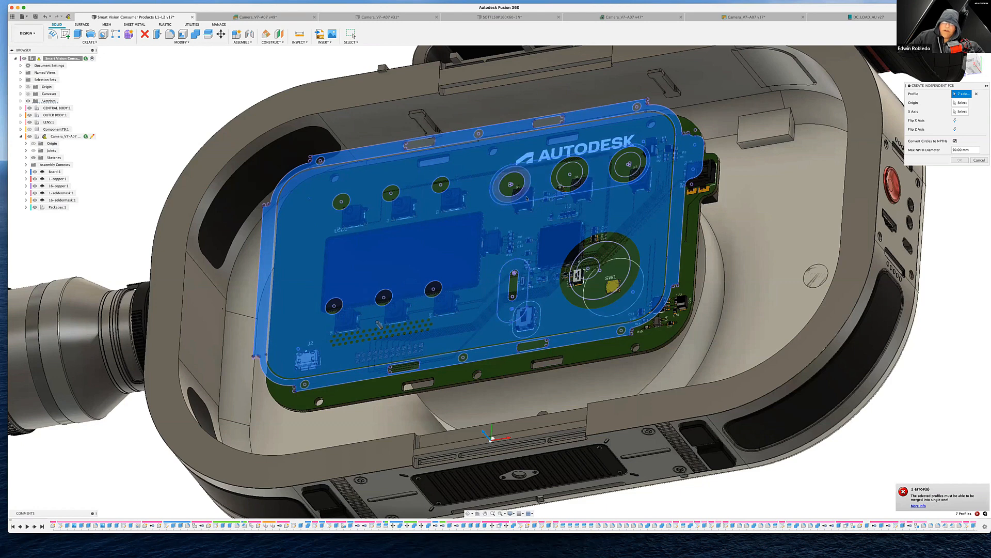
left_click(579, 193)
left_click(638, 176)
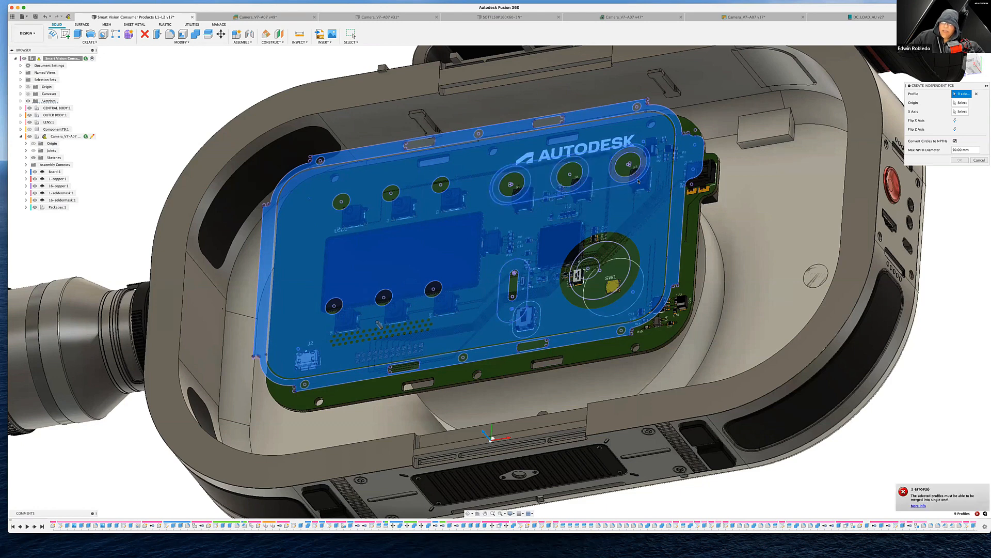
Step: Add the regions of the large circular SW1 area and the board's outer border to the PCB profile selection
left_click(619, 252)
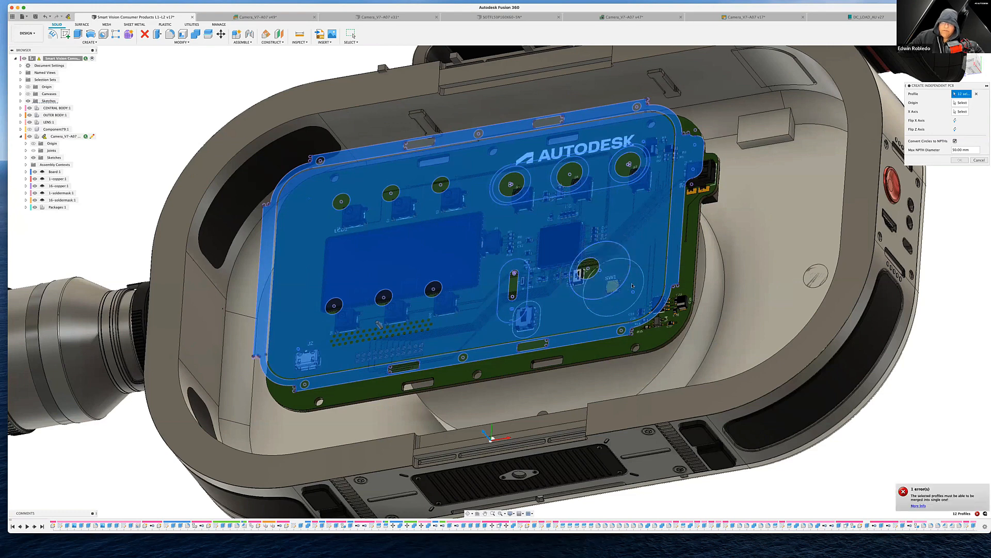
left_click(341, 220)
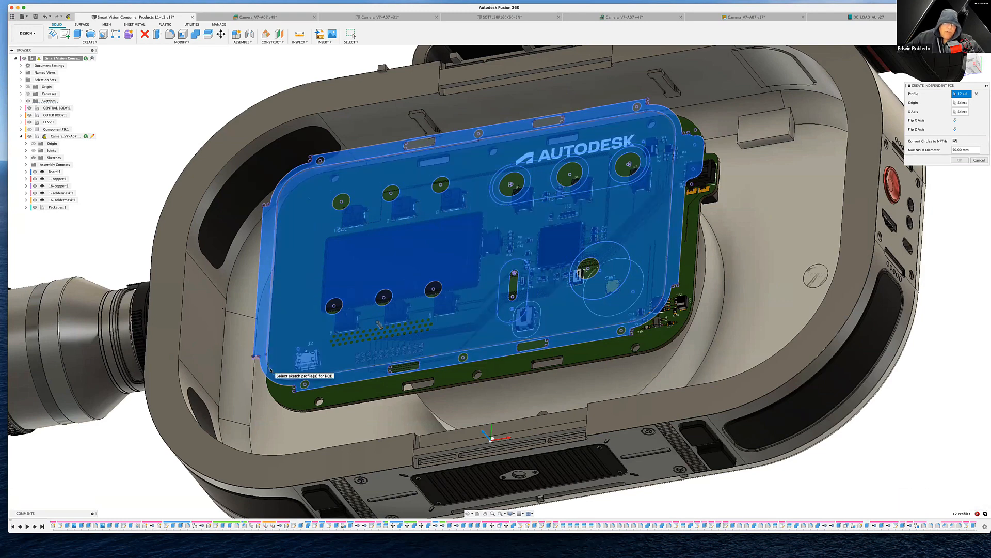
left_click(271, 369)
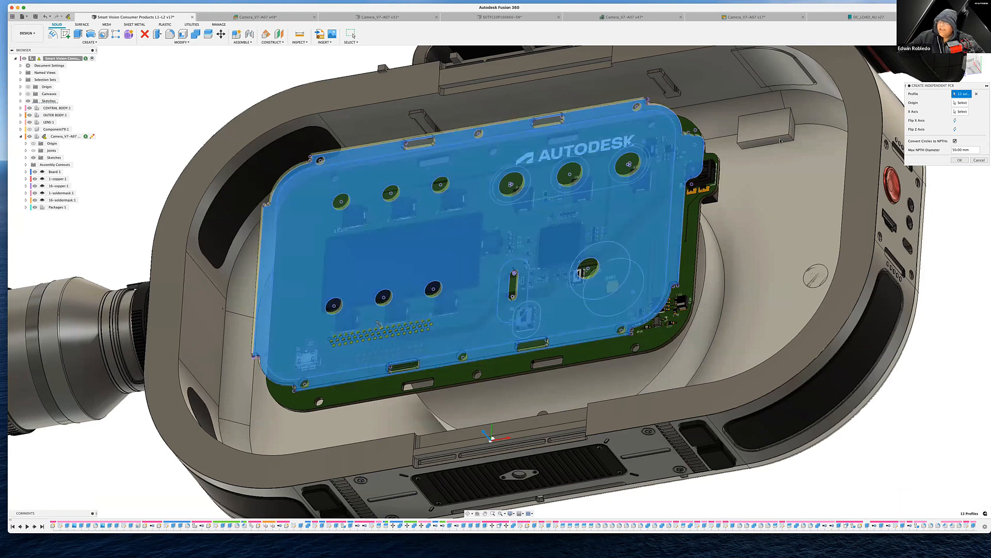
Step: Set the PCB origin at the outline's lower-left sketch point, hide the existing Camera_V7-A07 board and create the independent PCB
left_click(961, 102)
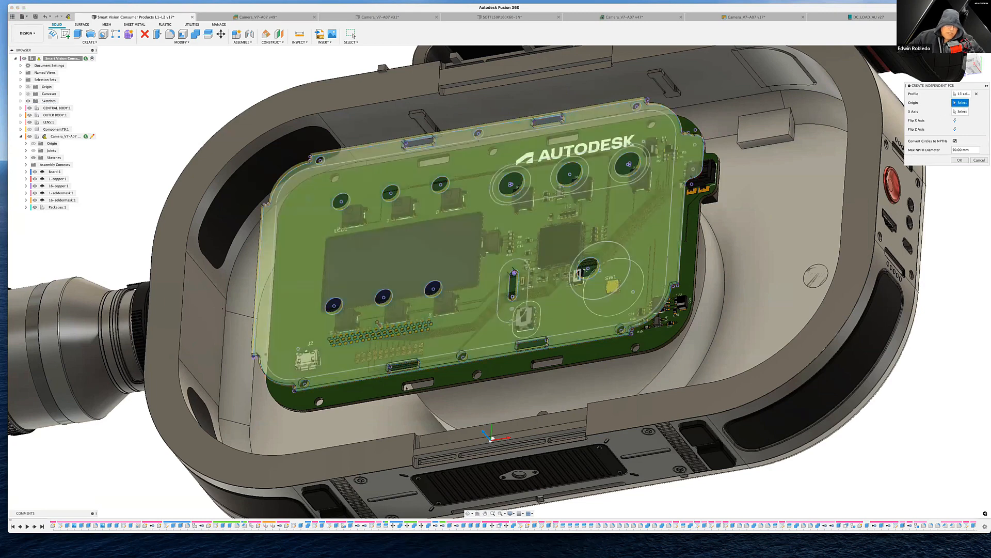
left_click(292, 389)
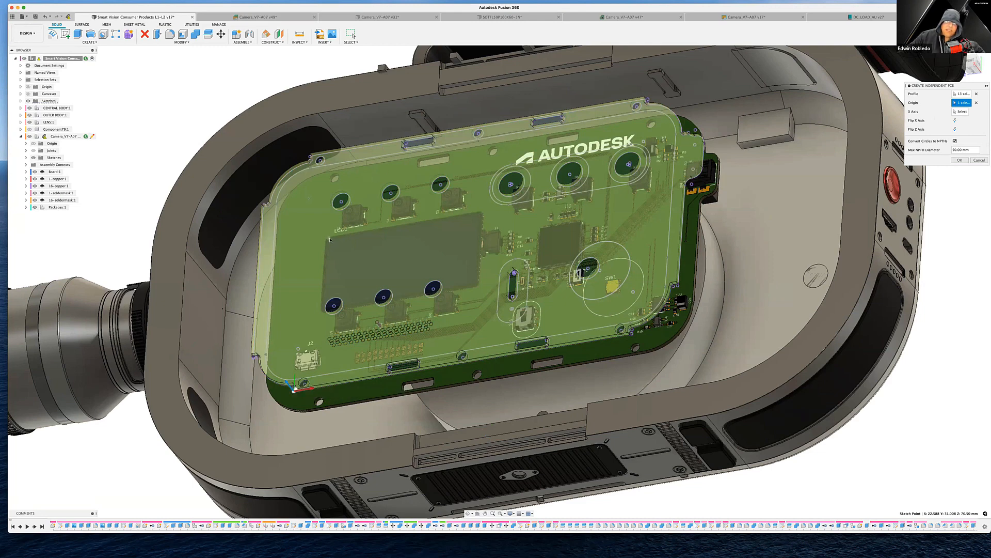
left_click(29, 136)
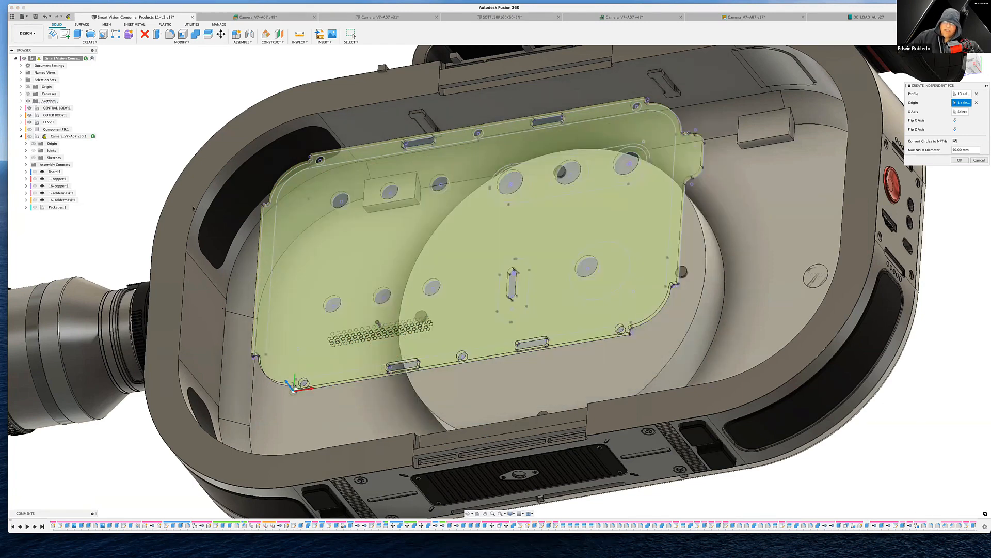
left_click(958, 161)
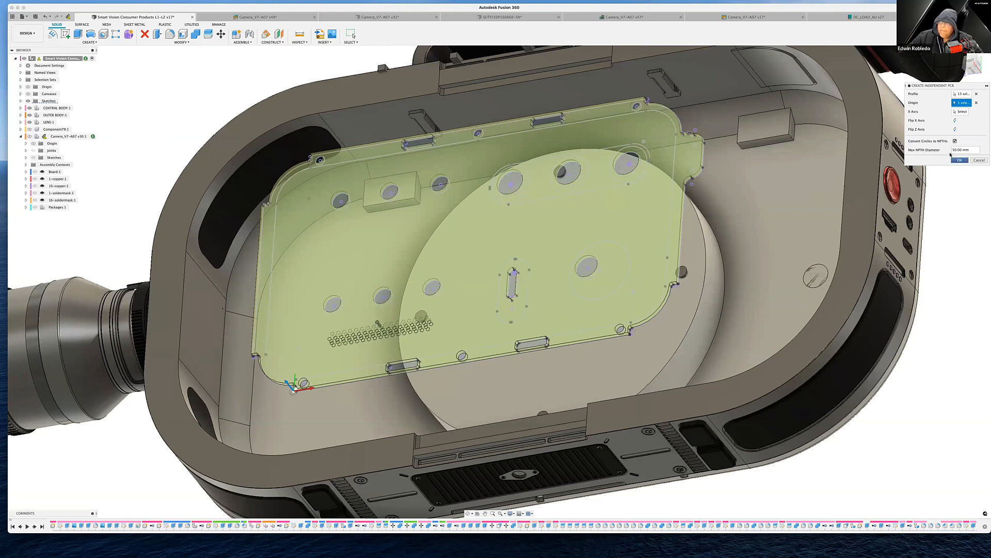
Step: Create the independent PCB without converting circles to NPTHs, and push it to a new 2D PCB document
left_click(956, 141)
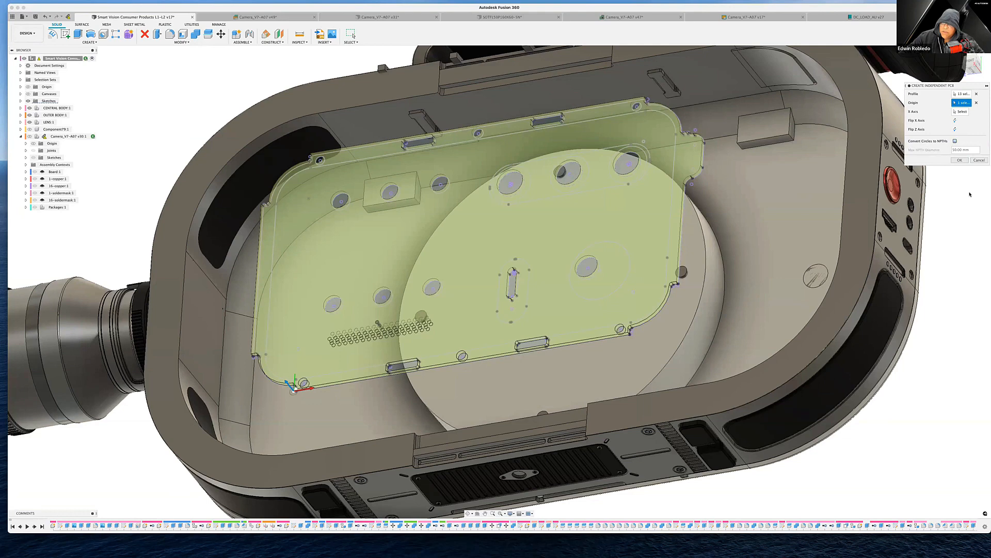
left_click(960, 160)
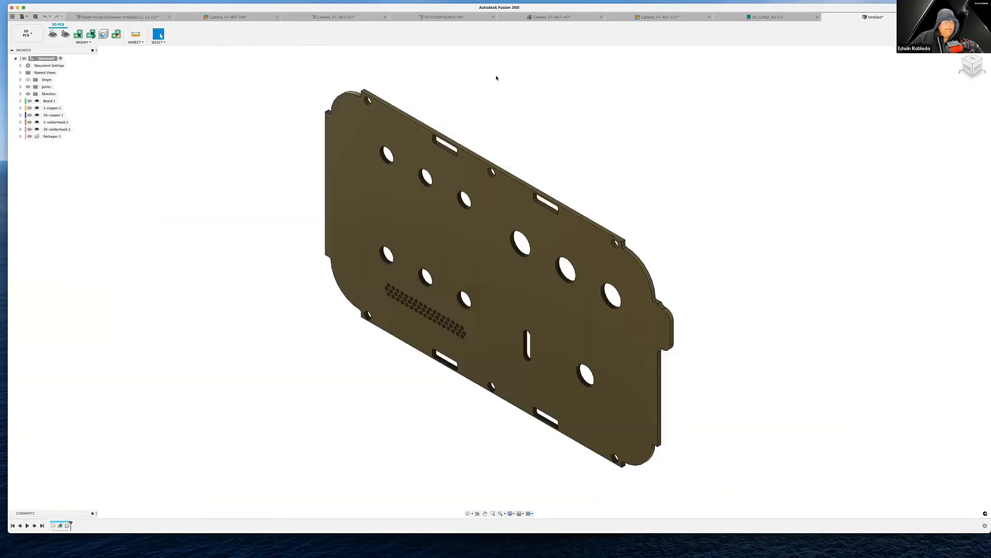
left_click(78, 34)
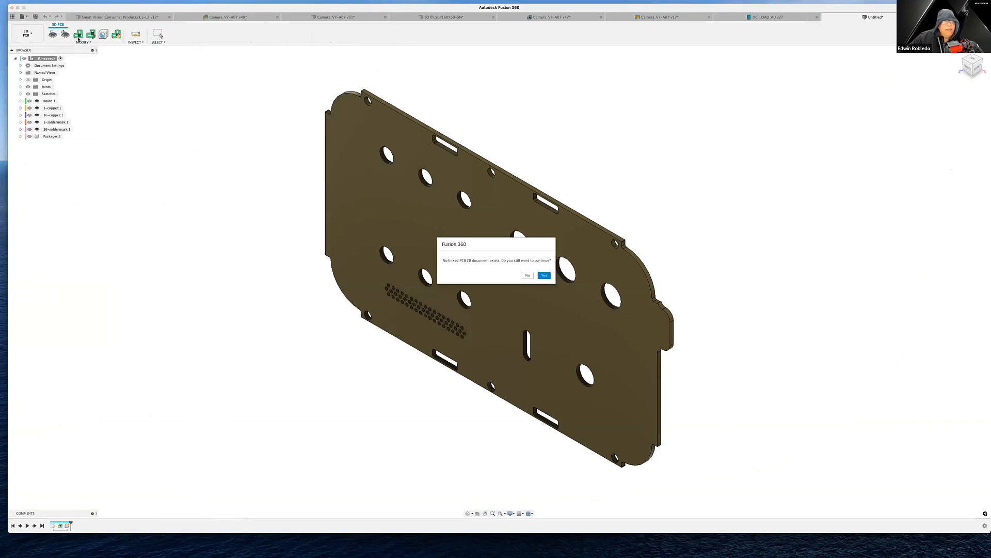
left_click(544, 275)
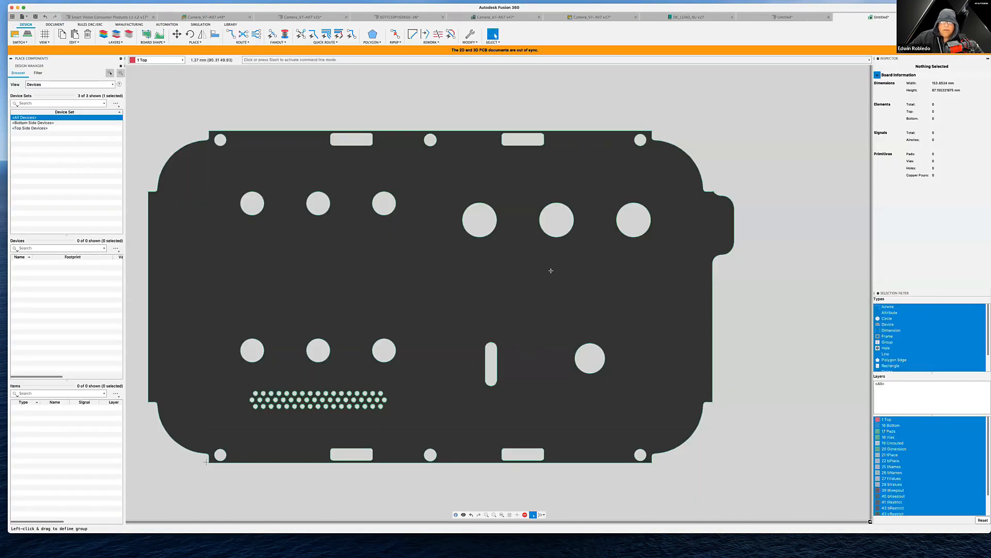
Step: Select the board's interior circles, small hole array and vertical slot outlines and move them to layer 51 tDocu
middle_click_drag(551, 270, 641, 258)
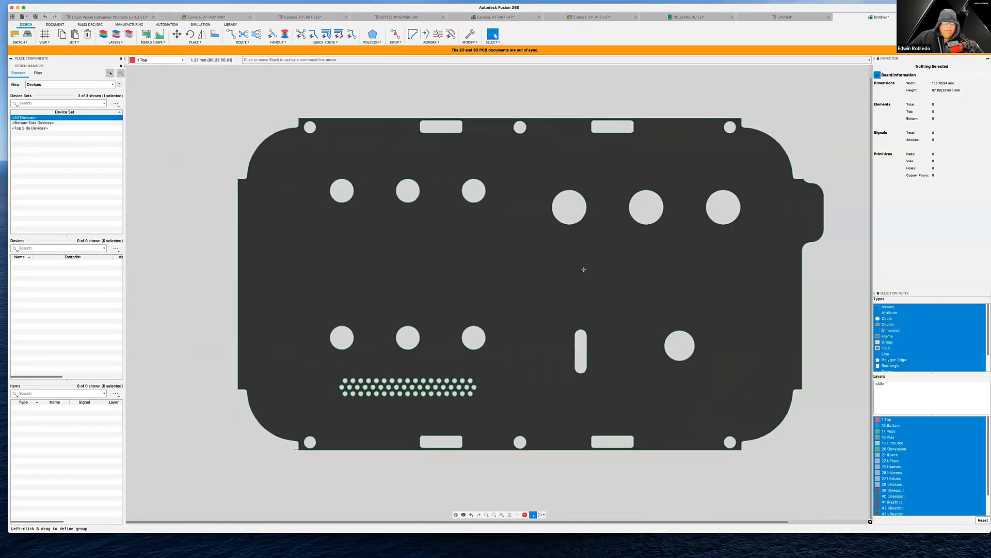
left_click_drag(292, 215, 762, 423)
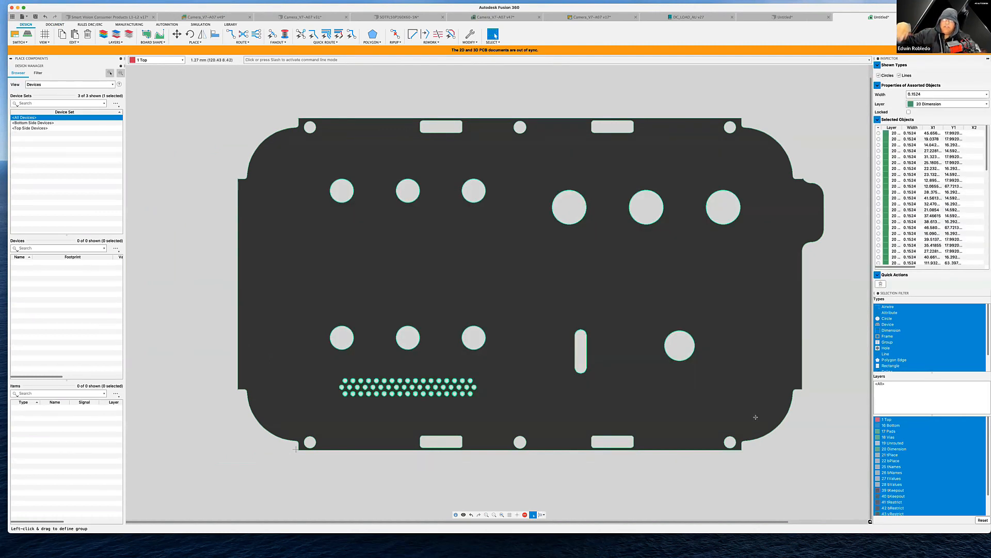
left_click(987, 105)
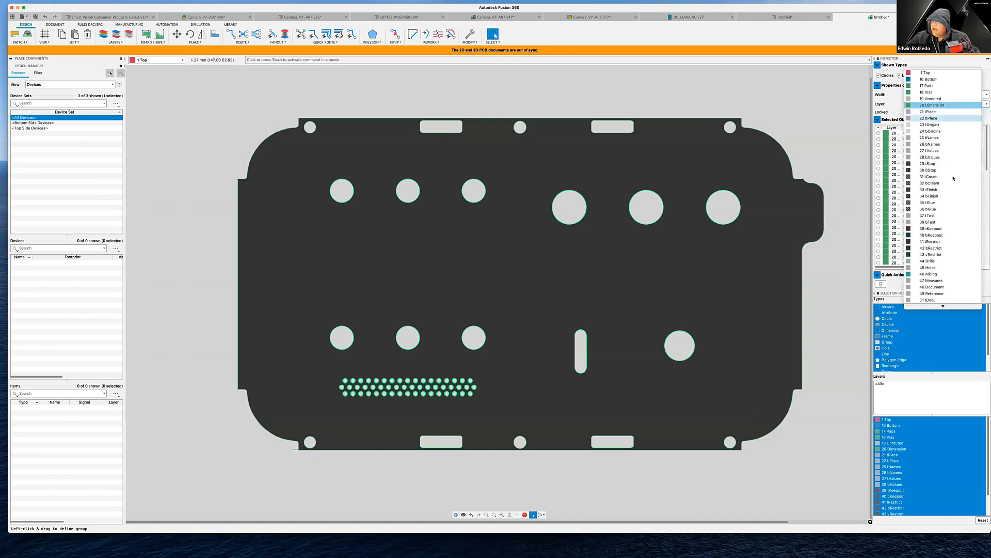
left_click(944, 300)
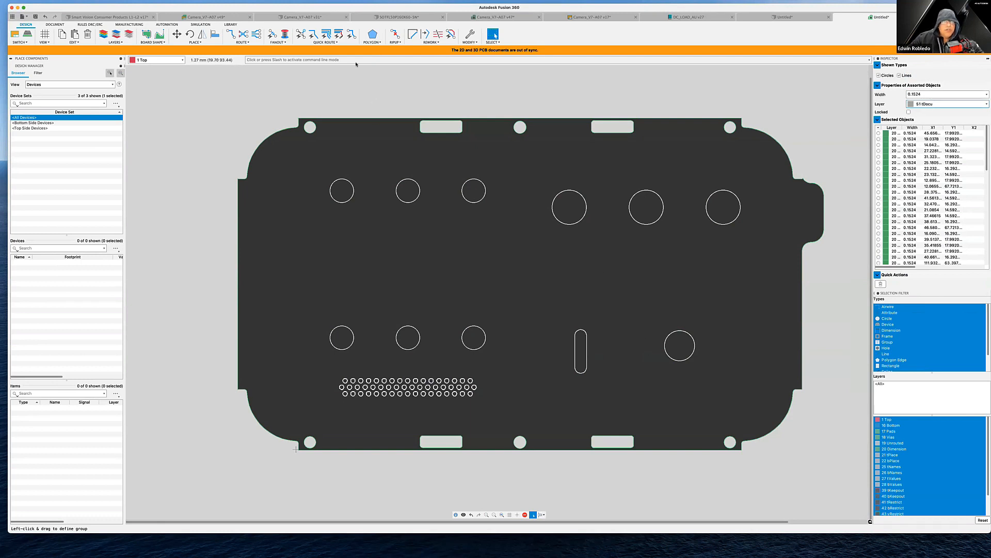
Step: Switch to the routed Camera_V7-A07 v47 board, review its 3D package list and push it to the 3D PCB with Stop Layer Geometry enabled
left_click(320, 19)
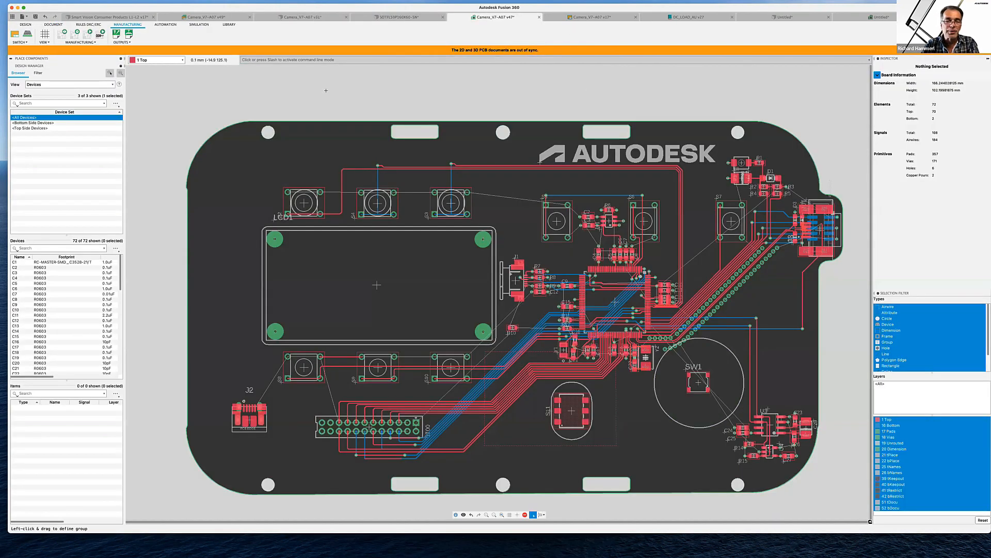
left_click(28, 36)
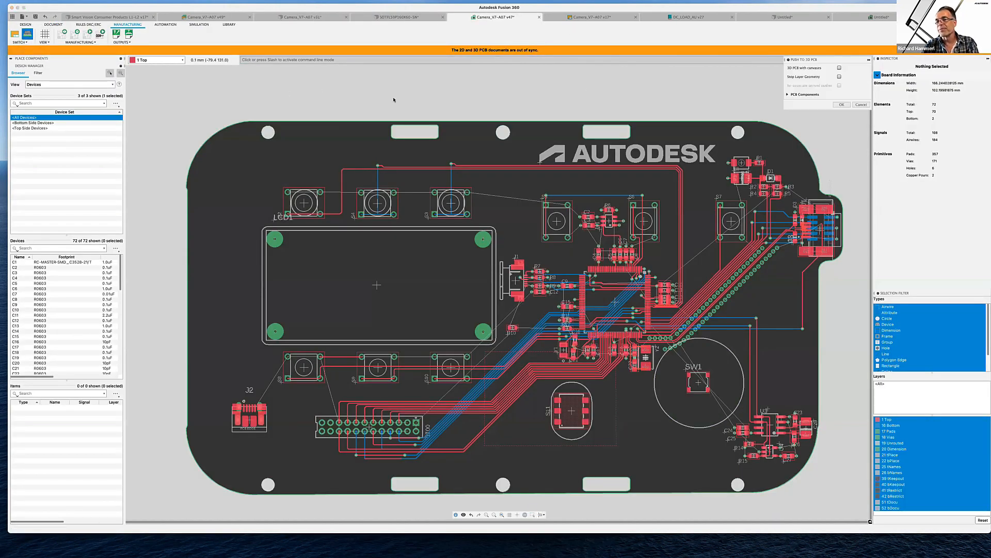
left_click(791, 95)
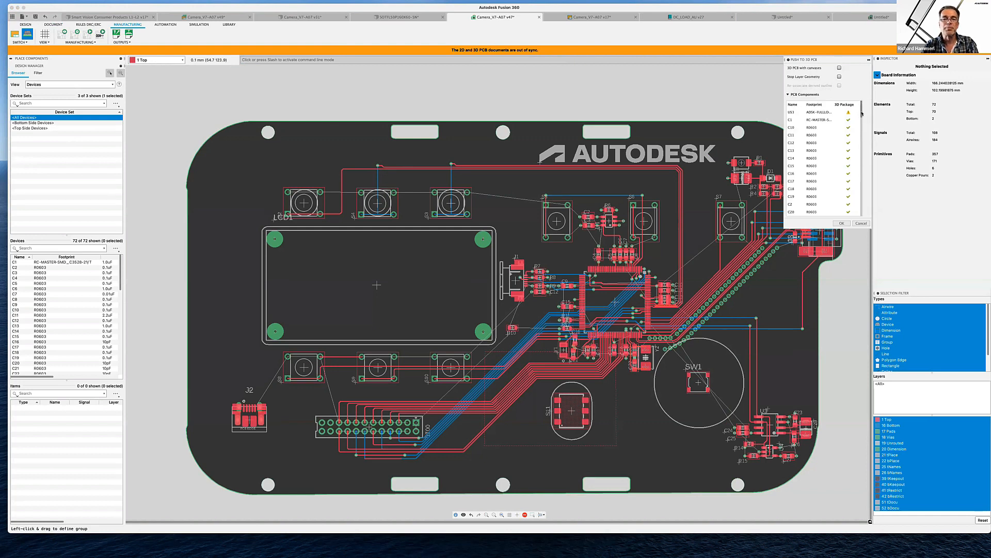
scroll(859, 117, "down", 2)
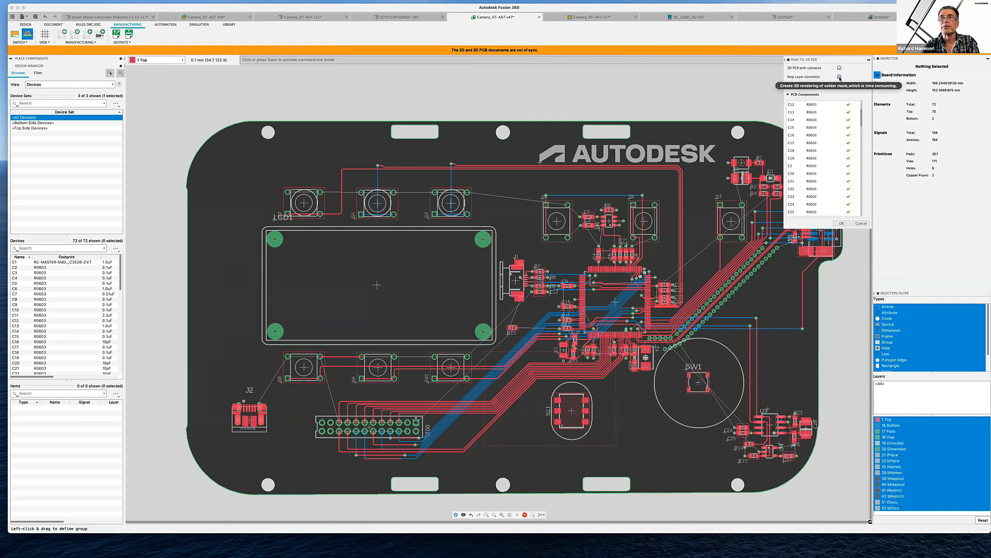
left_click(839, 77)
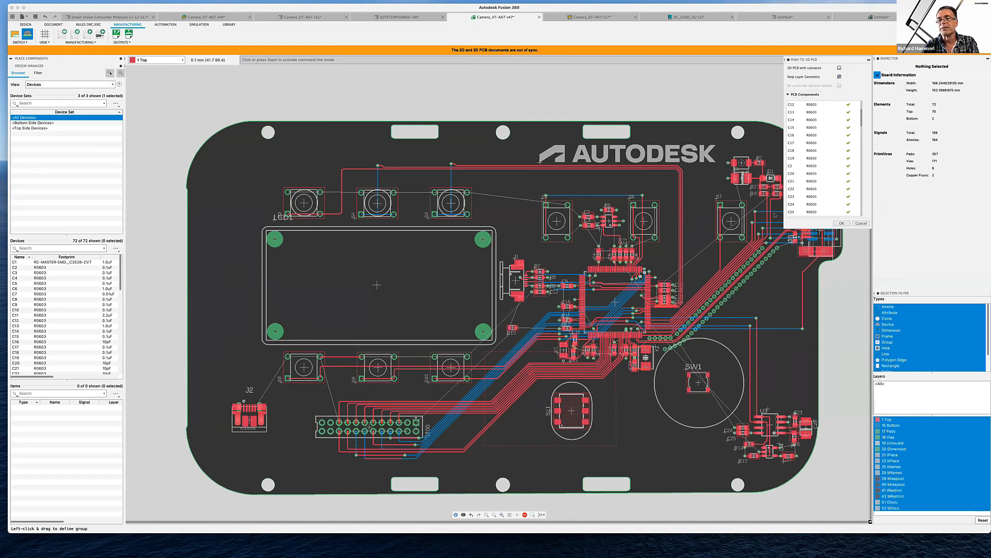
left_click(842, 223)
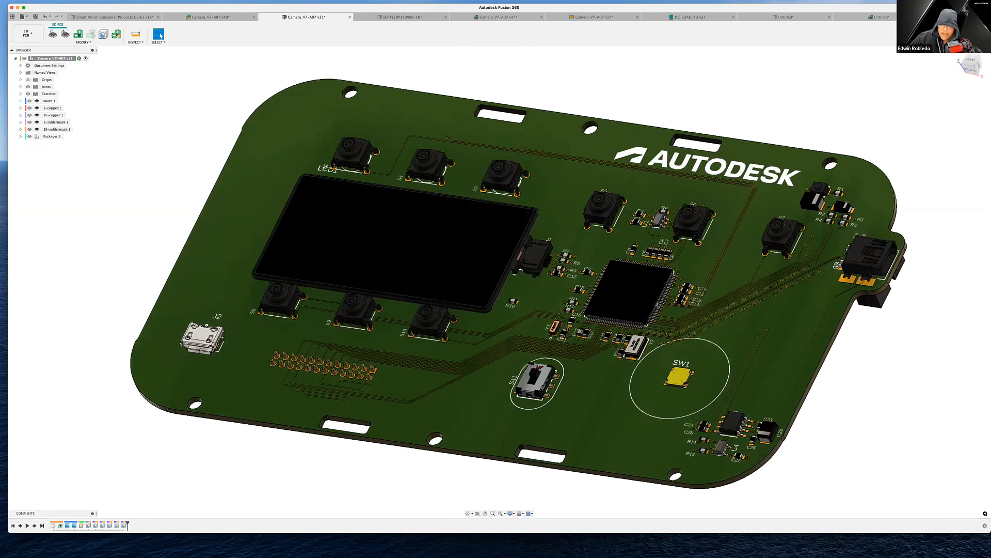
Step: Examine the 3D board's large square chip, including its pins, pads and the solder mask around them
scroll(657, 305, "down", 3)
scroll(657, 305, "up", 5)
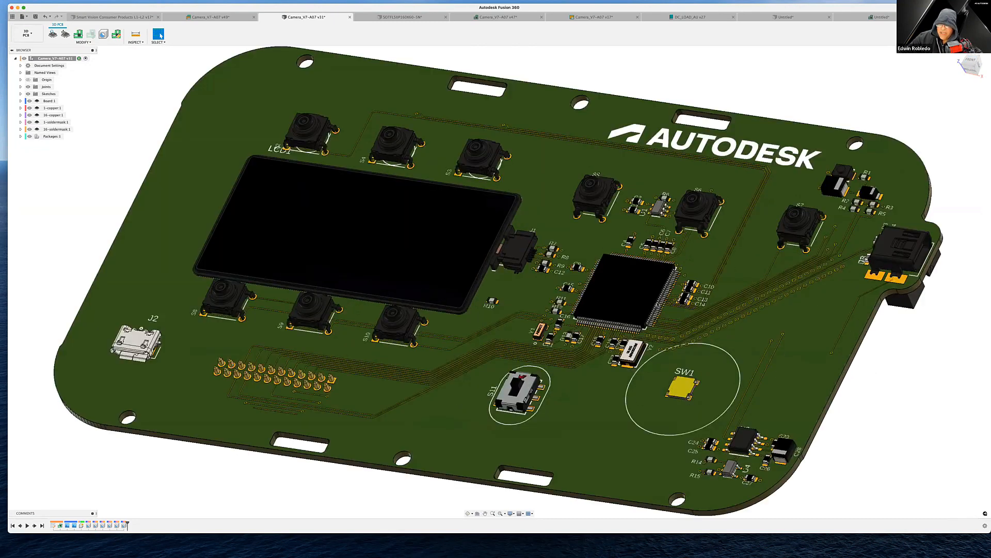
scroll(658, 305, "up", 5)
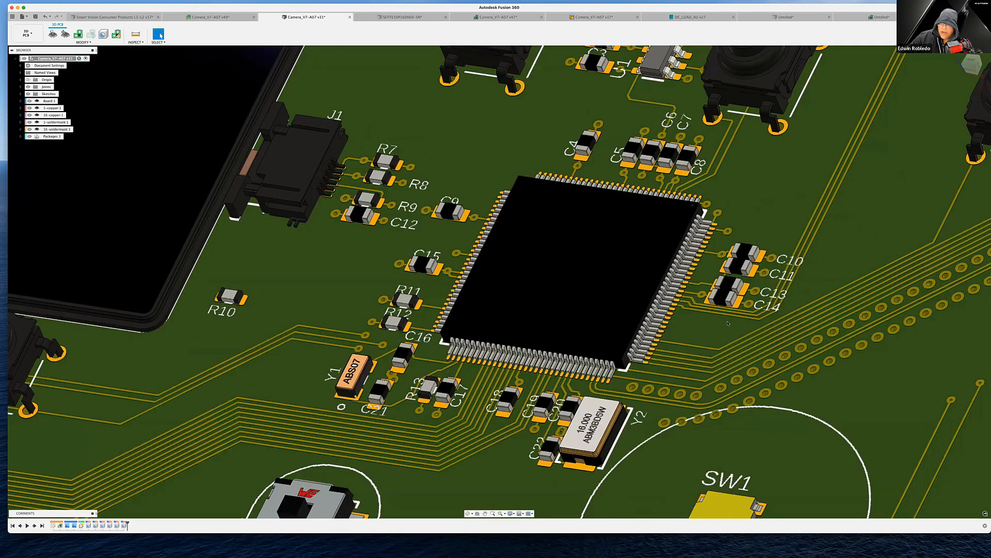
scroll(657, 305, "up", 5)
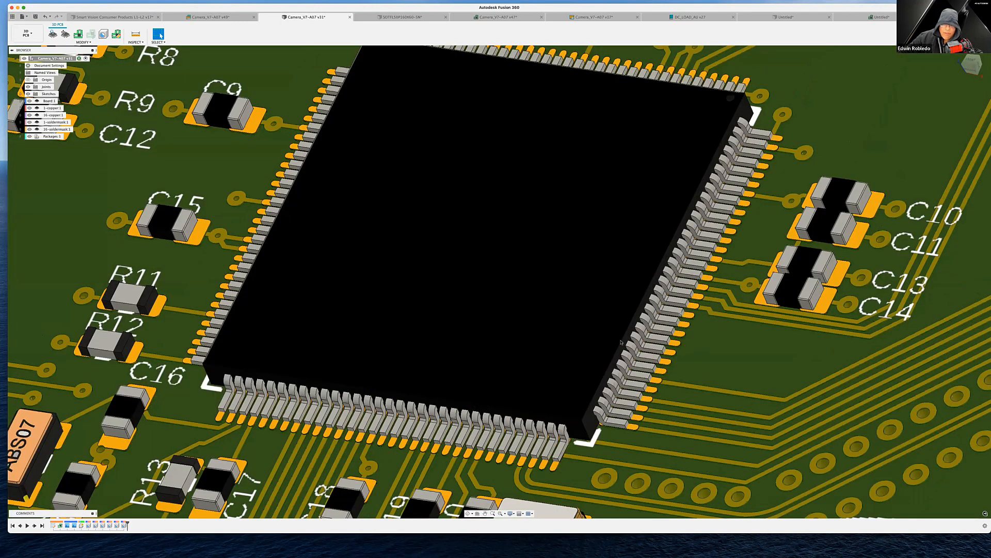
middle_click_drag(621, 341, 570, 354)
scroll(560, 355, "down", 2)
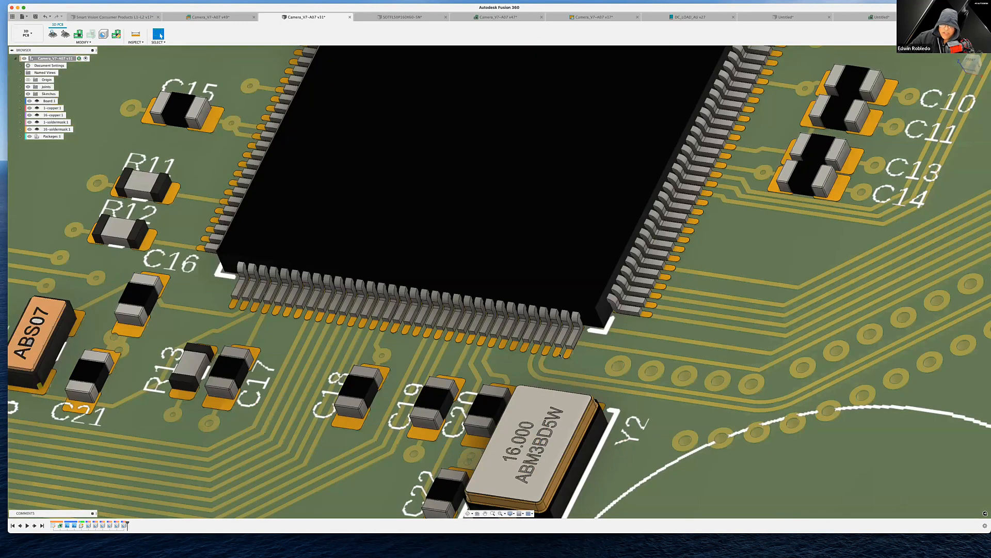
scroll(560, 355, "up", 8)
scroll(560, 354, "up", 2)
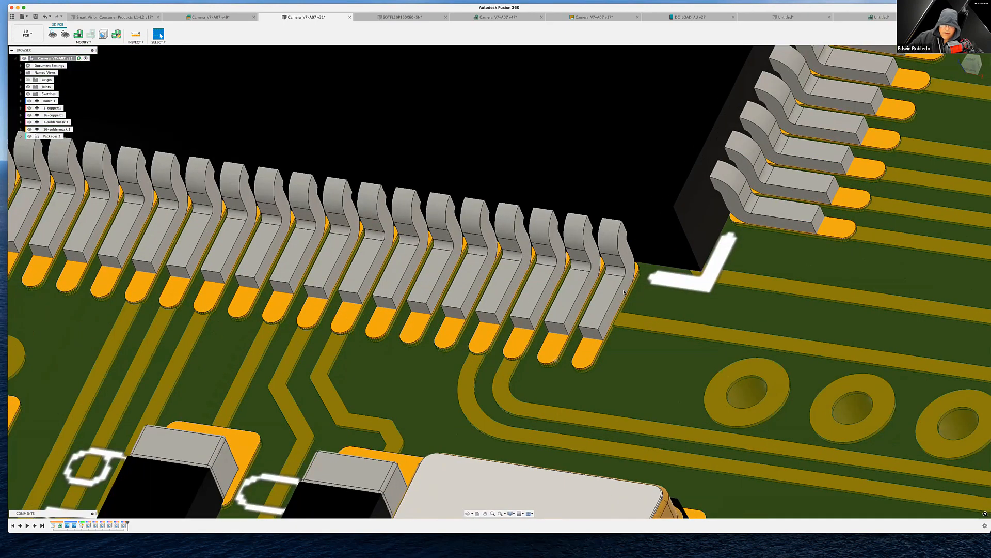
Step: Inspect the solder mask, vias and traces around the 16.000 crystal, capacitors C19 and C20, and resistors R11 and R12
middle_click_drag(559, 355, 632, 255)
middle_click_drag(695, 219, 737, 130)
scroll(737, 130, "up", 1)
middle_click_drag(252, 488, 377, 318)
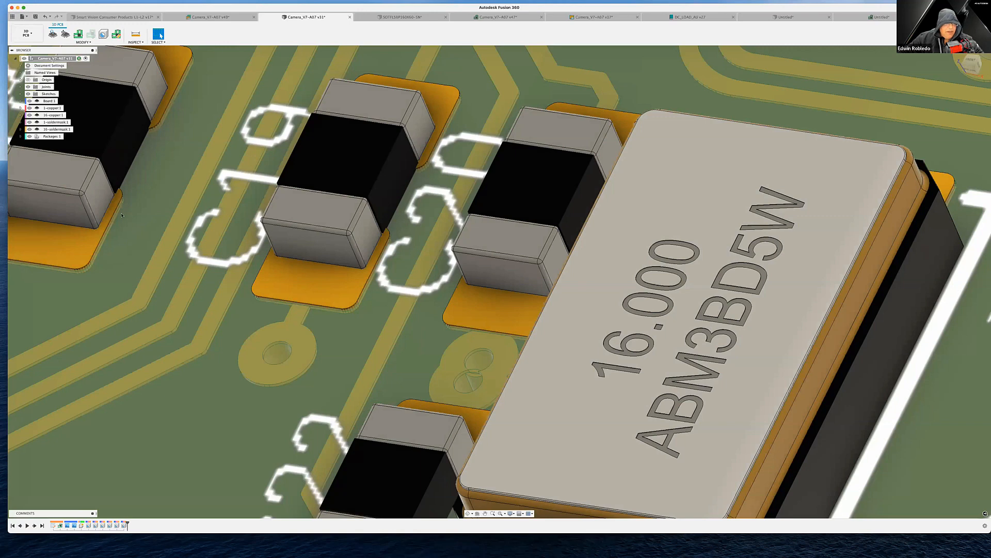
scroll(229, 327, "down", 2)
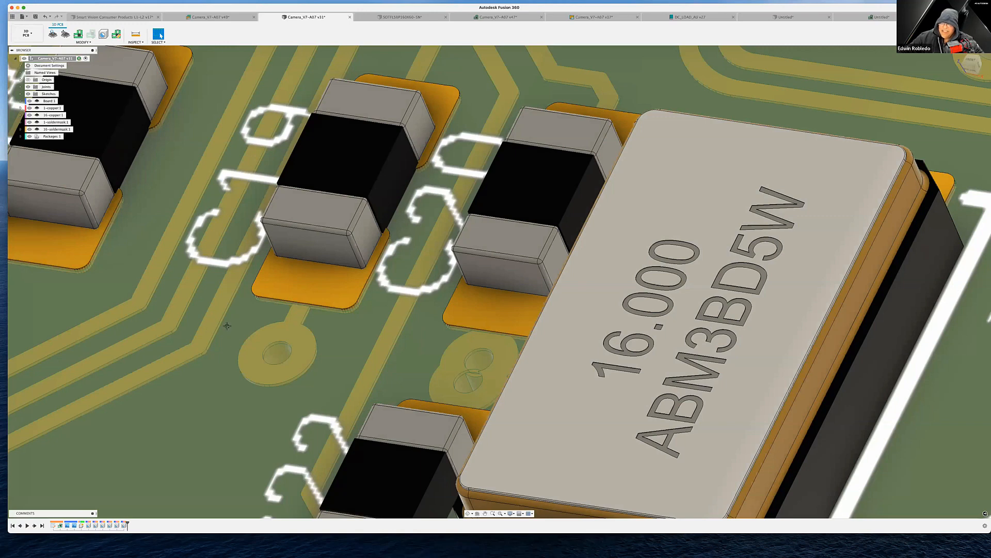
scroll(330, 366, "down", 3)
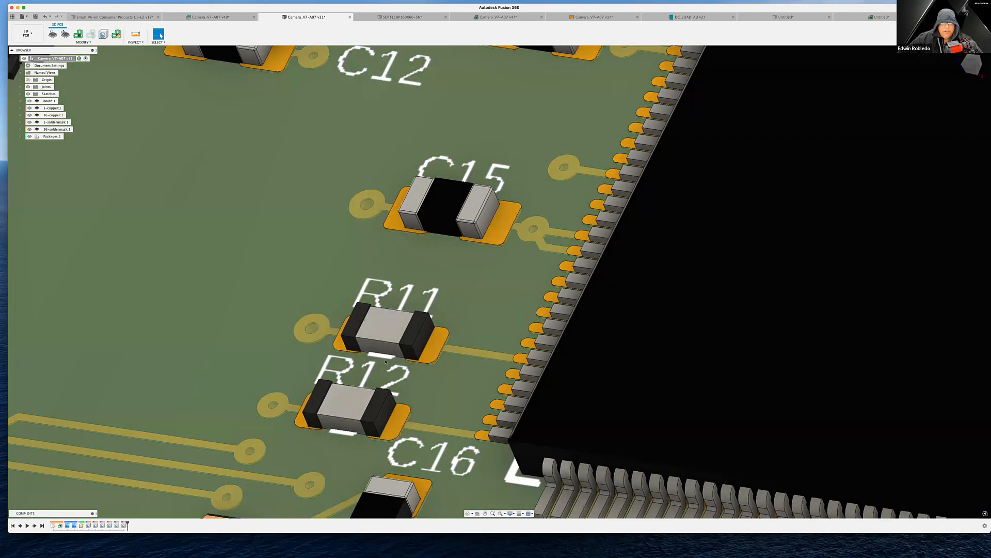
scroll(386, 361, "down", 5)
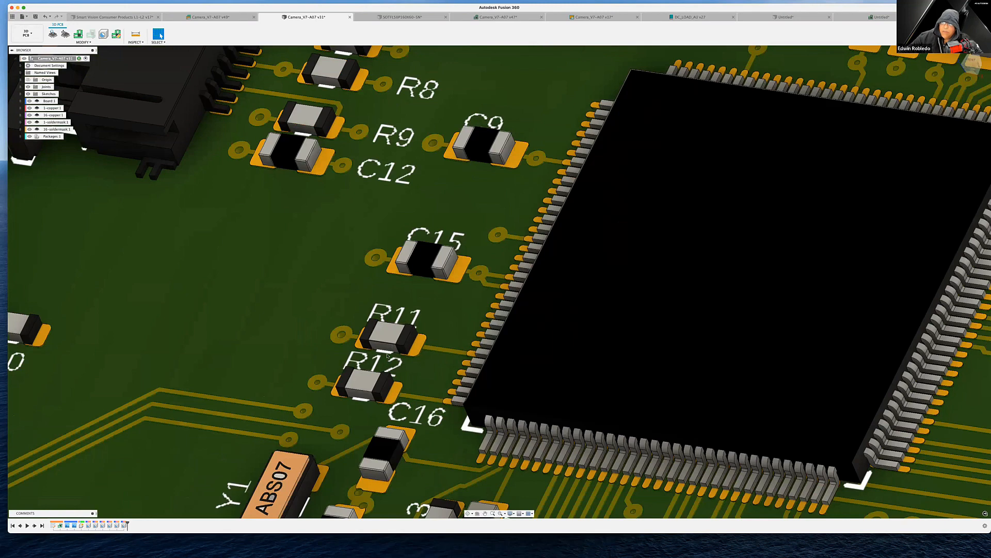
scroll(388, 355, "down", 5)
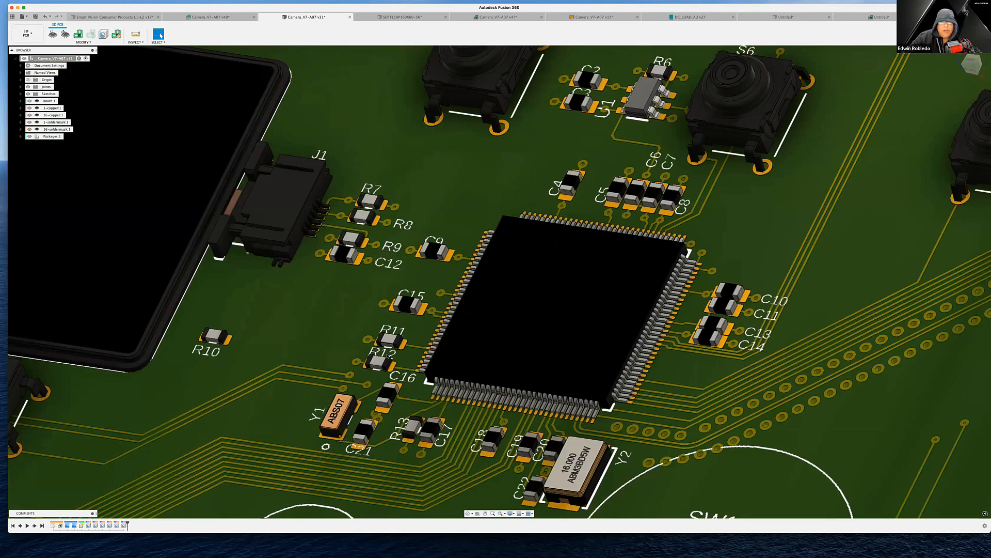
scroll(387, 356, "down", 5)
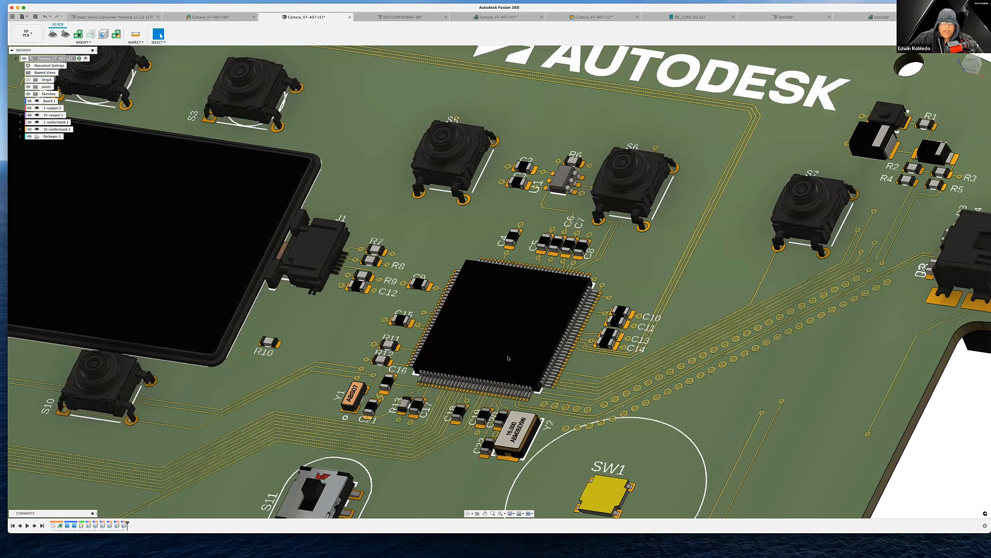
scroll(508, 358, "down", 5)
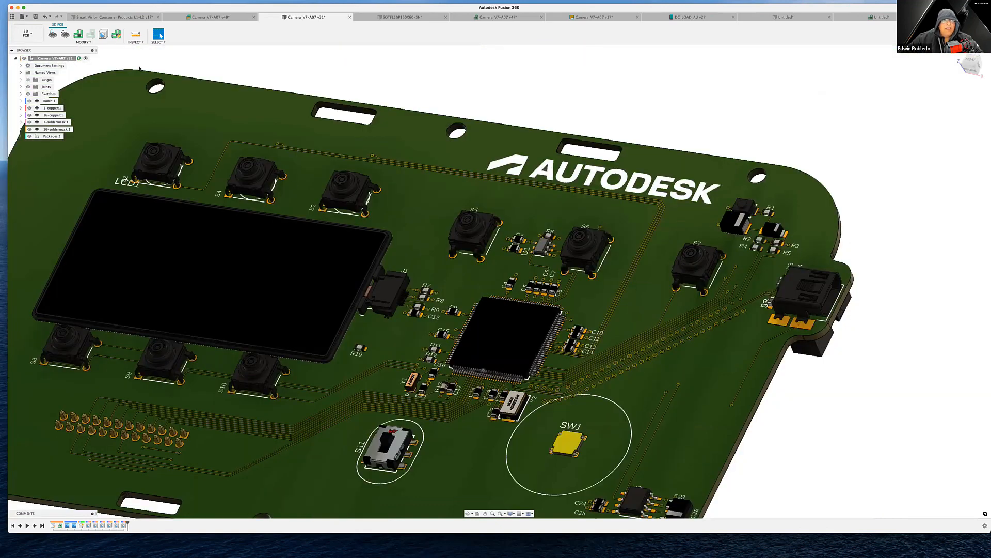